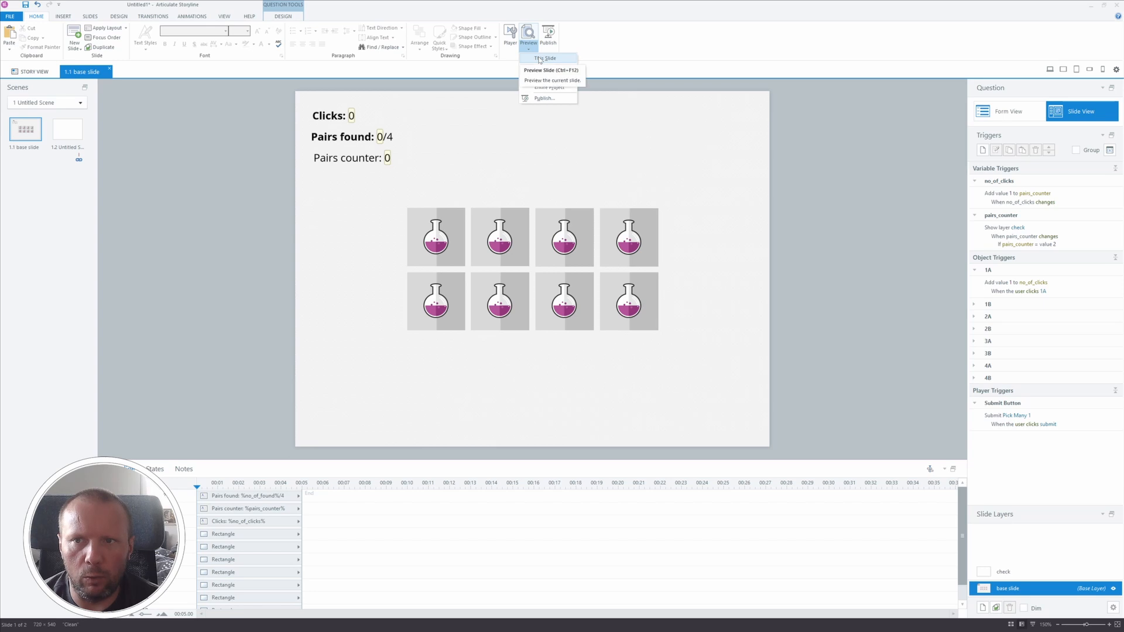
Preview the current slide and turn over cards in the memory game until the krzem and Si pair is matched.
{"action": "left_click", "coordinate": [539, 59]}
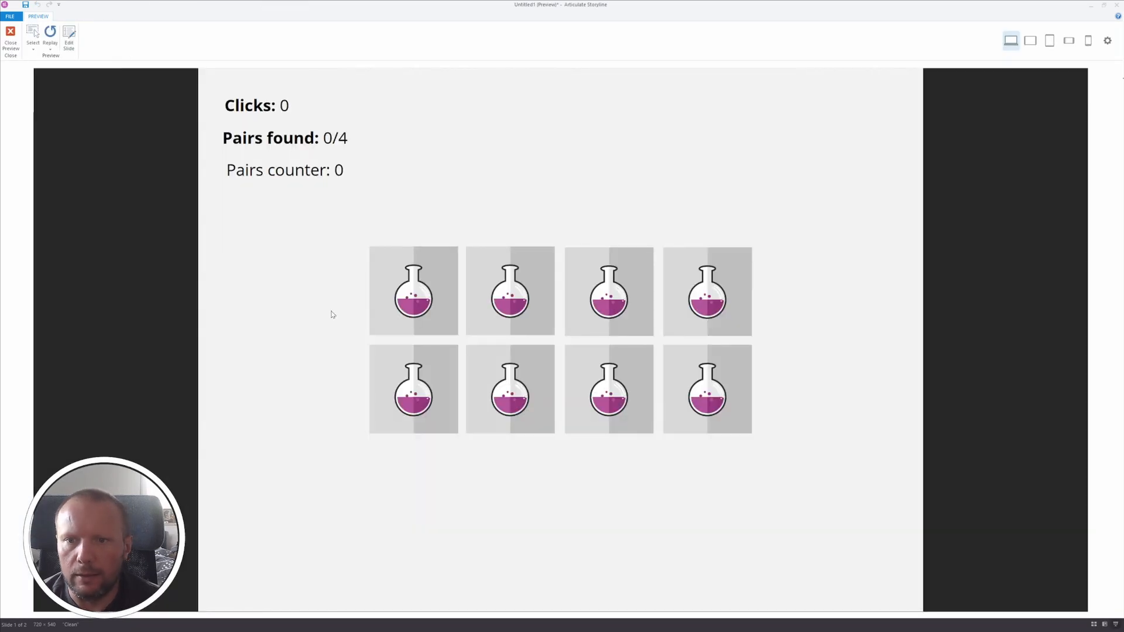
{"action": "left_click", "coordinate": [441, 292]}
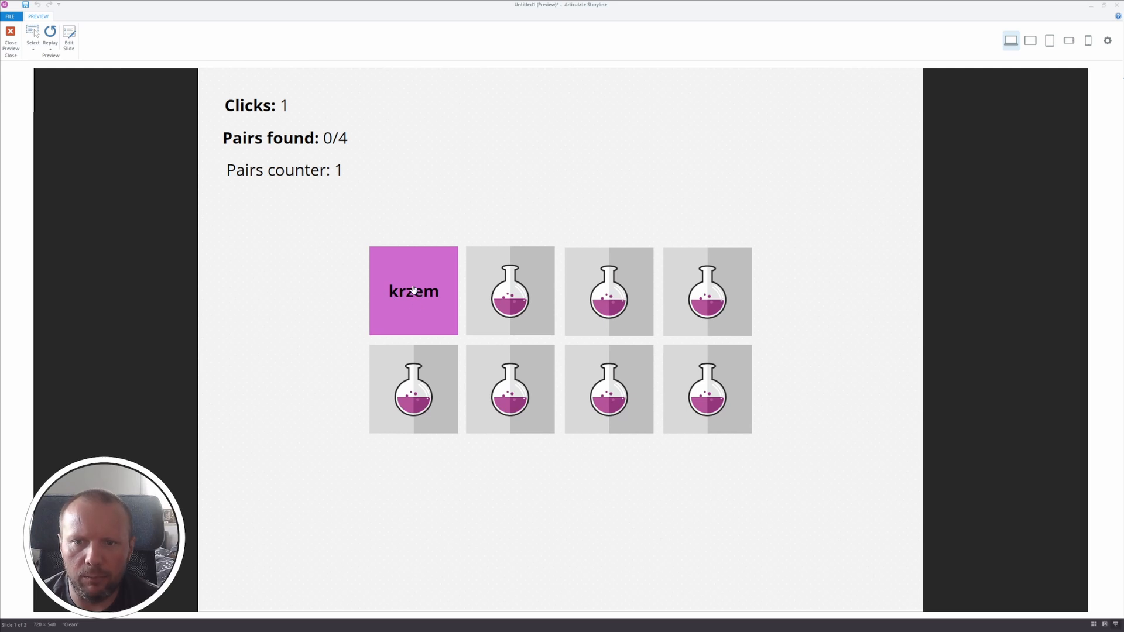
{"action": "left_click", "coordinate": [517, 391]}
{"action": "left_click", "coordinate": [417, 407]}
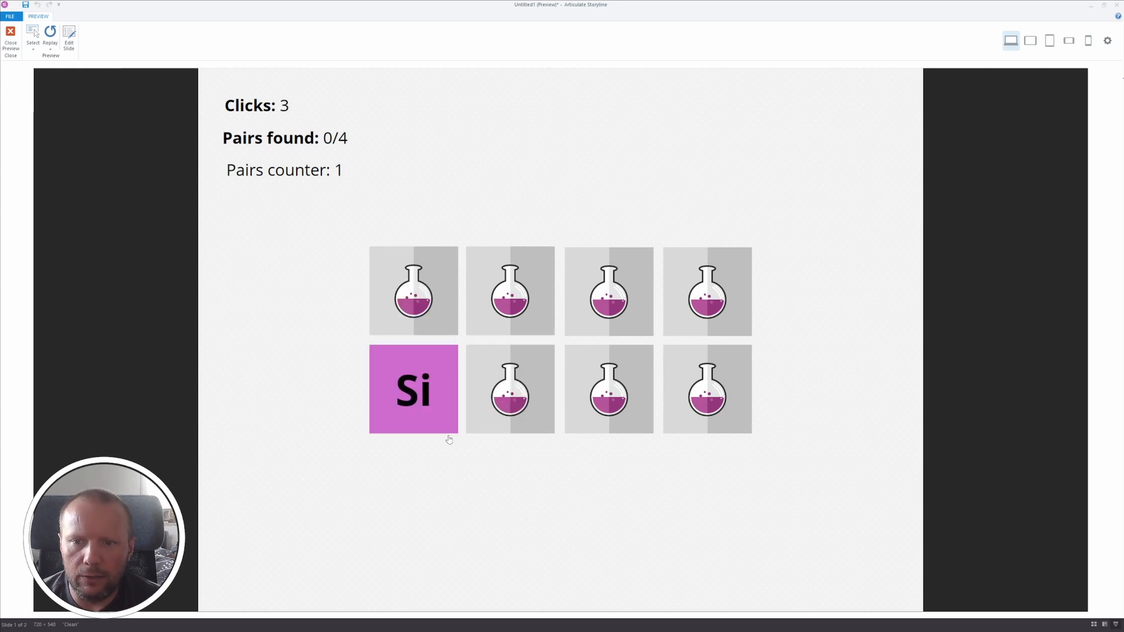
{"action": "left_click", "coordinate": [505, 384]}
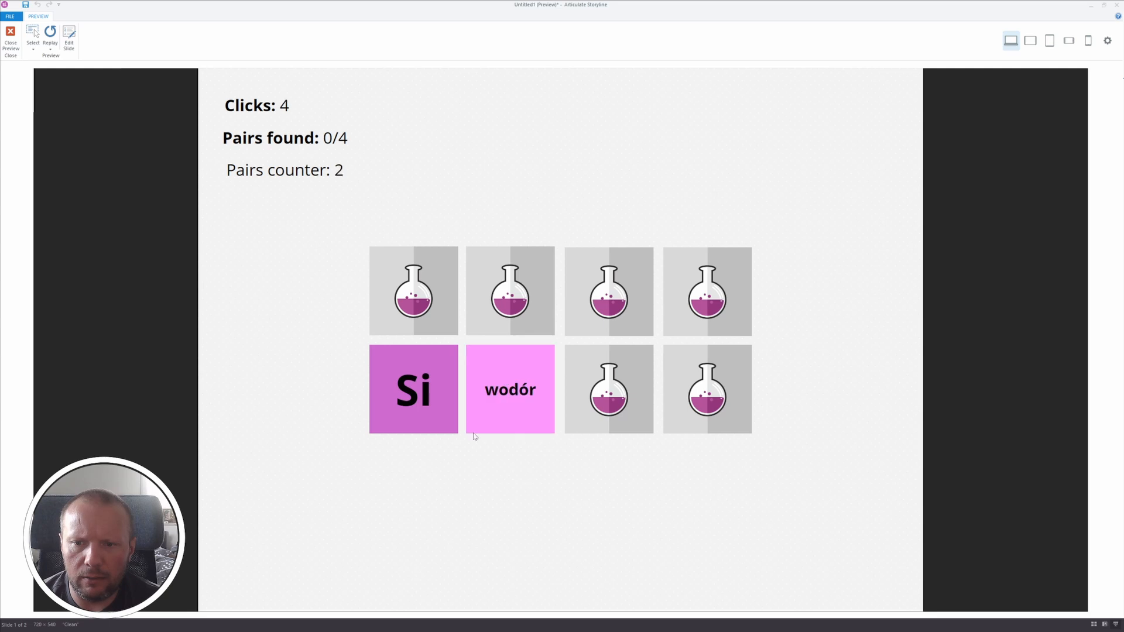
{"action": "left_click", "coordinate": [419, 309]}
{"action": "left_click", "coordinate": [411, 382]}
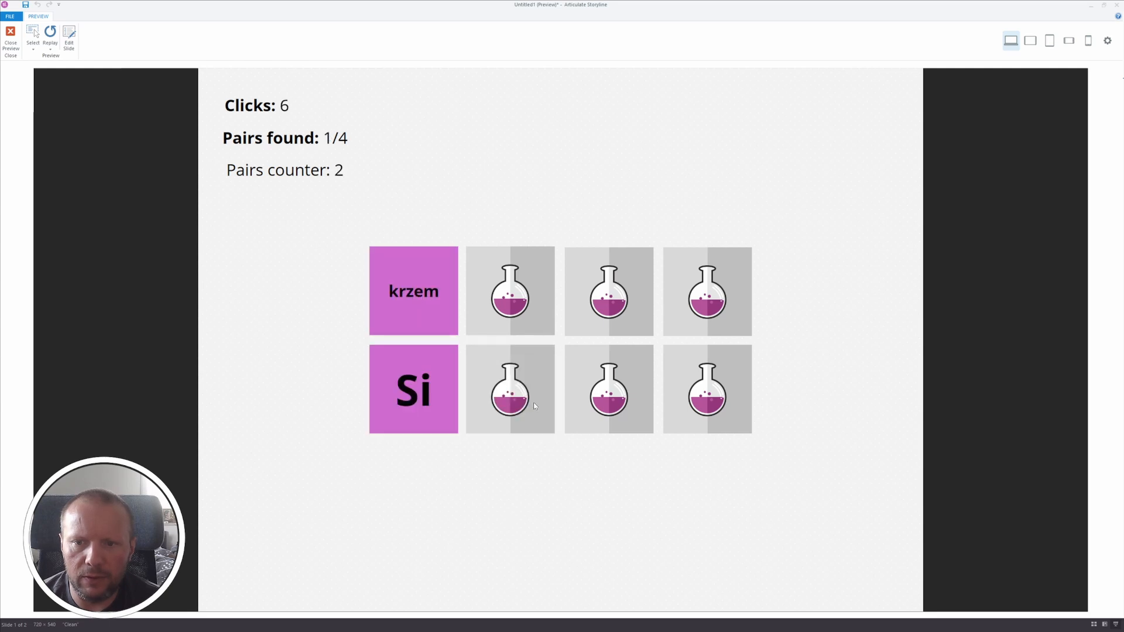
Continue turning over cards in the preview until the wodór and H pair is matched.
{"action": "left_click", "coordinate": [627, 388]}
{"action": "left_click", "coordinate": [709, 314]}
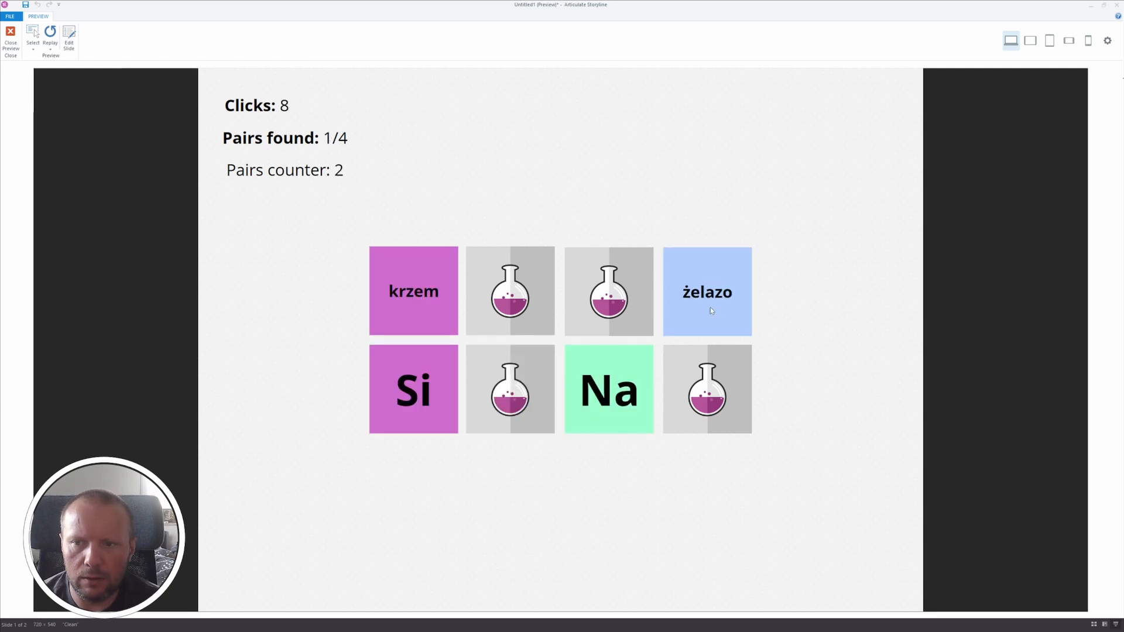
{"action": "left_click", "coordinate": [708, 398]}
{"action": "left_click", "coordinate": [495, 324]}
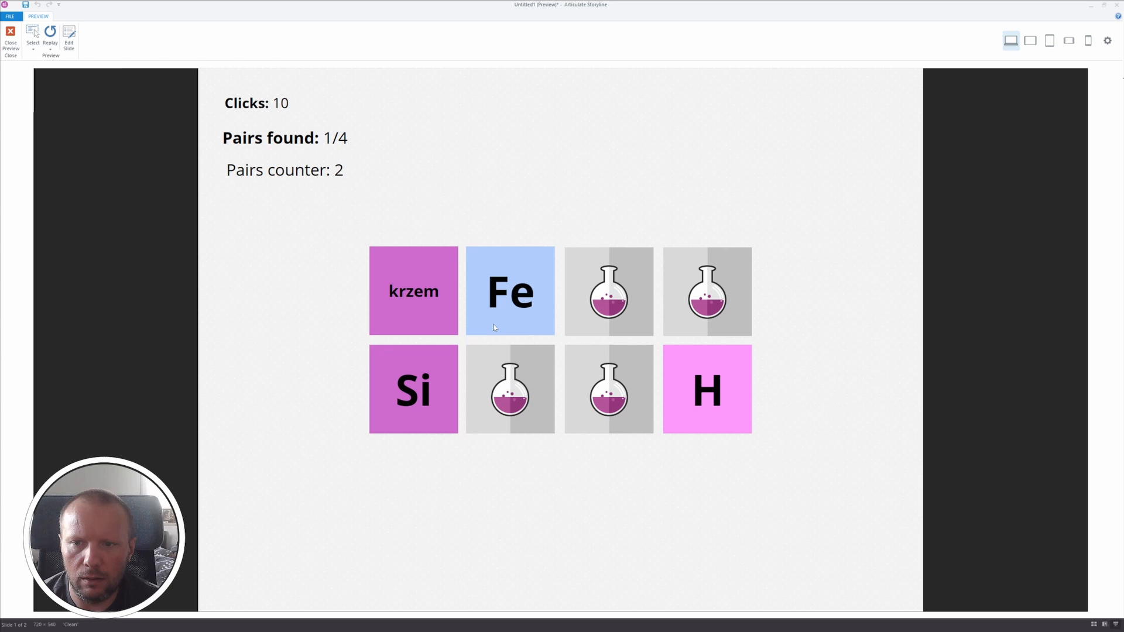
{"action": "left_click", "coordinate": [515, 378]}
{"action": "left_click", "coordinate": [687, 398]}
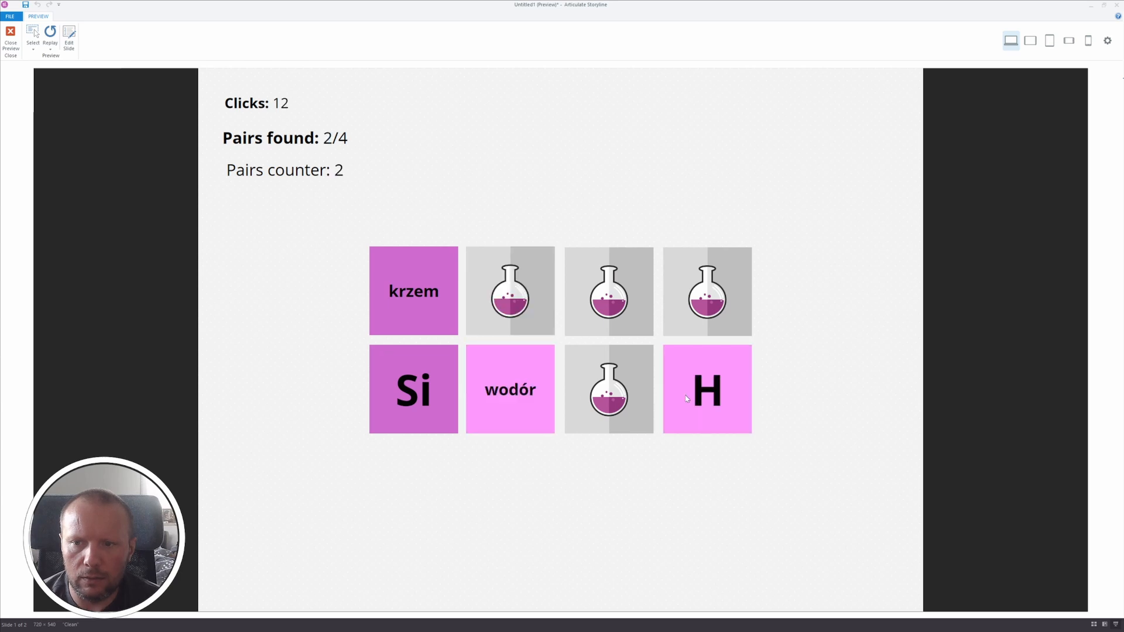
Match the remaining sód–Na and Fe–żelazo pairs in the game, and close the preview.
{"action": "left_click", "coordinate": [696, 288]}
{"action": "left_click", "coordinate": [602, 293]}
{"action": "left_click", "coordinate": [609, 288]}
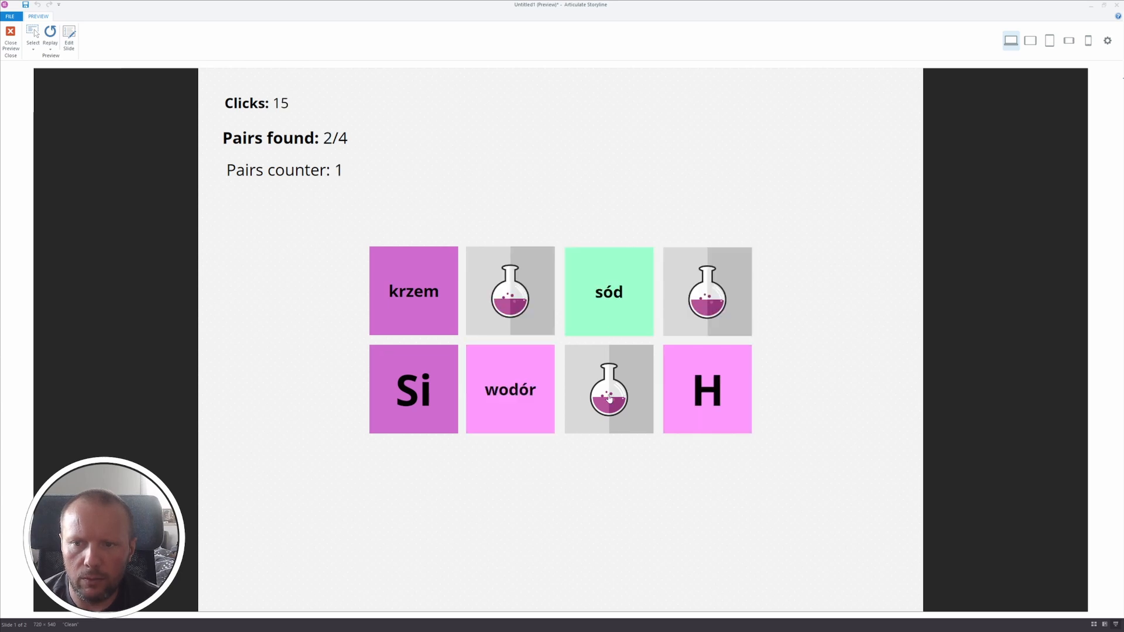
{"action": "left_click", "coordinate": [609, 398]}
{"action": "left_click", "coordinate": [517, 294]}
{"action": "left_click", "coordinate": [722, 294]}
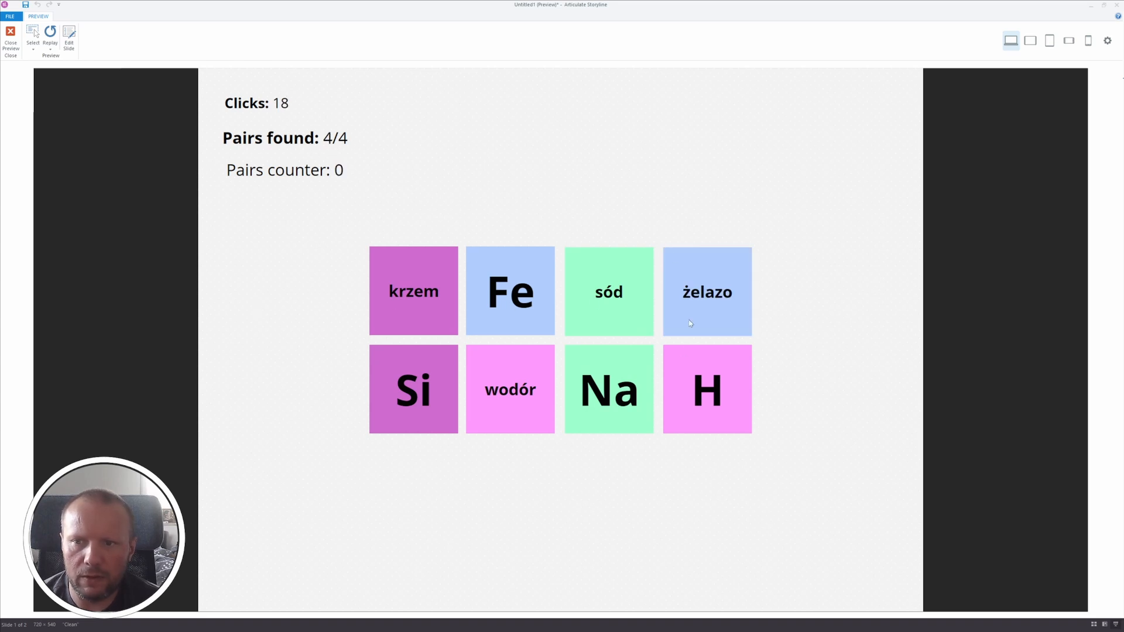
{"action": "left_click", "coordinate": [11, 36]}
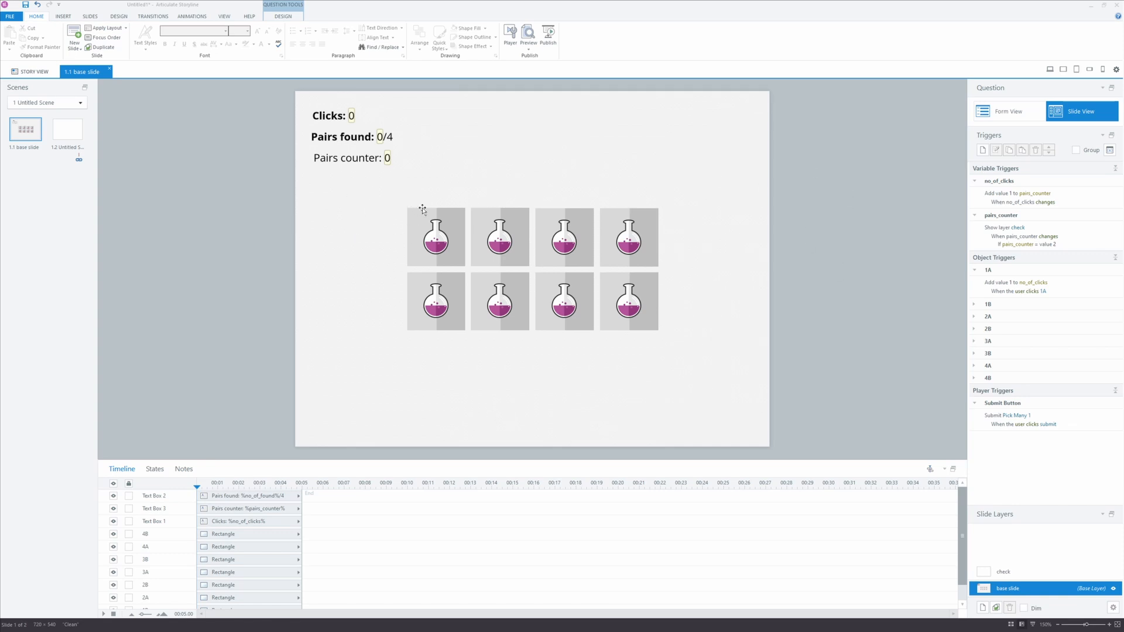
Examine the states of card 1A, showing its Visited state on the slide.
{"action": "mouse_move", "coordinate": [353, 201]}
{"action": "left_mouse_down"}
{"action": "mouse_move", "coordinate": [607, 359]}
{"action": "mouse_move", "coordinate": [726, 381]}
{"action": "left_mouse_up"}
{"action": "left_click", "coordinate": [588, 375]}
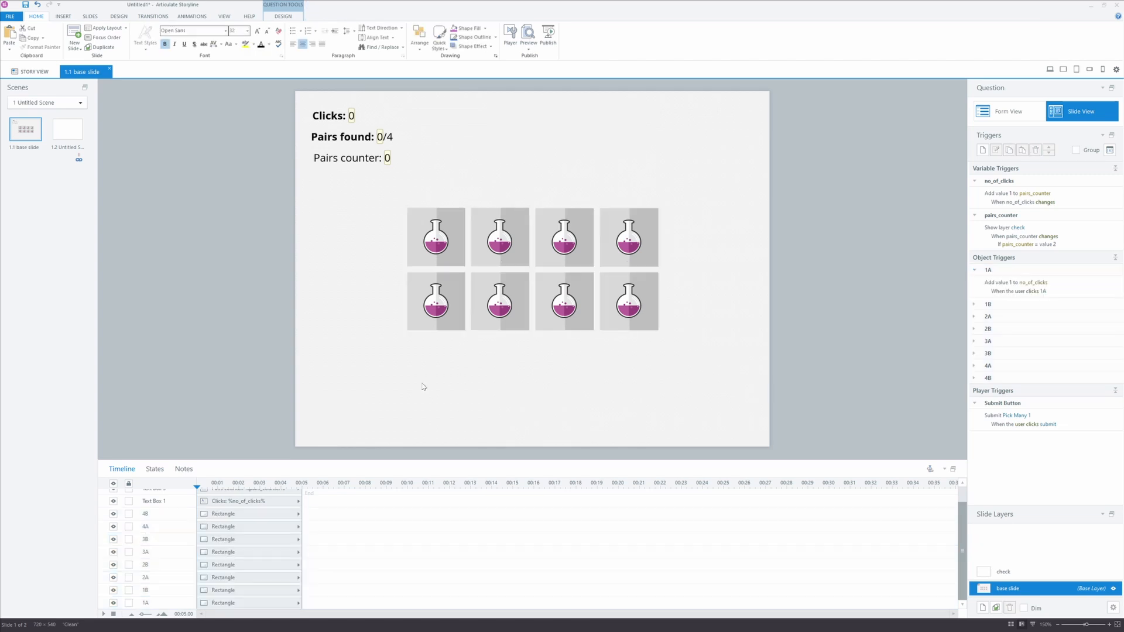
{"action": "left_click", "coordinate": [403, 295]}
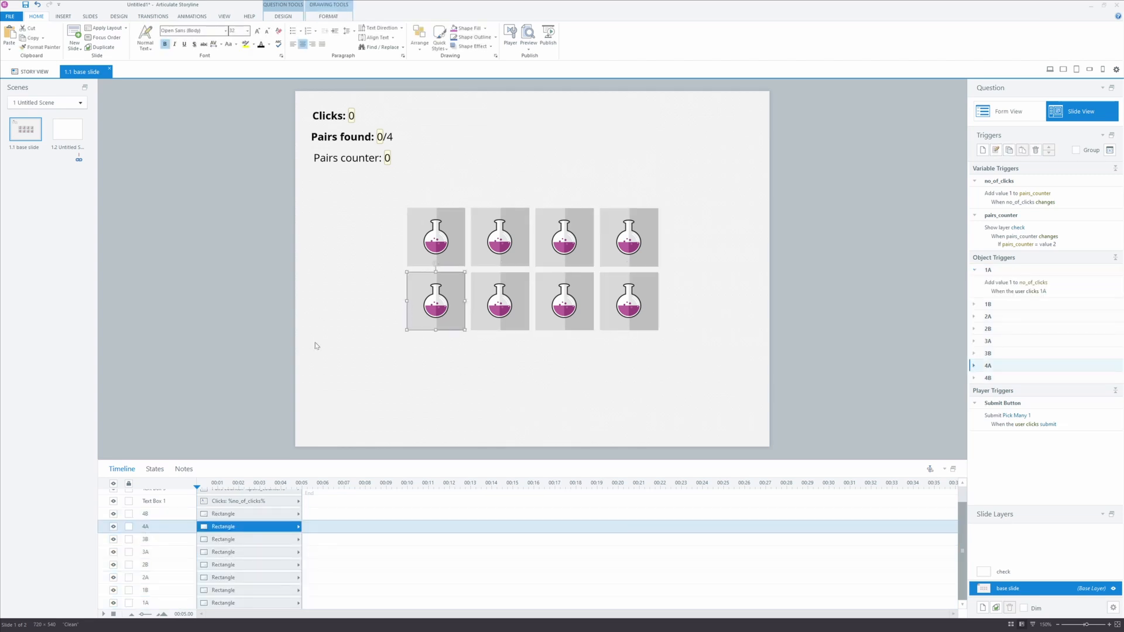
{"action": "left_click", "coordinate": [221, 603]}
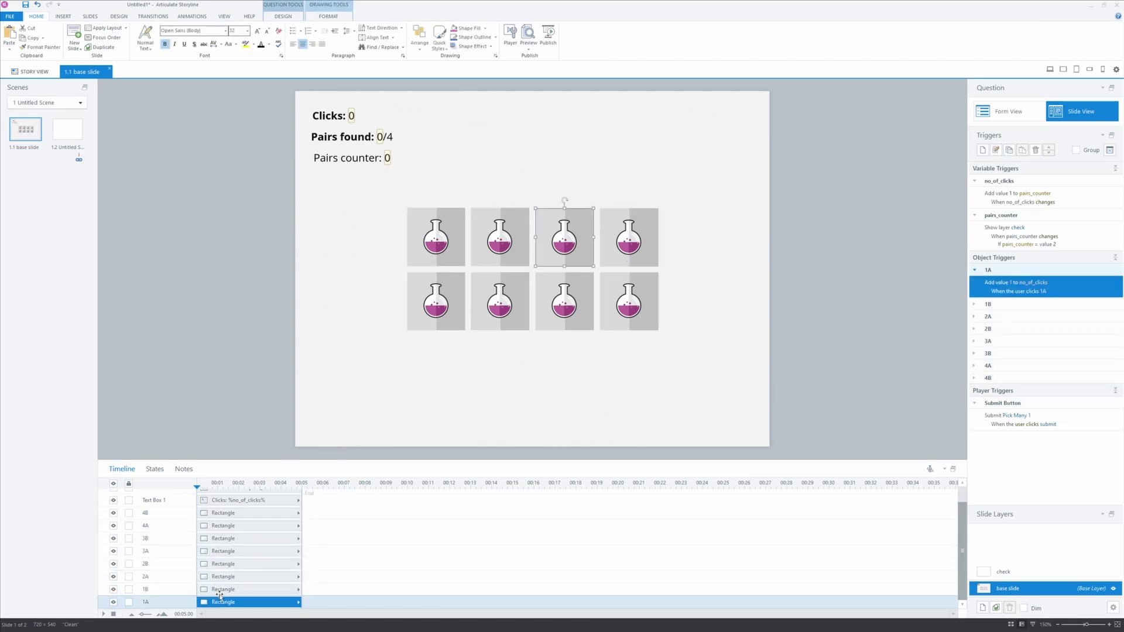
{"action": "left_click", "coordinate": [221, 602]}
{"action": "left_click", "coordinate": [155, 469]}
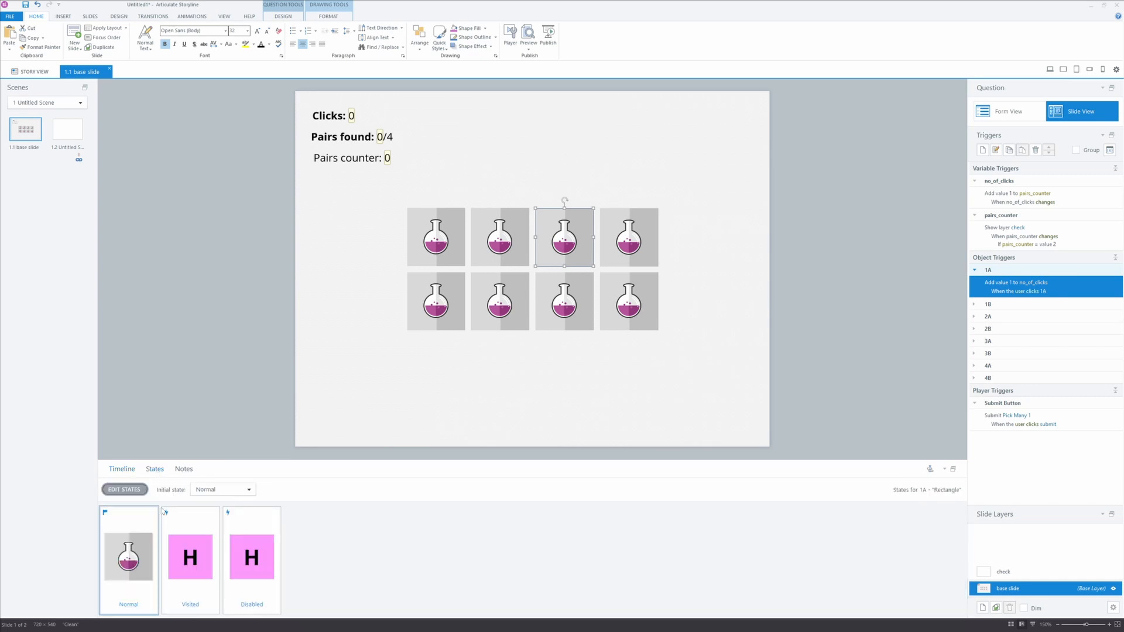
{"action": "left_click", "coordinate": [197, 571]}
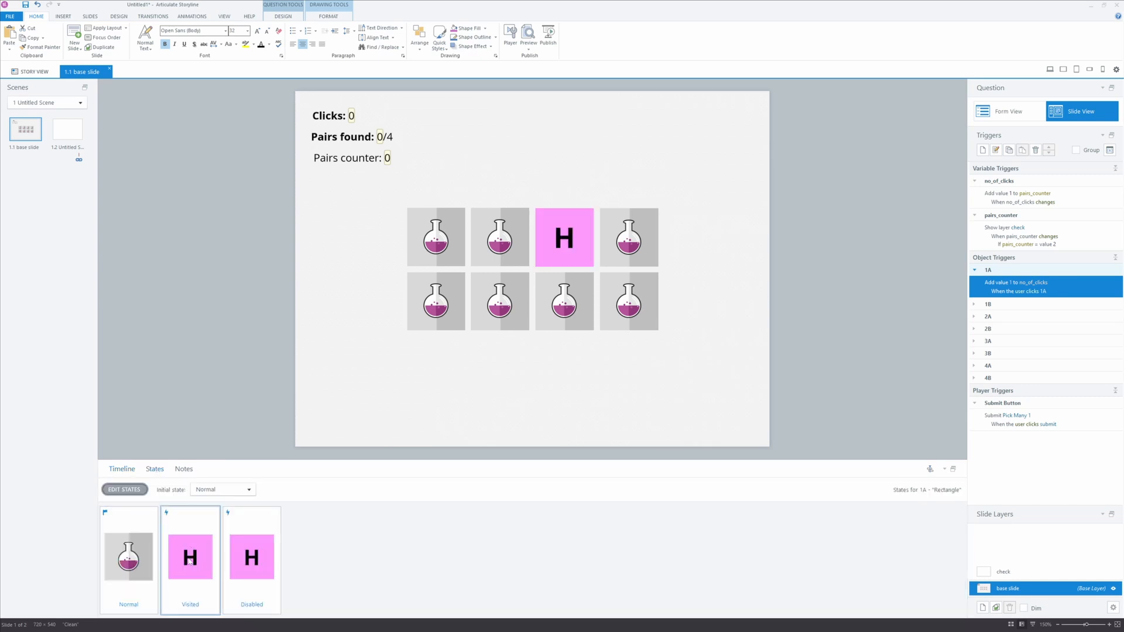
{"action": "left_click", "coordinate": [125, 469]}
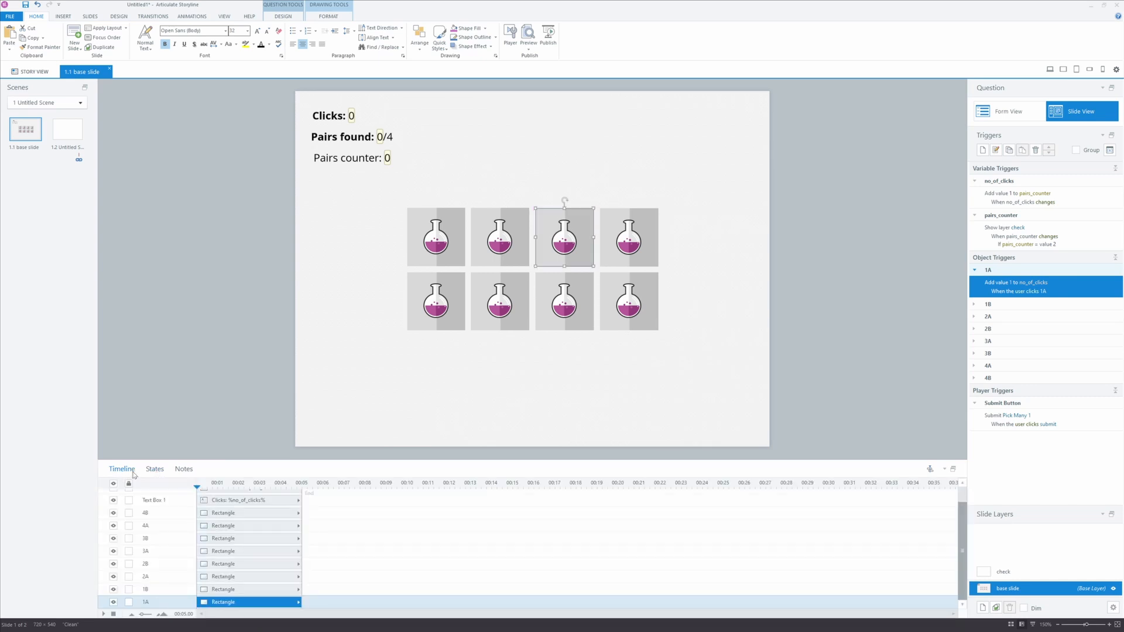
Examine the Visited and Disabled states of card 1B, return to the timeline and clear the selection.
{"action": "left_click", "coordinate": [211, 591]}
{"action": "left_click", "coordinate": [161, 470]}
{"action": "left_click", "coordinate": [189, 559]}
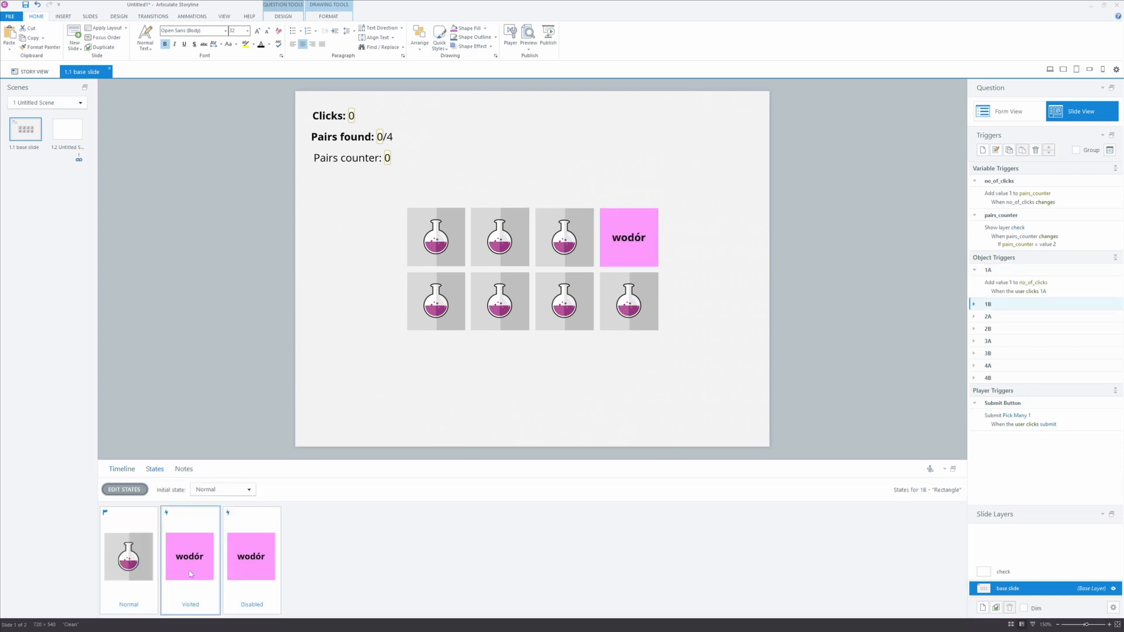
{"action": "left_click", "coordinate": [250, 561]}
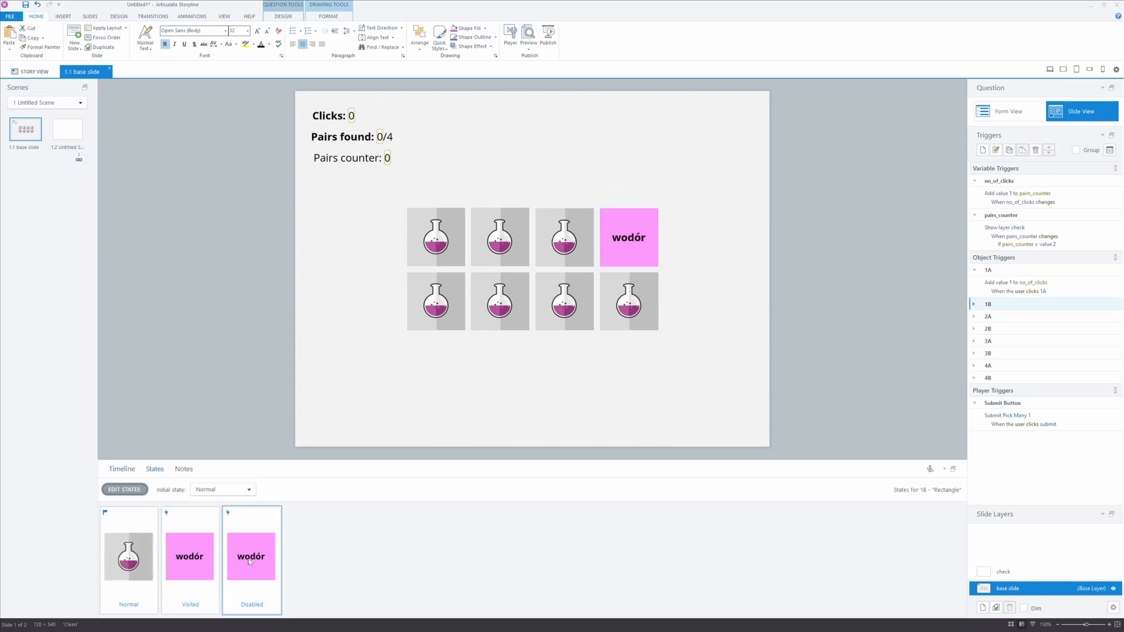
{"action": "left_click", "coordinate": [122, 469]}
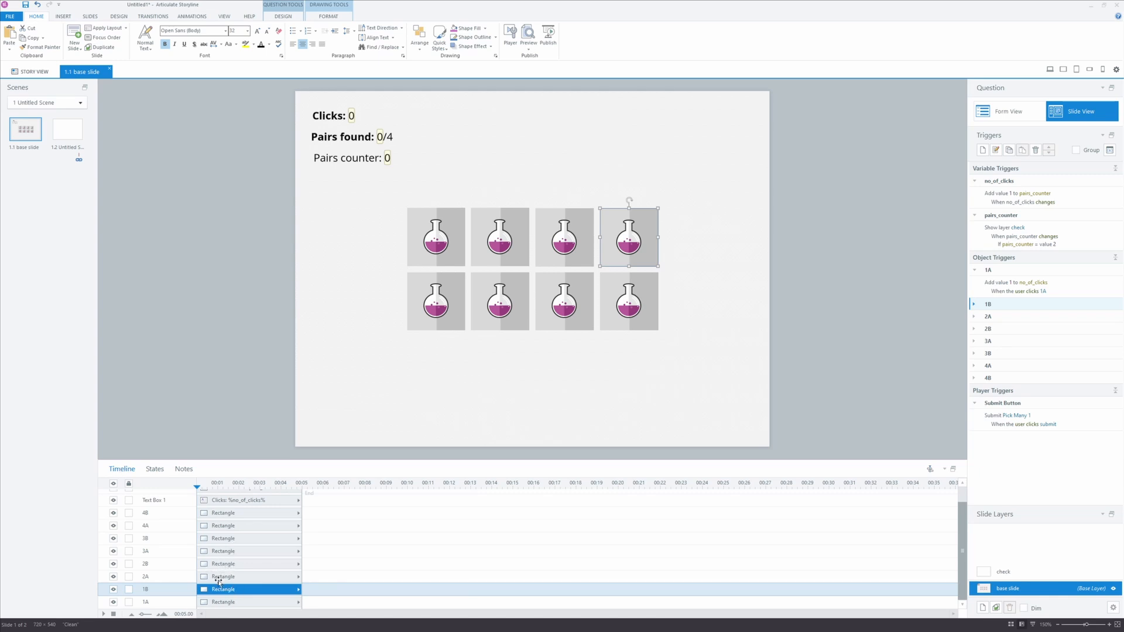
{"action": "left_click", "coordinate": [191, 338]}
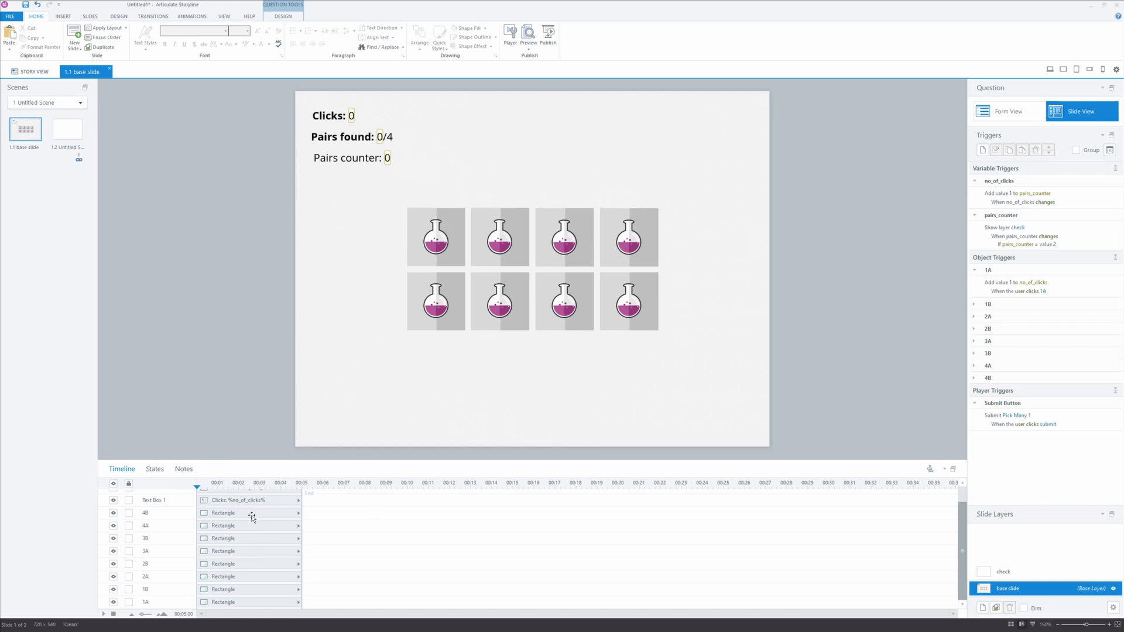
Review the project variables for clicks, found pairs, pair flags and the pairs counter, leaving them unedited.
{"action": "left_click", "coordinate": [1109, 150]}
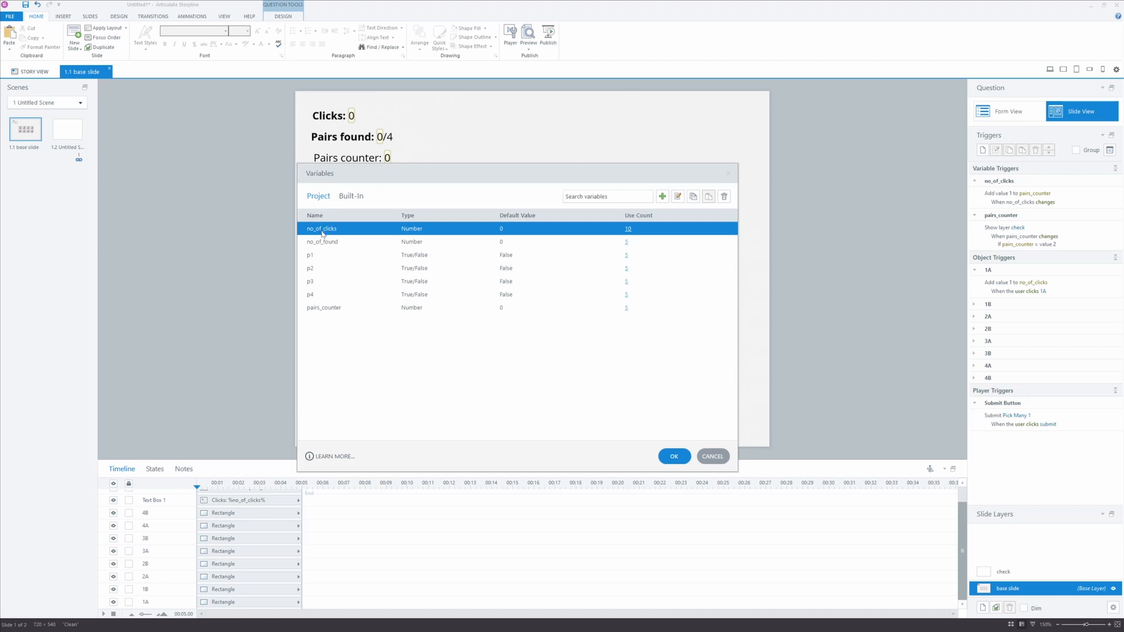
{"action": "left_click_drag", "start_coordinate": [342, 172], "coordinate": [620, 165]}
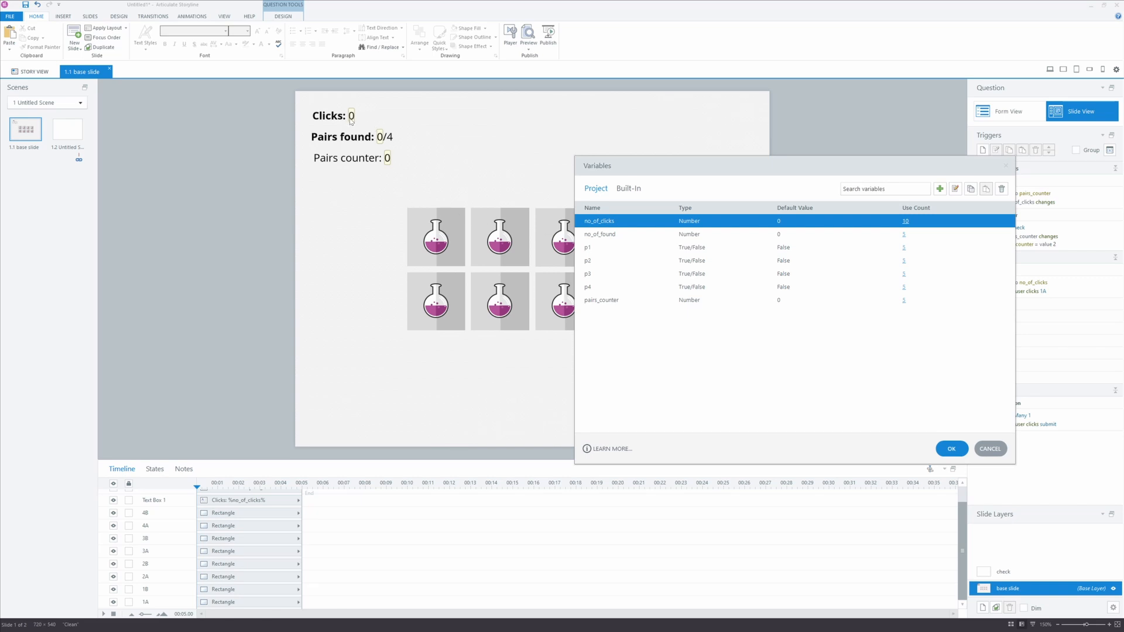
{"action": "left_click", "coordinate": [597, 236]}
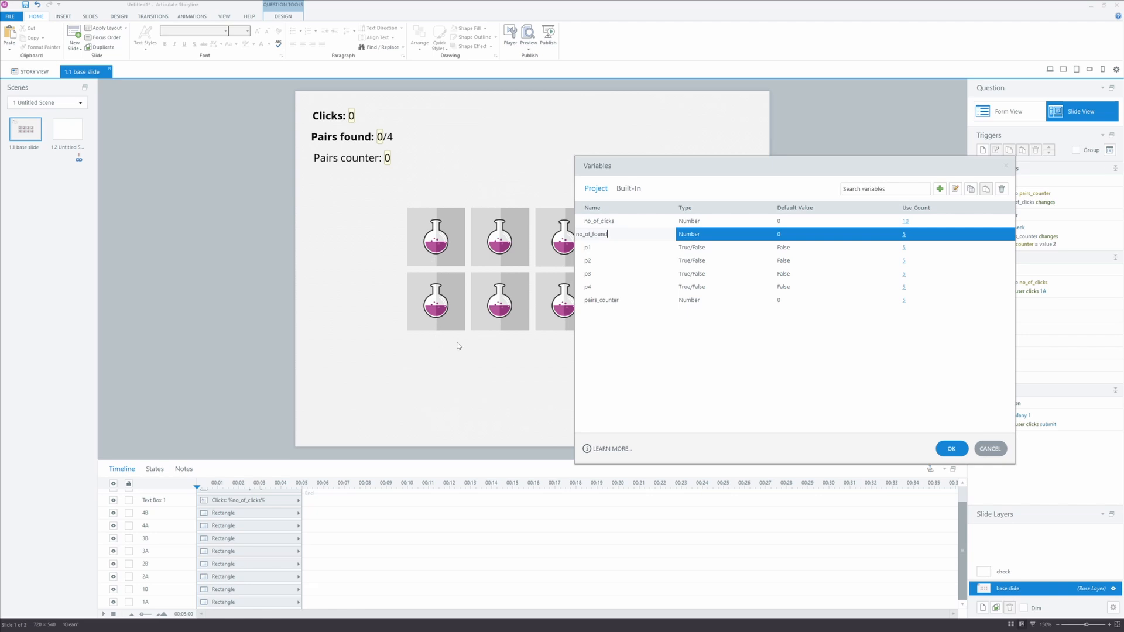
{"action": "left_click", "coordinate": [601, 249]}
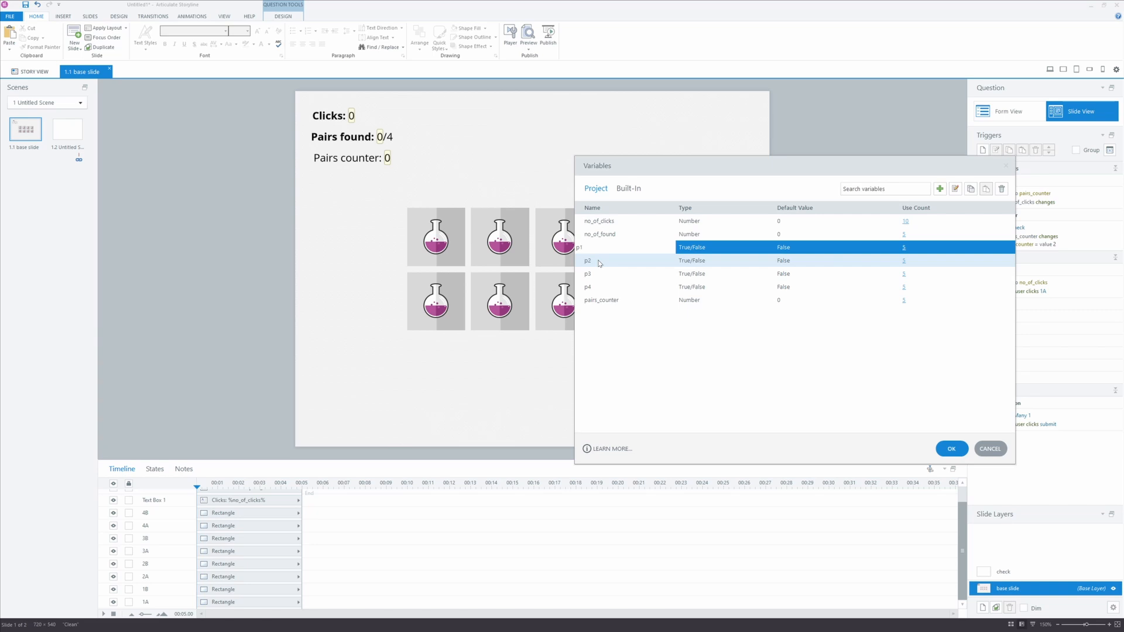
{"action": "left_click", "coordinate": [600, 262]}
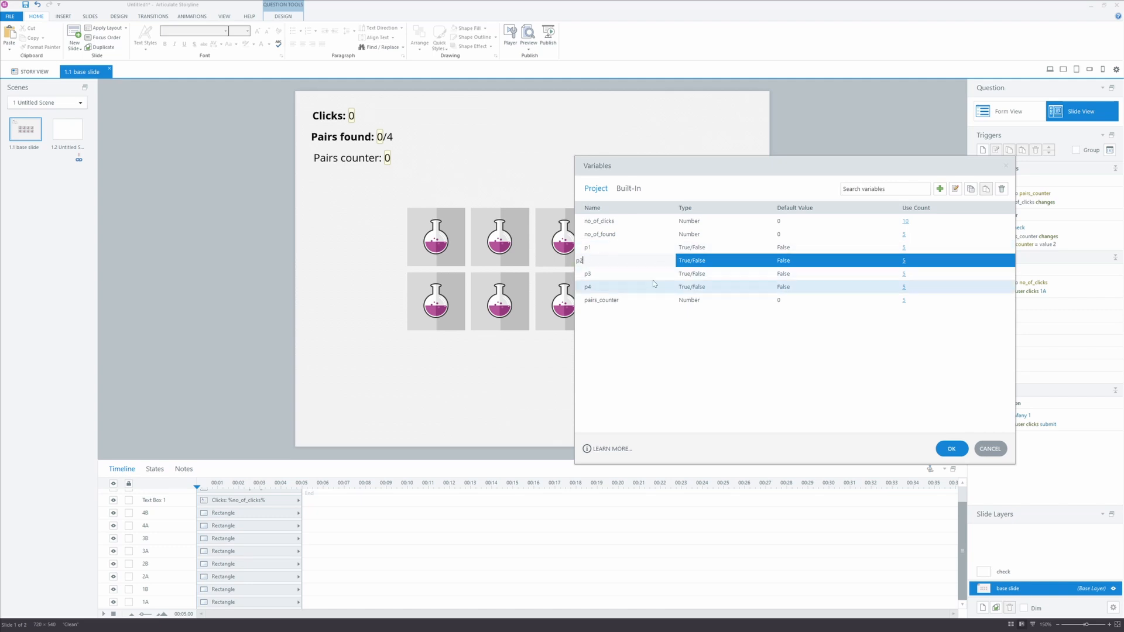
{"action": "left_click", "coordinate": [631, 302]}
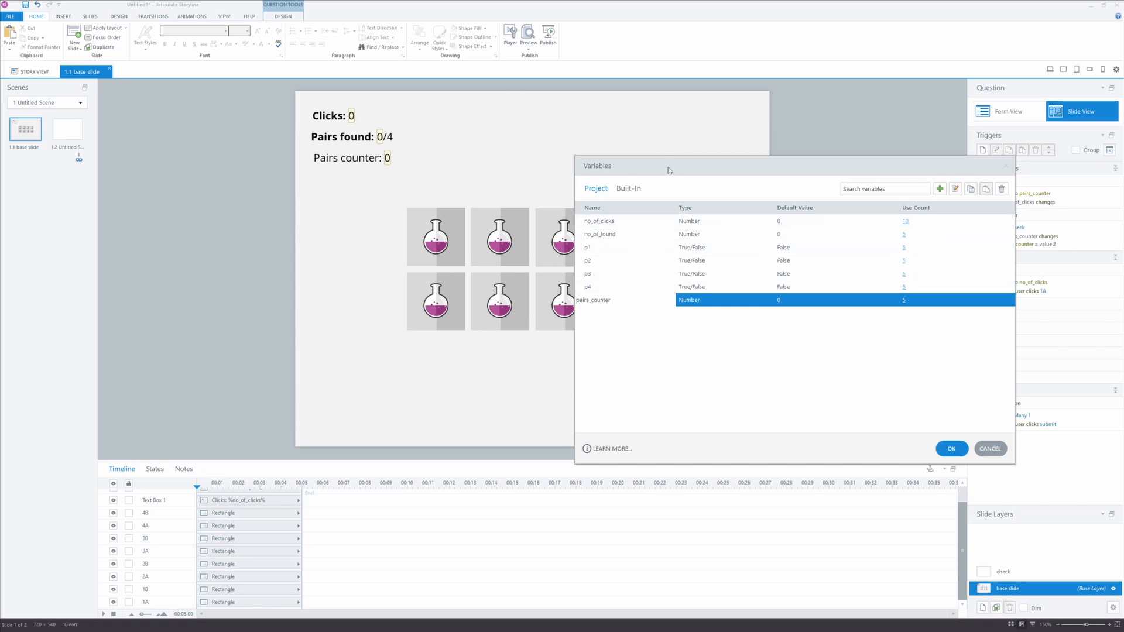
{"action": "left_click_drag", "start_coordinate": [667, 170], "coordinate": [525, 156]}
{"action": "left_click", "coordinate": [849, 436]}
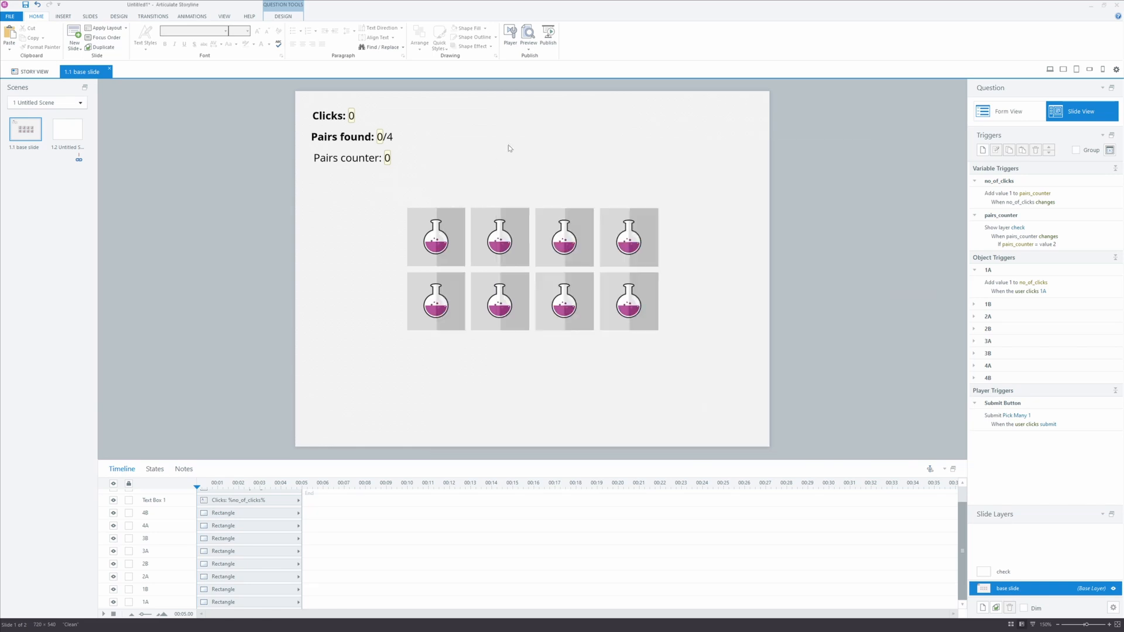
Preview the current slide, test the click and pairs counters by revealing two pairs of non-matching cards, and close the preview.
{"action": "left_click", "coordinate": [529, 50]}
{"action": "left_click", "coordinate": [542, 60]}
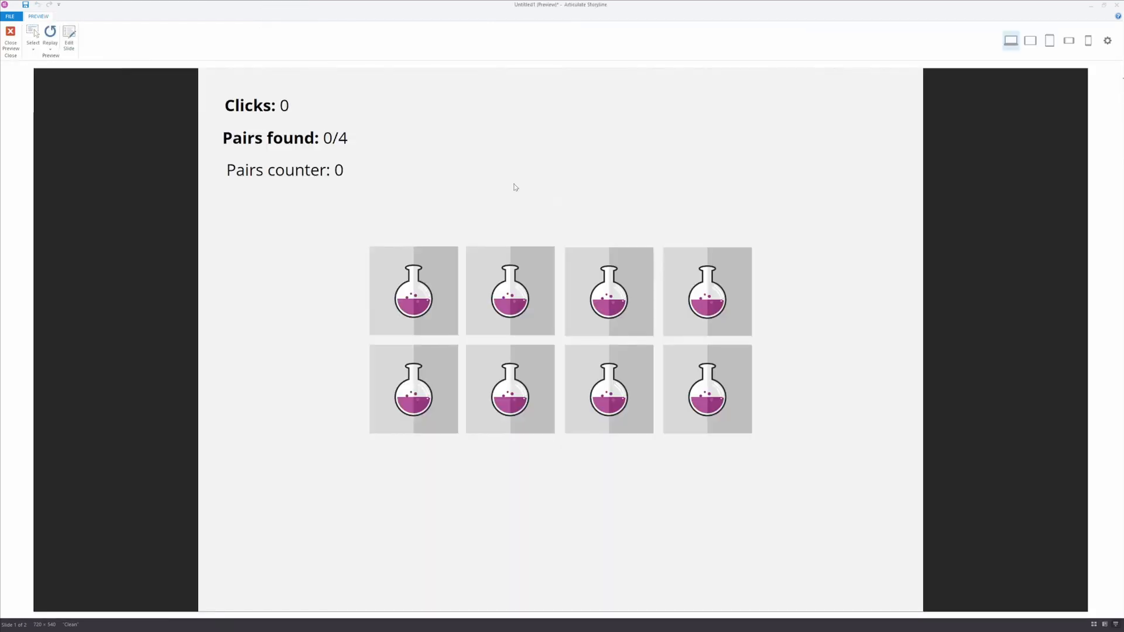
{"action": "left_click", "coordinate": [441, 301]}
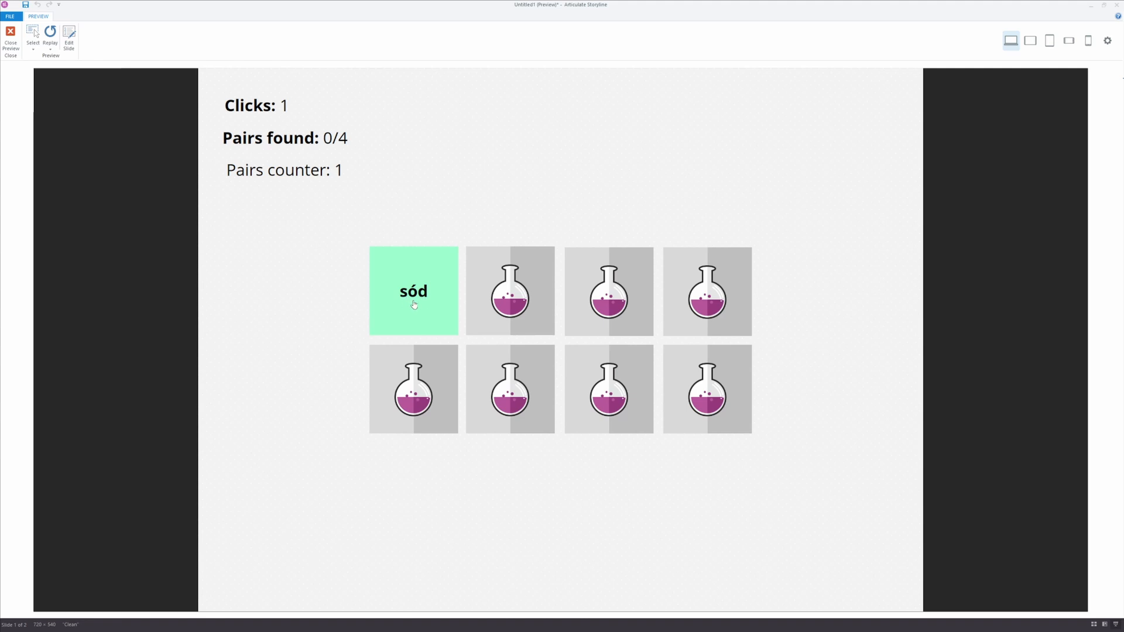
{"action": "left_click", "coordinate": [608, 388]}
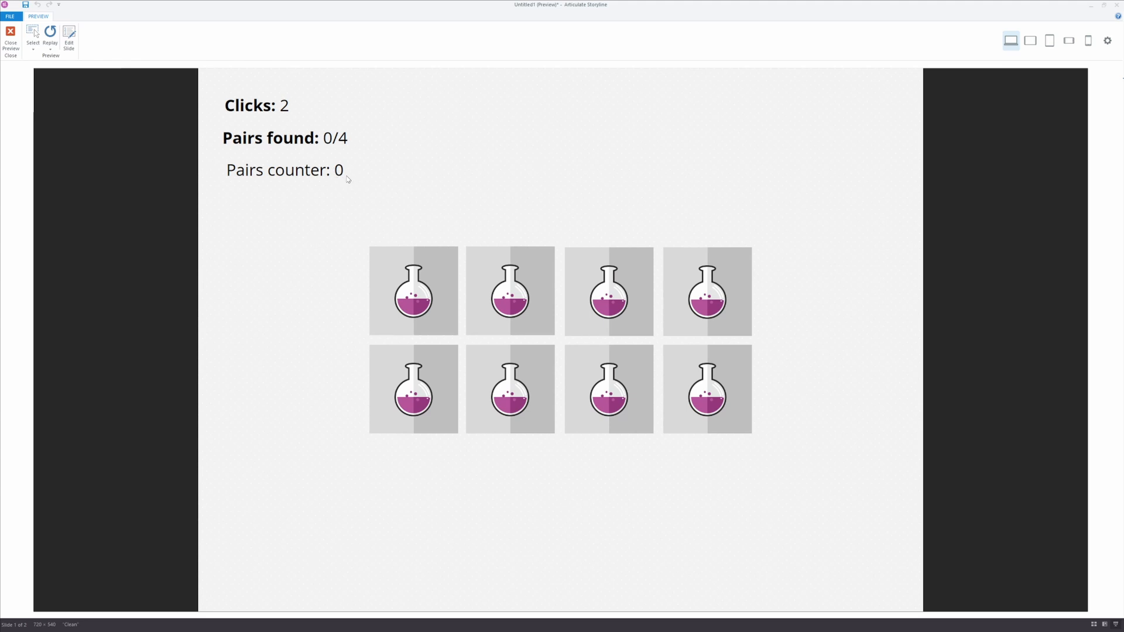
{"action": "left_click", "coordinate": [612, 291]}
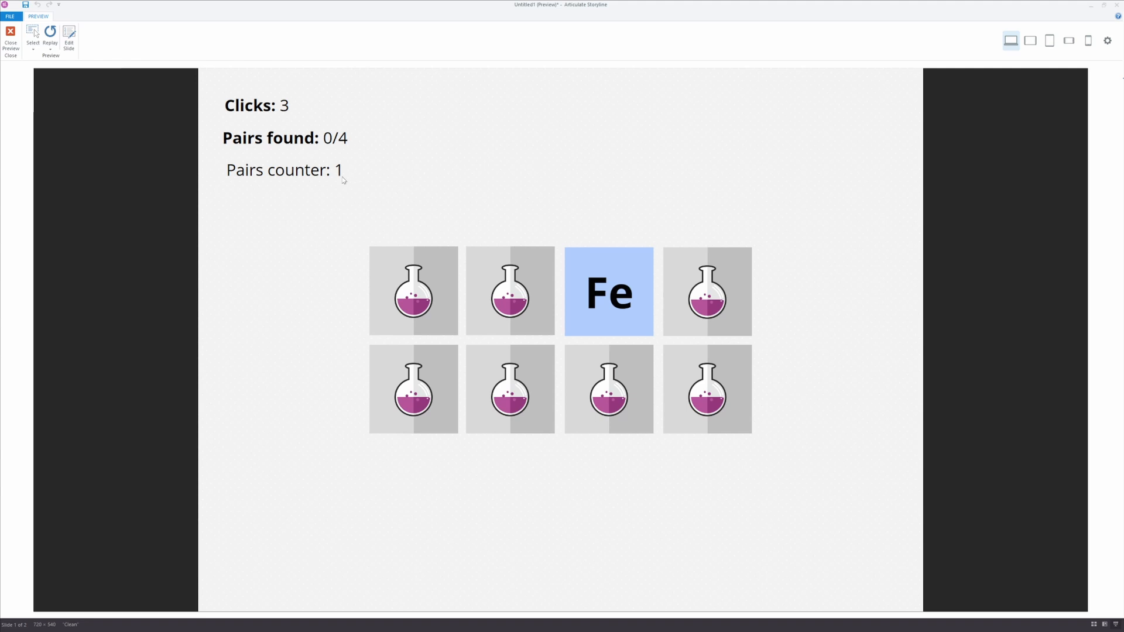
{"action": "left_click", "coordinate": [500, 384]}
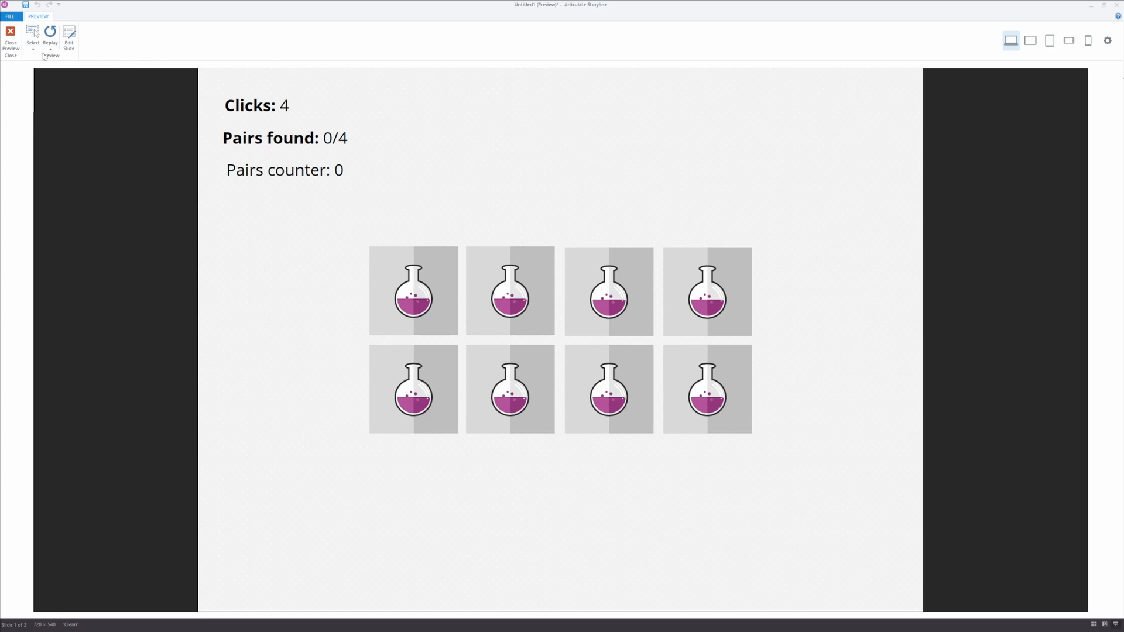
{"action": "left_click", "coordinate": [11, 37]}
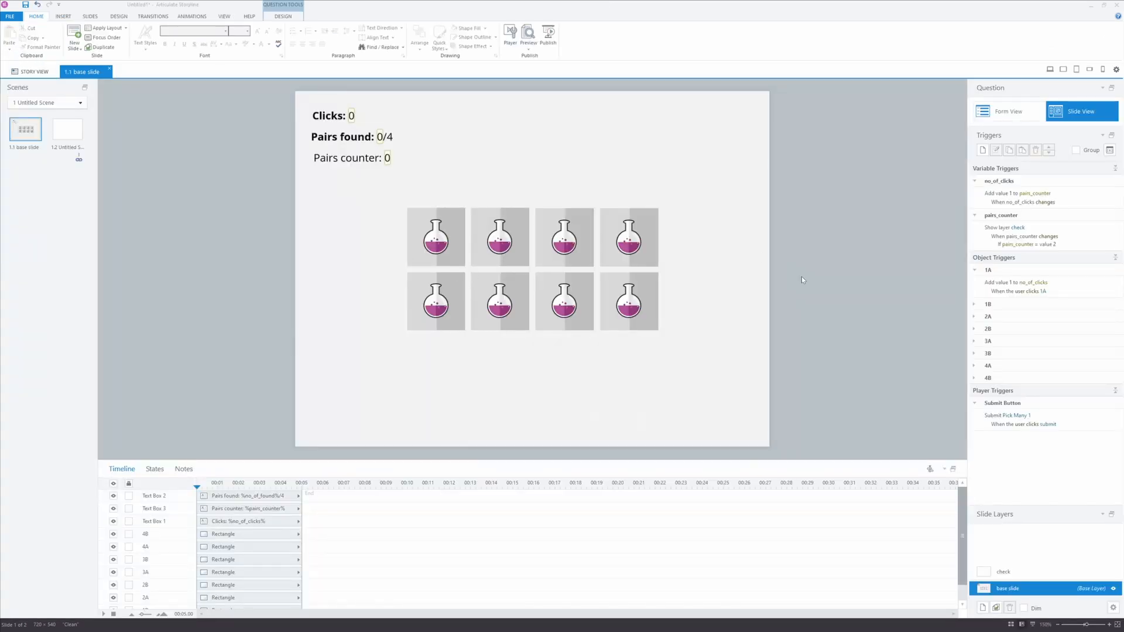
Collapse the trigger group of object 1A.
{"action": "left_click", "coordinate": [975, 271]}
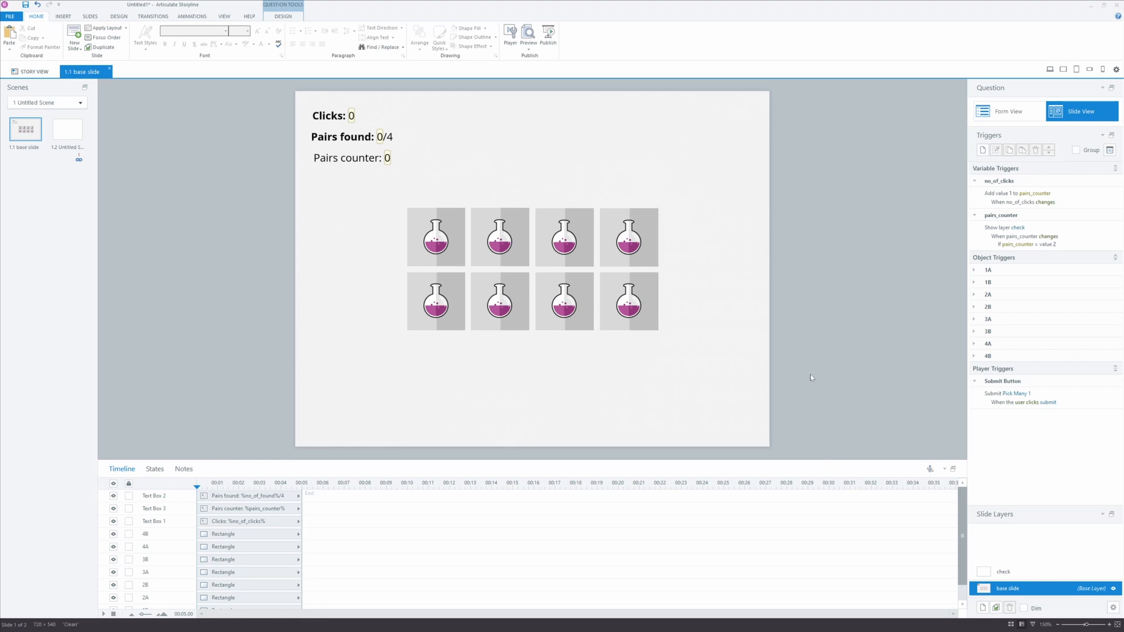
Examine the trigger of object 1A that adds to no_of_clicks, close it unedited and collapse the object's trigger group.
{"action": "left_click", "coordinate": [975, 271]}
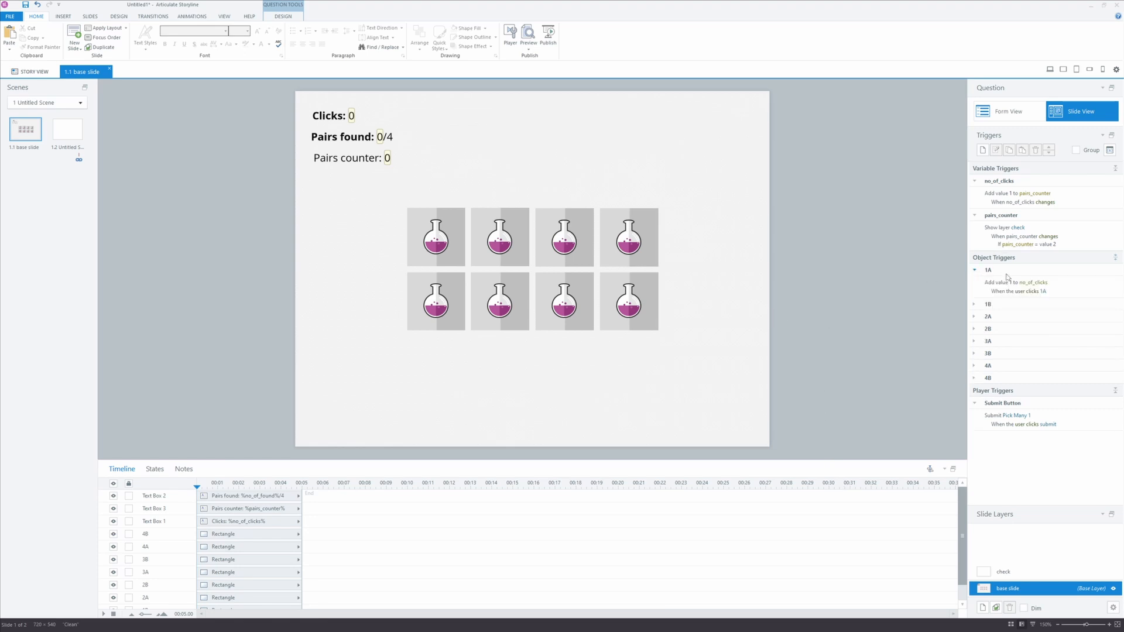
{"action": "left_click", "coordinate": [1064, 291]}
{"action": "double_click", "coordinate": [1074, 292]}
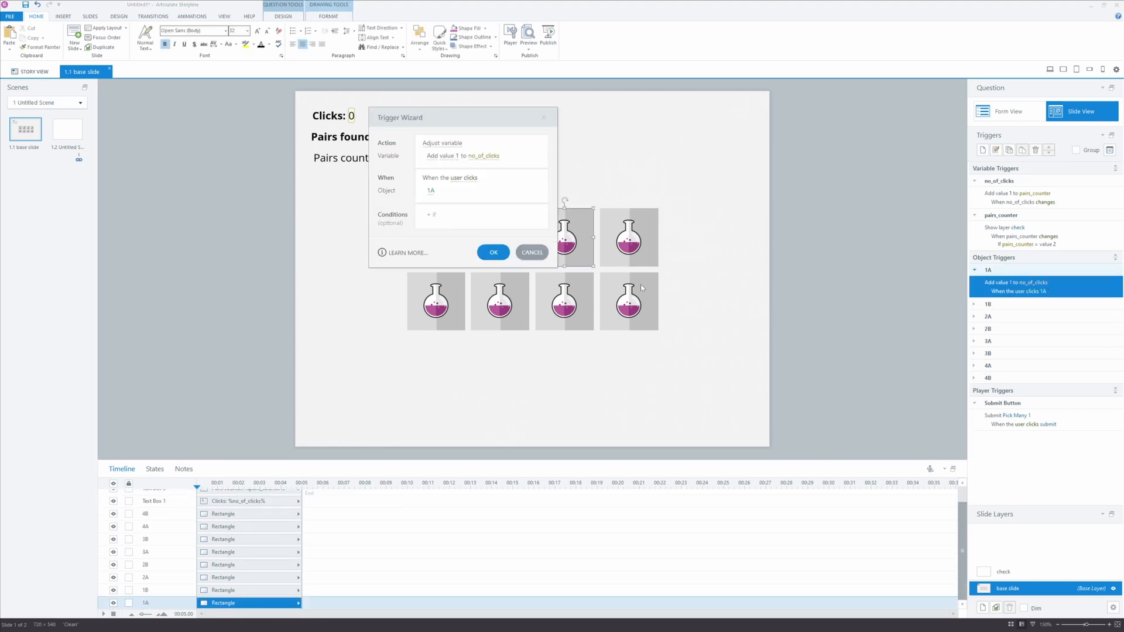
{"action": "left_click_drag", "start_coordinate": [426, 117], "coordinate": [209, 184]}
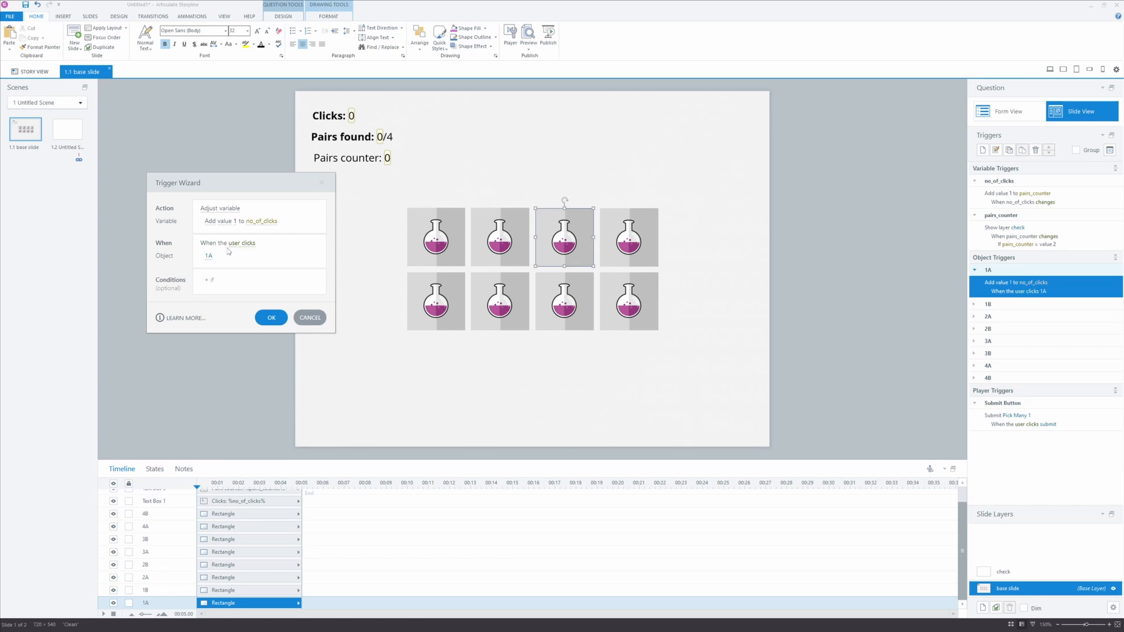
{"action": "left_click", "coordinate": [270, 317]}
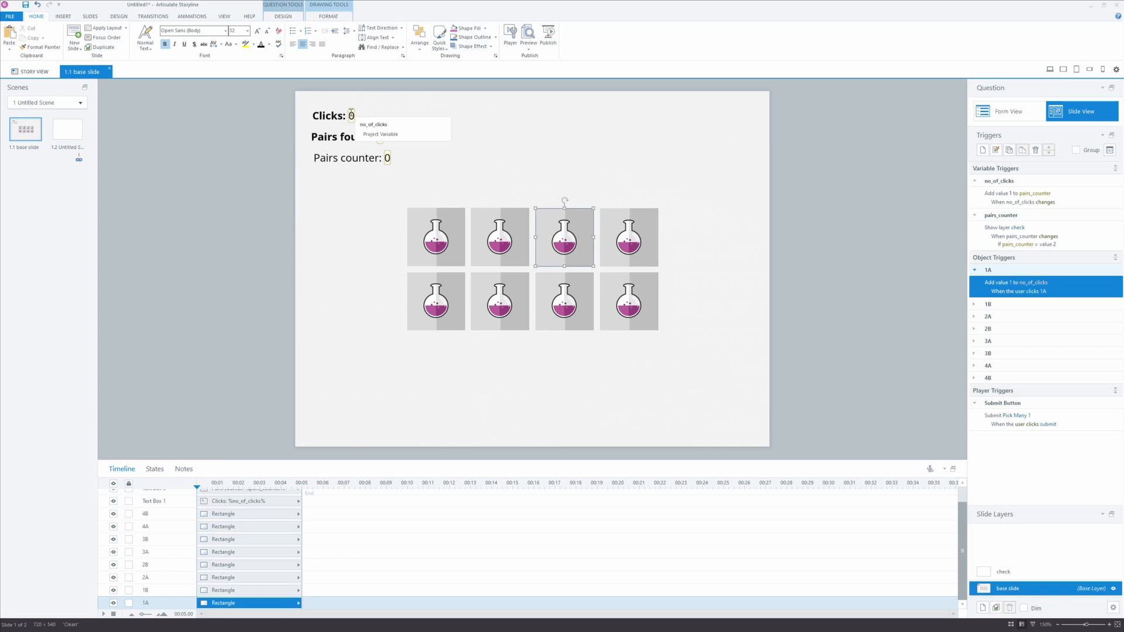
{"action": "left_click", "coordinate": [975, 270]}
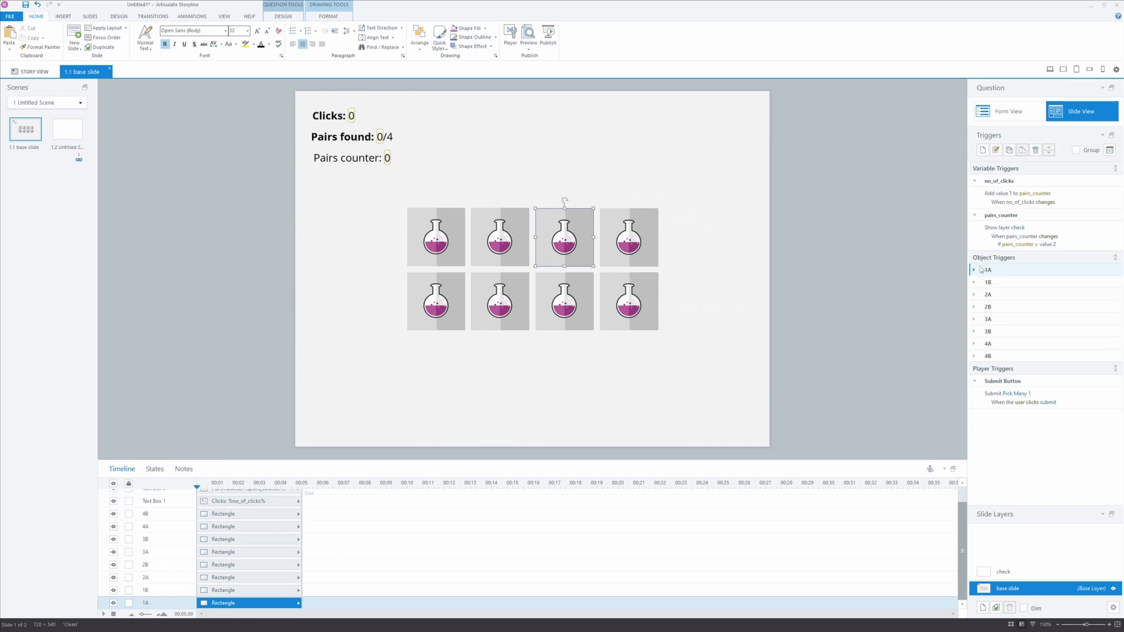
Examine the settings of the trigger that runs when no_of_clicks changes, and close it without edits.
{"action": "left_click", "coordinate": [1068, 199]}
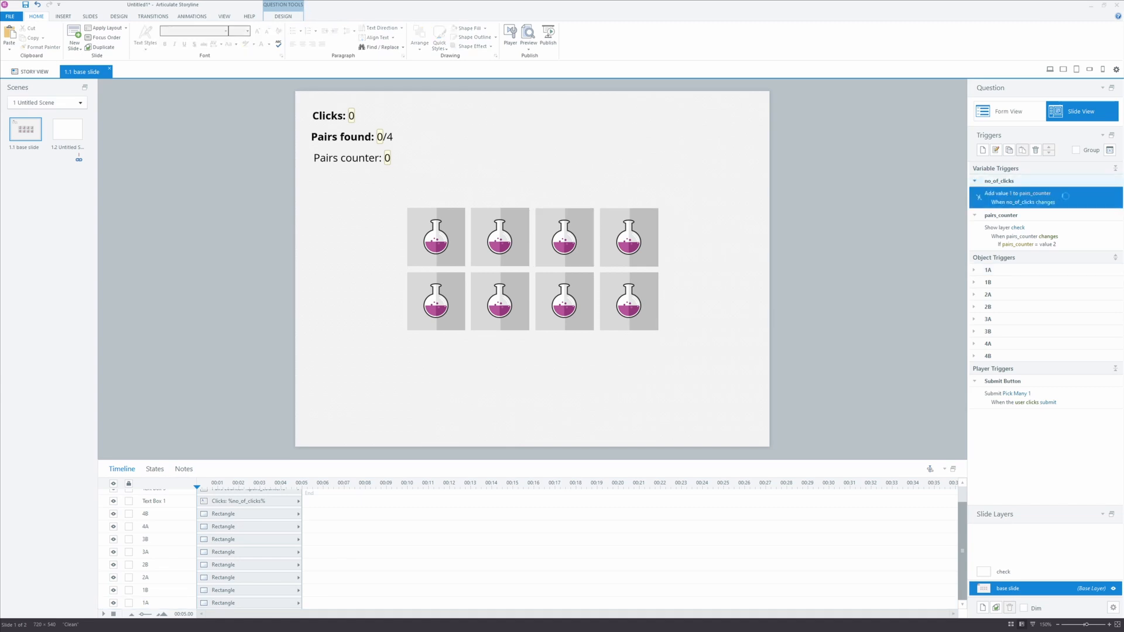
{"action": "double_click", "coordinate": [1067, 199]}
{"action": "left_click_drag", "start_coordinate": [228, 184], "coordinate": [260, 232]}
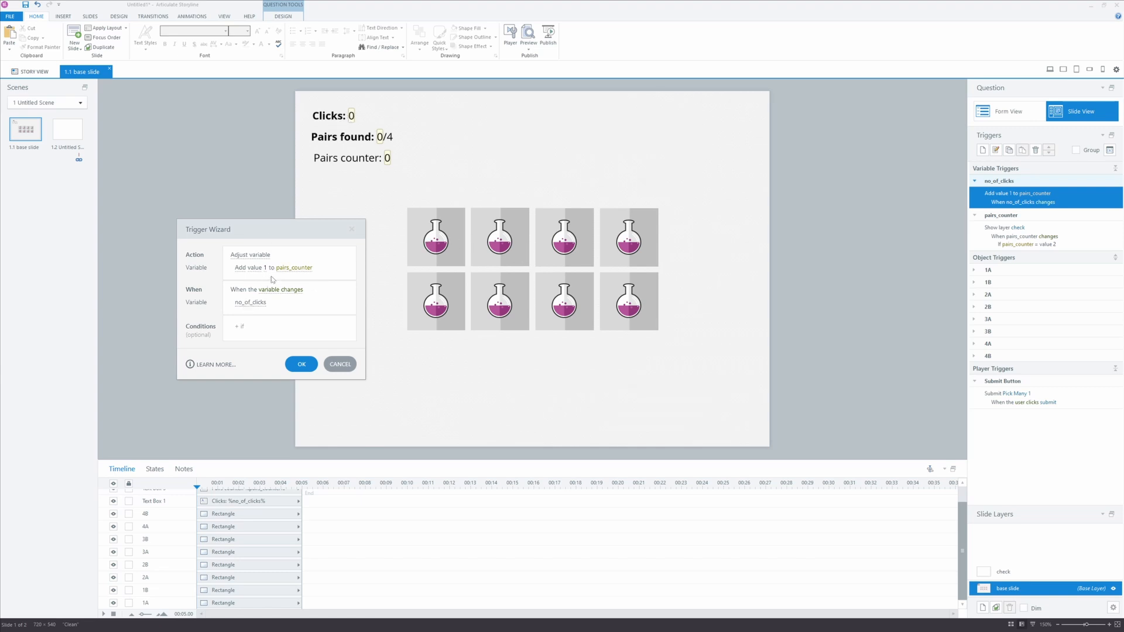
{"action": "left_click", "coordinate": [299, 367]}
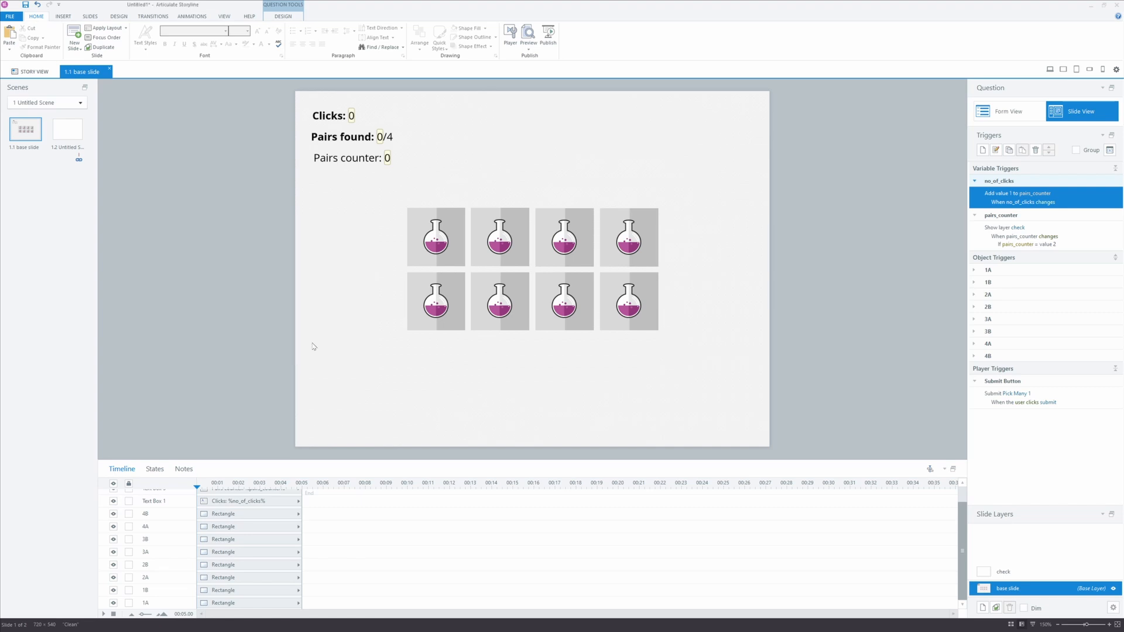
Review object 1A's triggers, and collapse the no_of_clicks, pairs_counter and 1A trigger groups.
{"action": "left_click", "coordinate": [975, 271]}
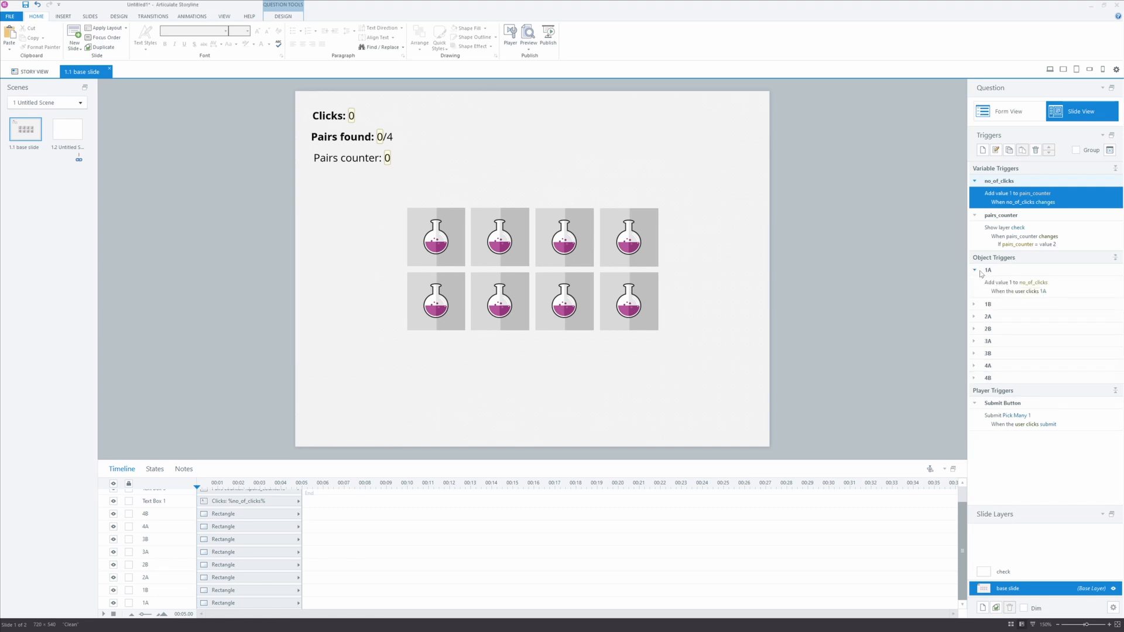
{"action": "left_click", "coordinate": [975, 182]}
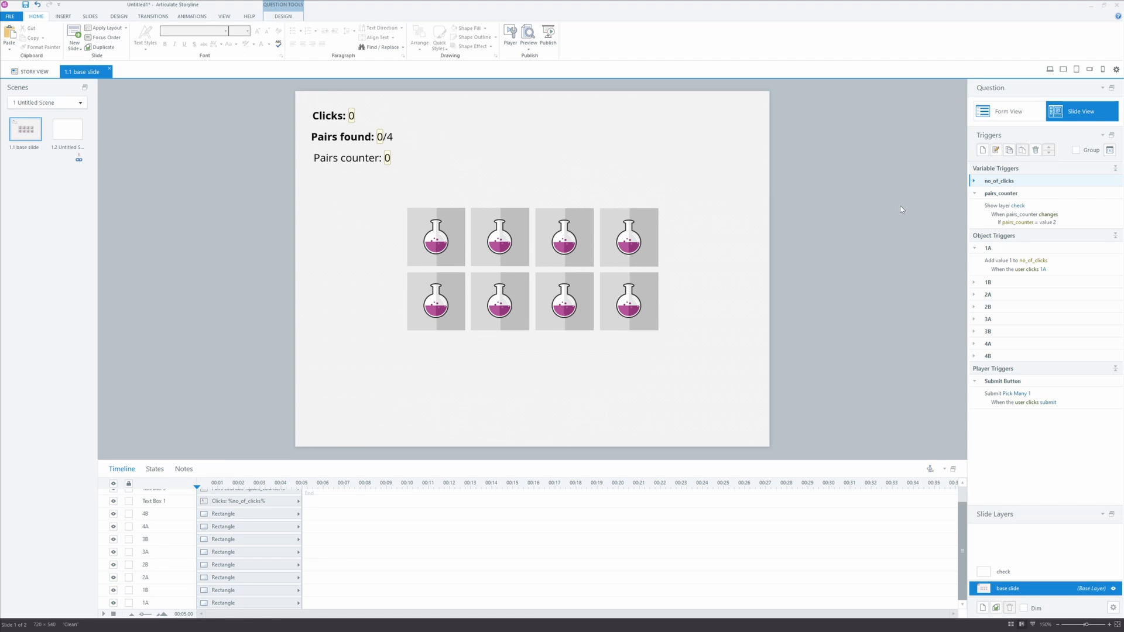
{"action": "left_click", "coordinate": [975, 194]}
{"action": "left_click", "coordinate": [973, 219]}
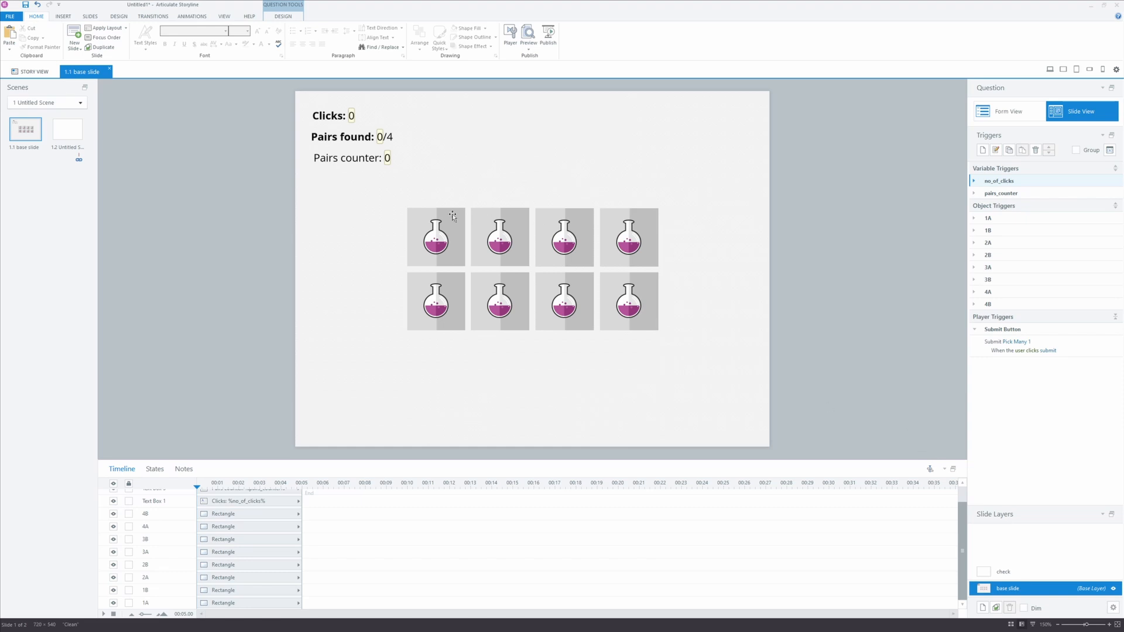
Expand the no_of_clicks and pairs_counter trigger groups and examine the trigger showing the check layer, leaving it unedited.
{"action": "mouse_move", "coordinate": [388, 158]}
{"action": "left_click", "coordinate": [973, 182]}
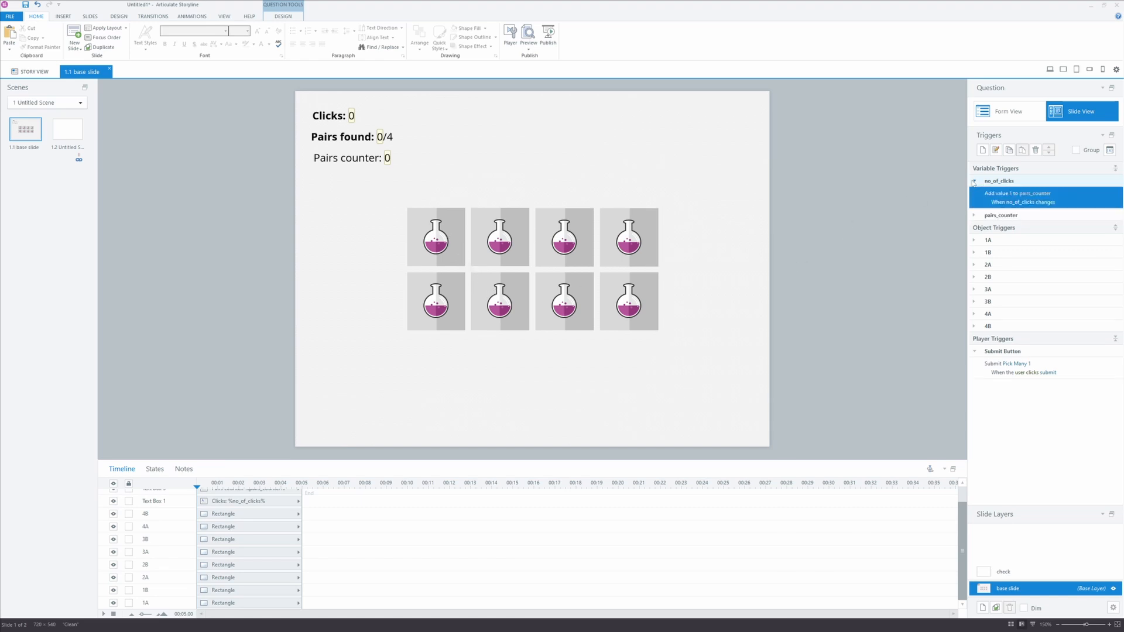
{"action": "left_click", "coordinate": [974, 216]}
{"action": "left_click", "coordinate": [1045, 239]}
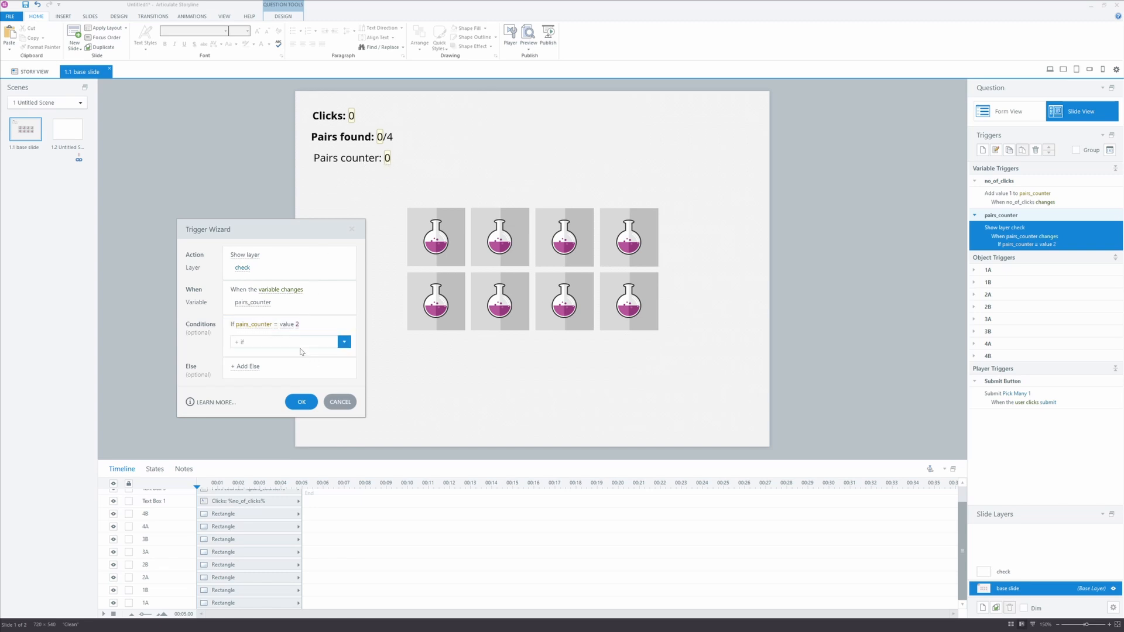
{"action": "left_click", "coordinate": [302, 401]}
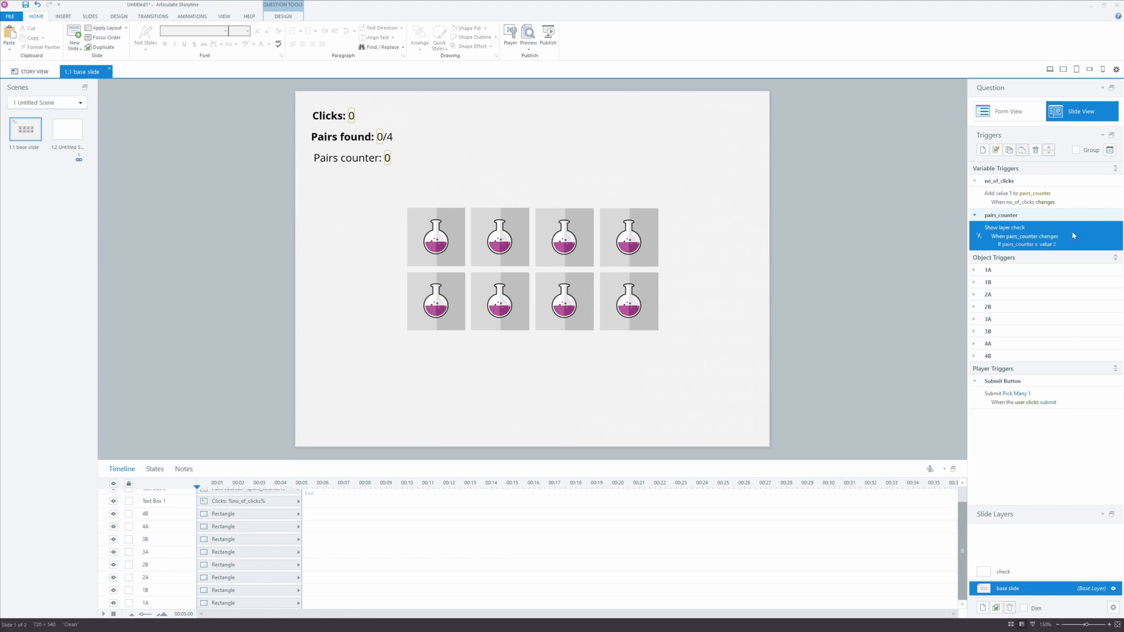
Open the check layer and collapse its layer trigger group and the p1, p2, p3 and p4 variable trigger groups.
{"action": "left_click", "coordinate": [1003, 574]}
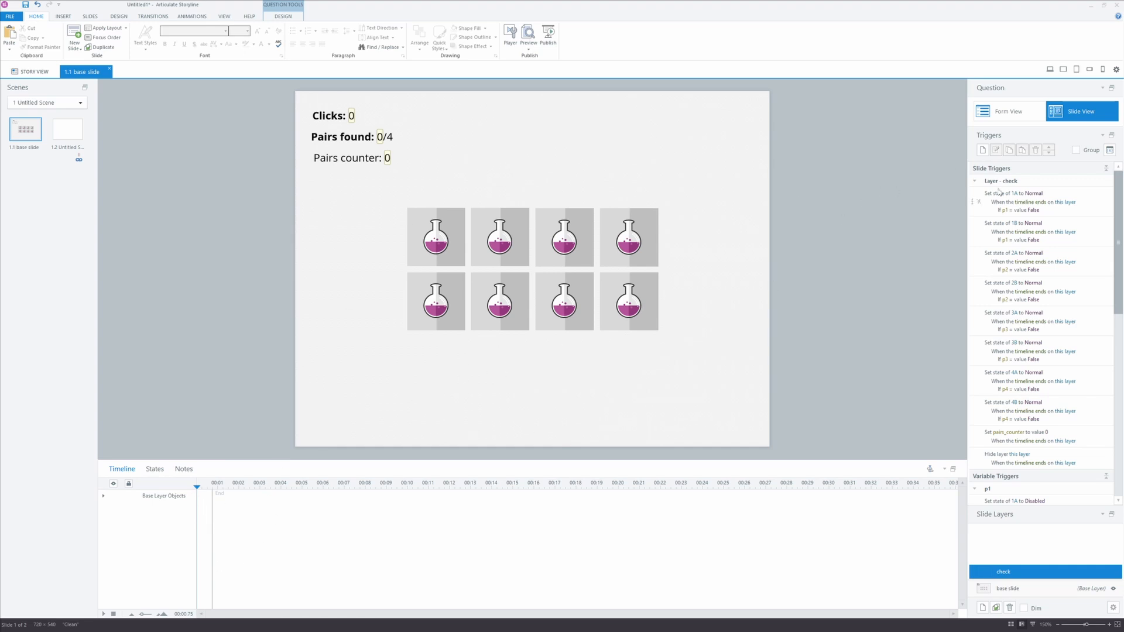
{"action": "left_click", "coordinate": [975, 181]}
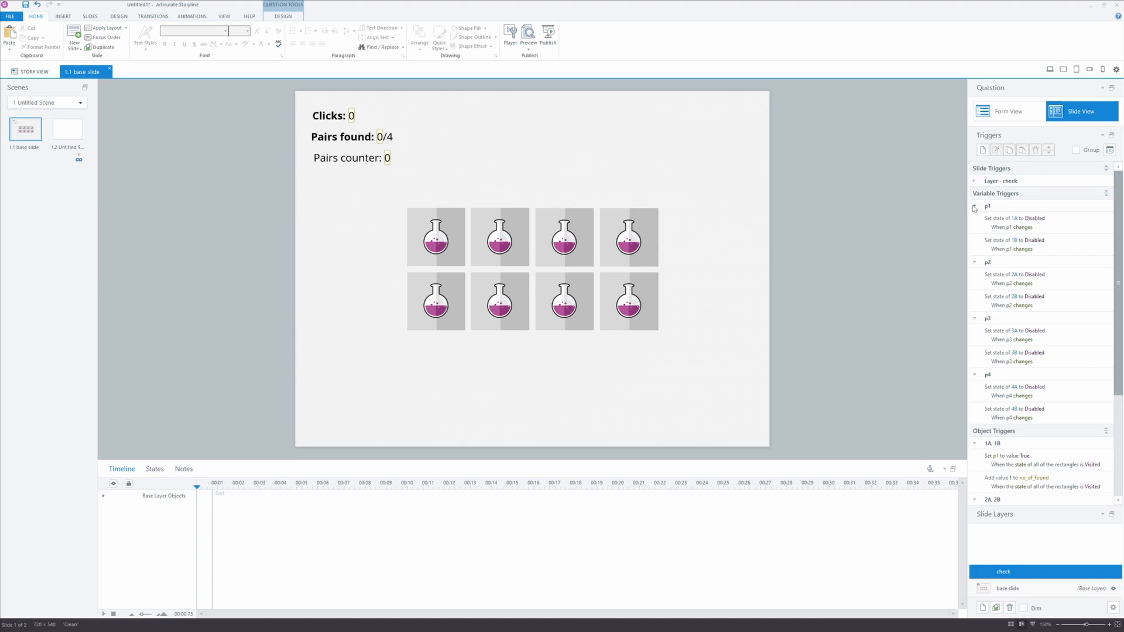
{"action": "left_click", "coordinate": [976, 207]}
{"action": "left_click", "coordinate": [975, 219]}
{"action": "left_click", "coordinate": [975, 230]}
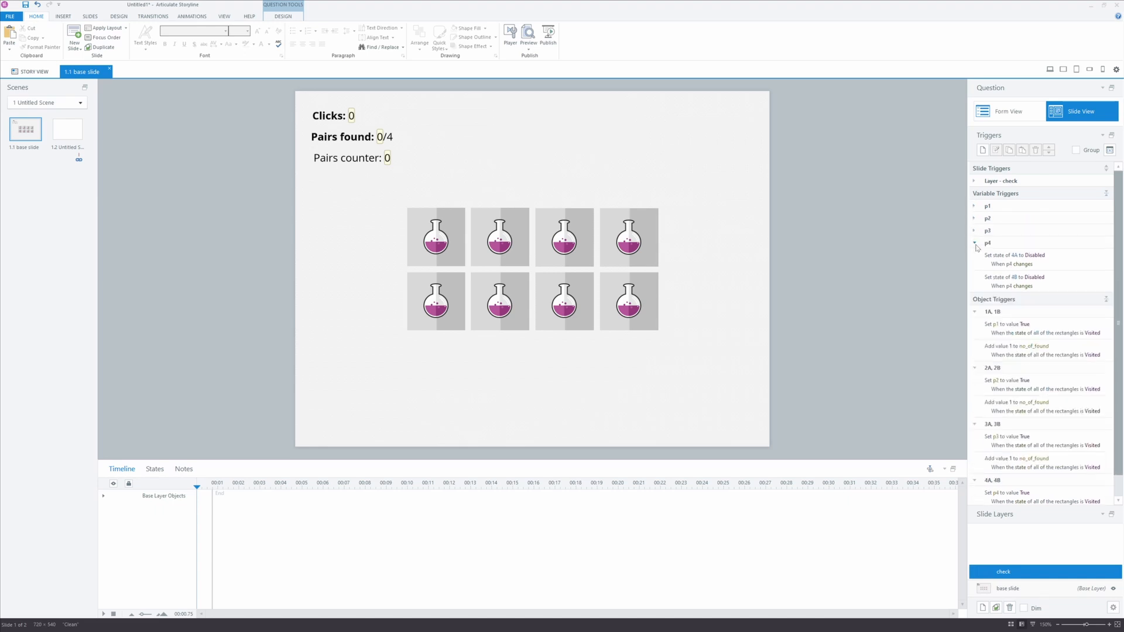
{"action": "left_click", "coordinate": [975, 243]}
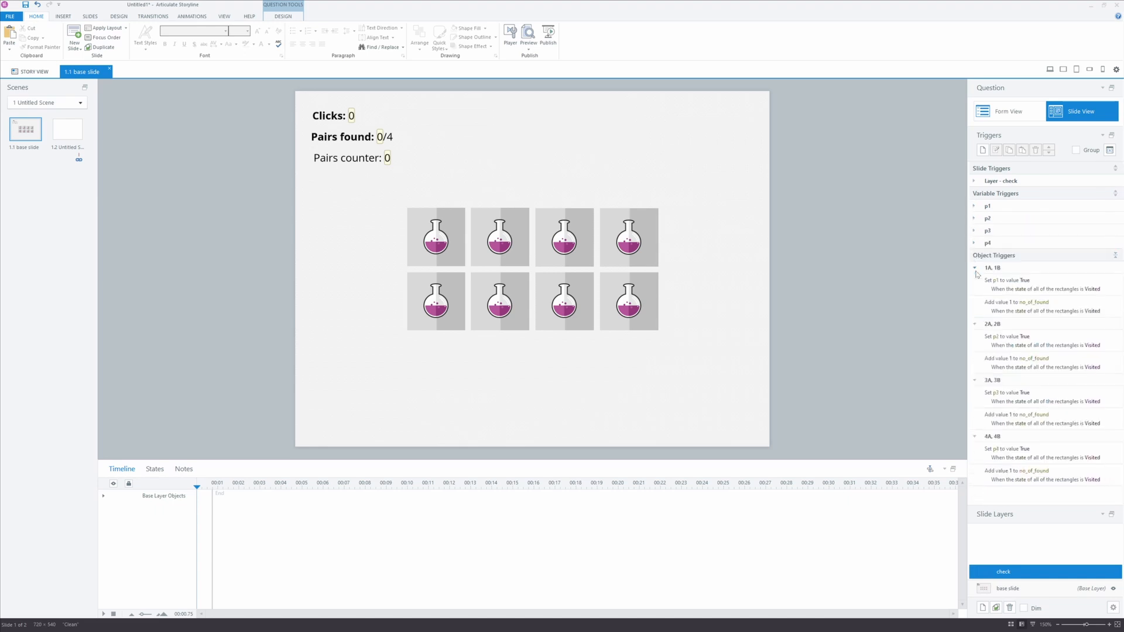
Examine the triggers setting p1 and p2 to True and the 1A, 1B trigger adding to no_of_found, without editing them.
{"action": "left_click", "coordinate": [1101, 285]}
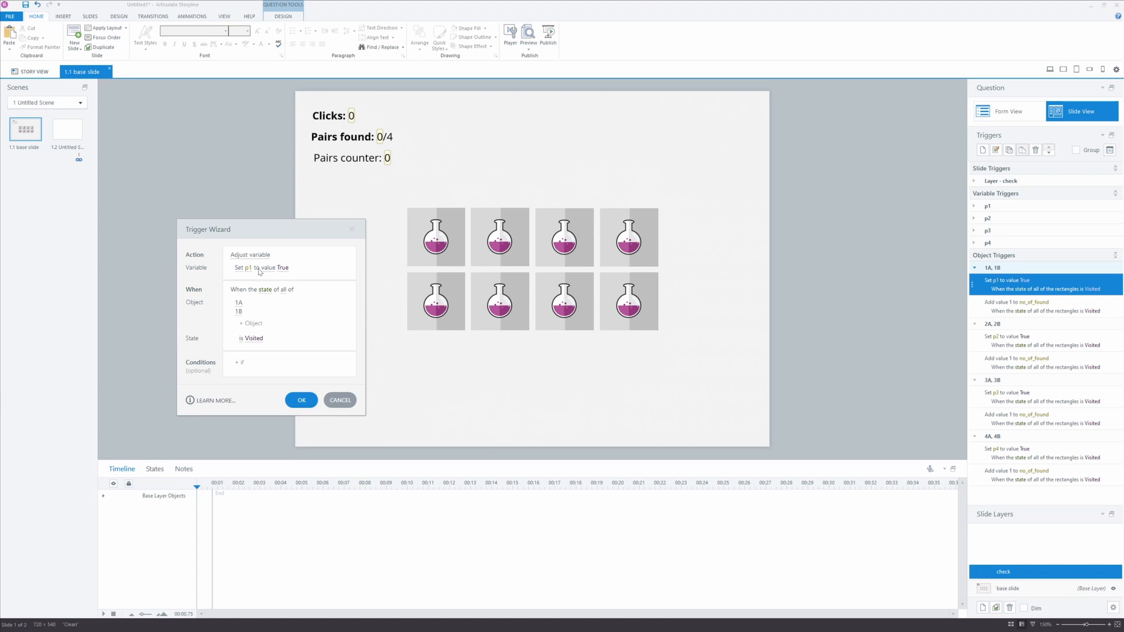
{"action": "left_click", "coordinate": [301, 400]}
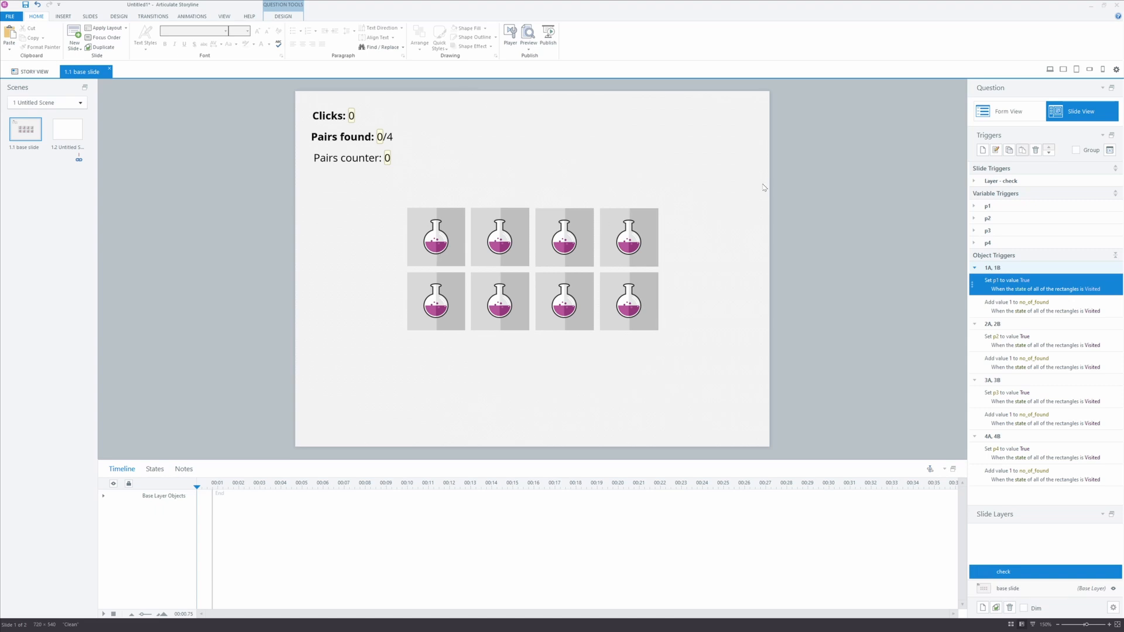
{"action": "double_click", "coordinate": [1093, 337]}
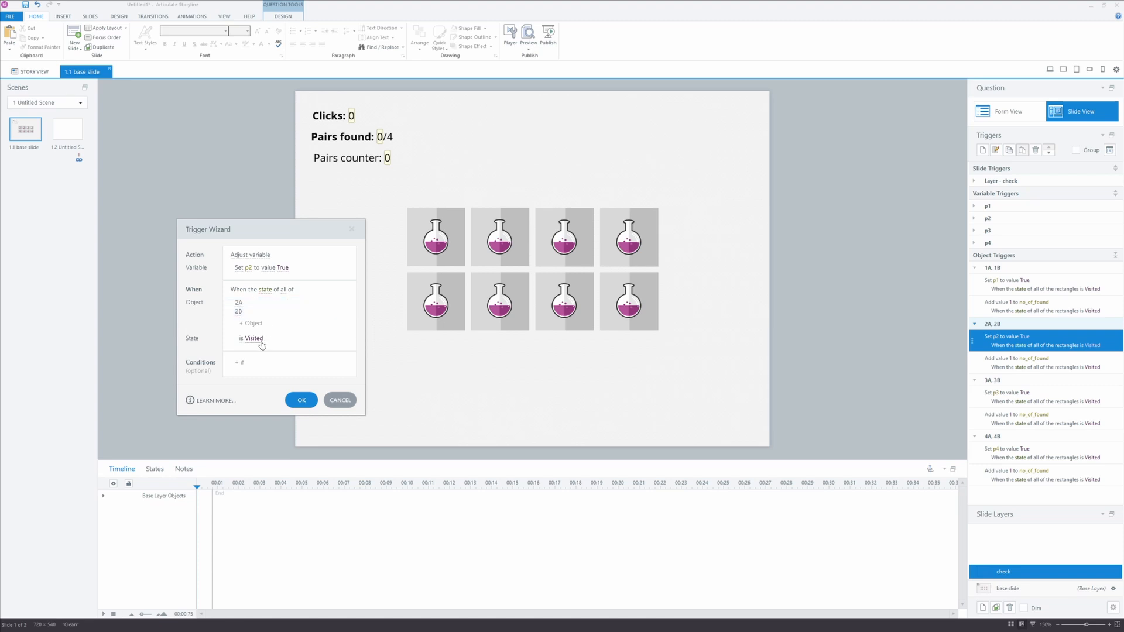
{"action": "left_click", "coordinate": [300, 400]}
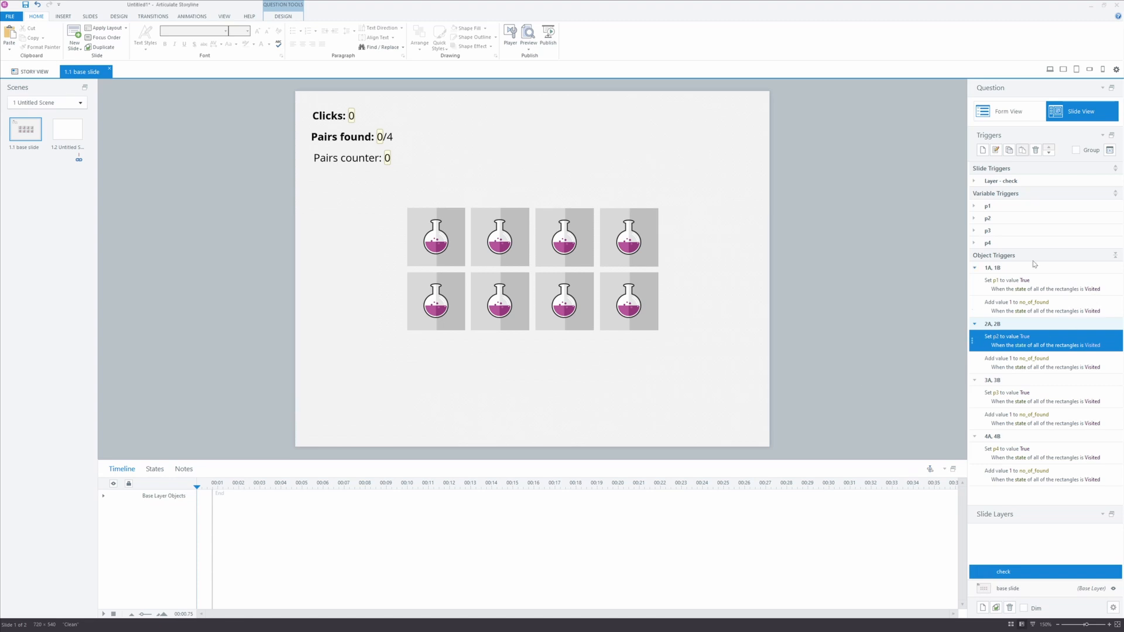
{"action": "double_click", "coordinate": [1107, 308]}
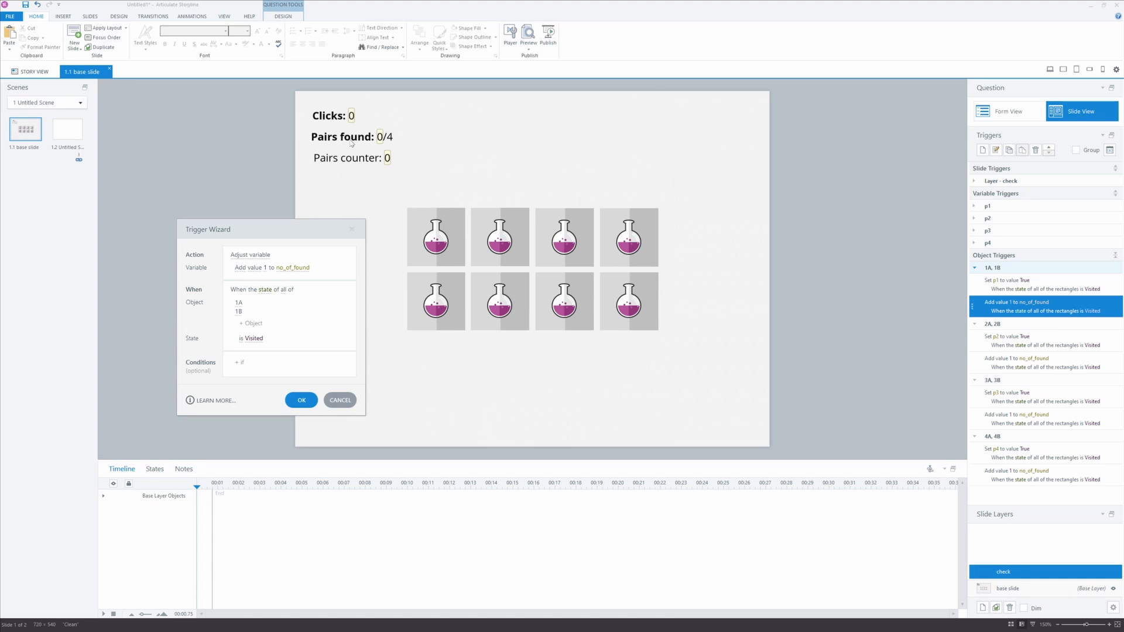
{"action": "left_click", "coordinate": [294, 400]}
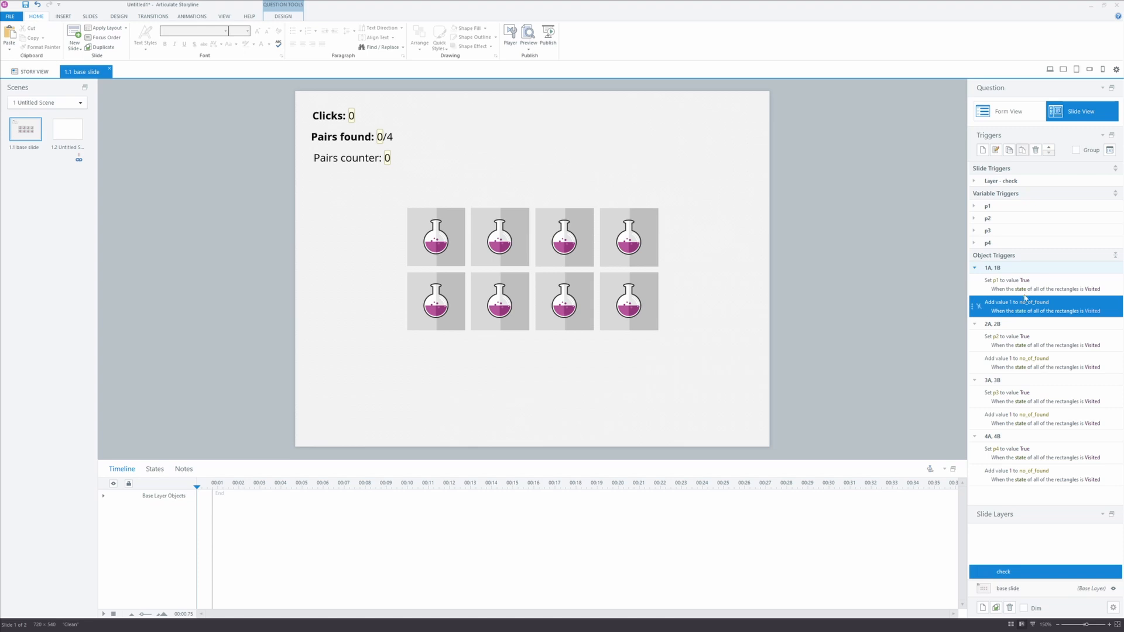
Examine the two p1 triggers that disable cards 1A and 1B, cancel without edits and collapse the p1 group.
{"action": "left_click", "coordinate": [975, 206]}
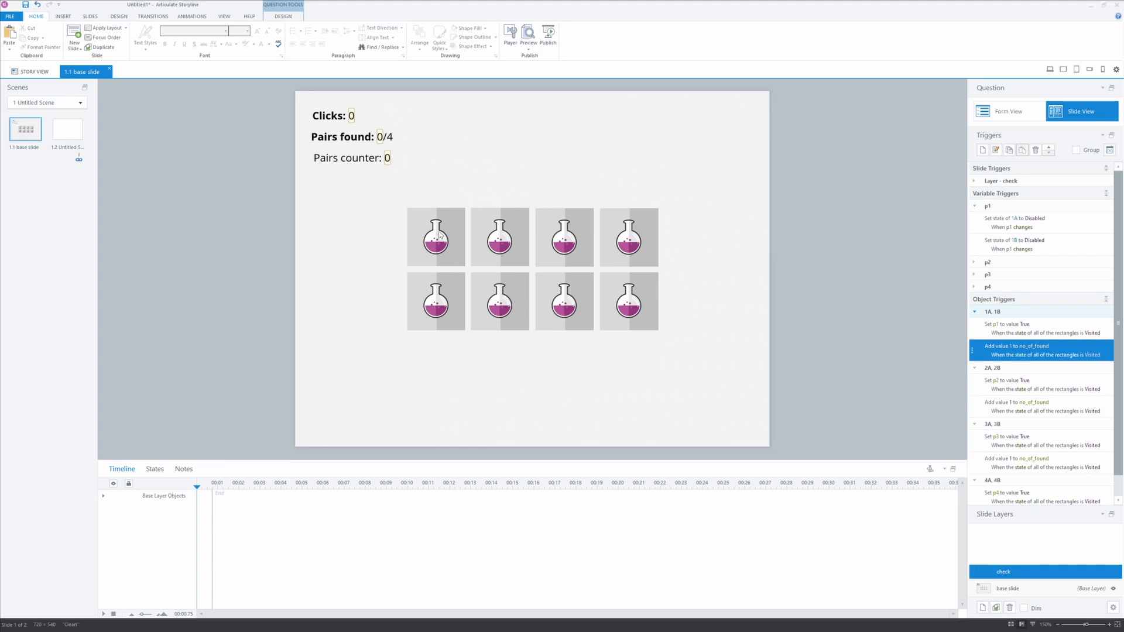
{"action": "double_click", "coordinate": [1067, 228]}
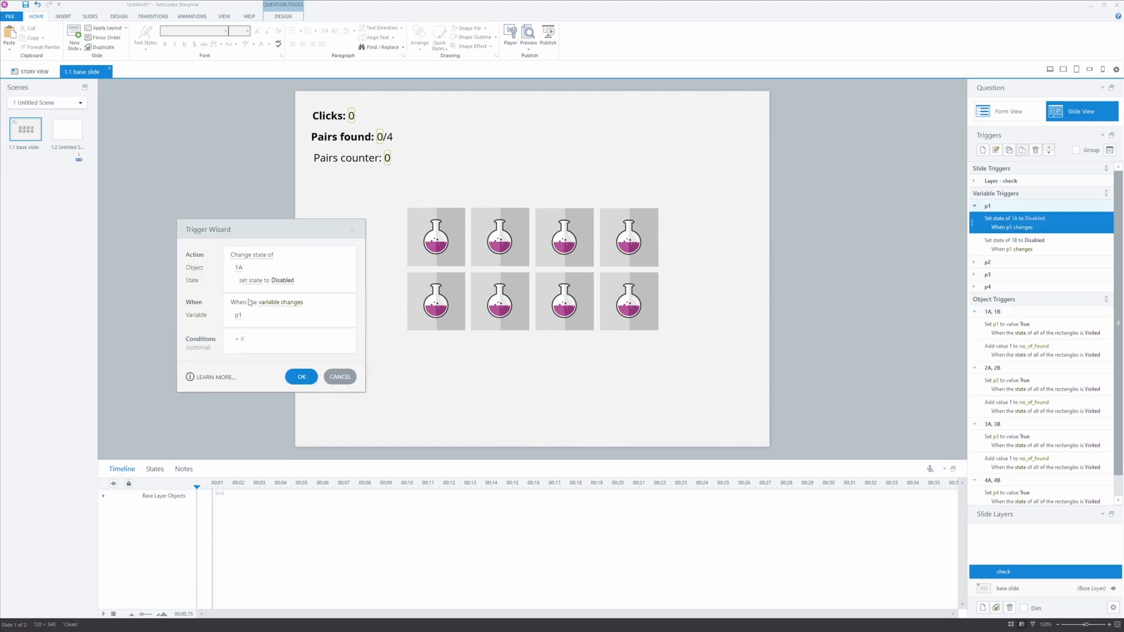
{"action": "left_click", "coordinate": [340, 377]}
{"action": "double_click", "coordinate": [1074, 250]}
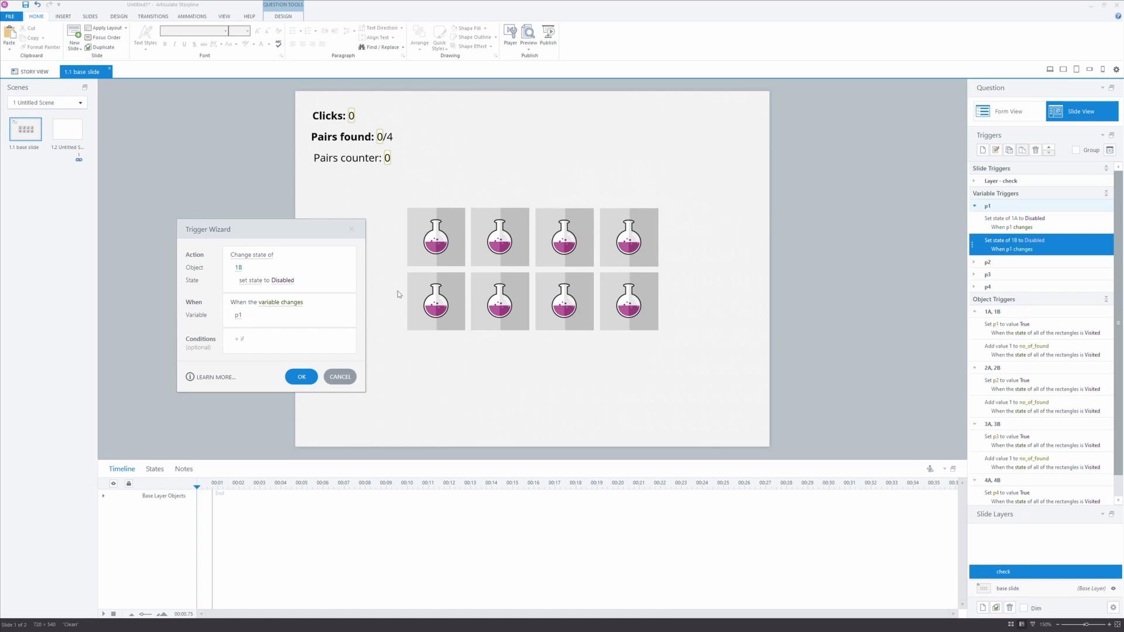
{"action": "left_click", "coordinate": [339, 376]}
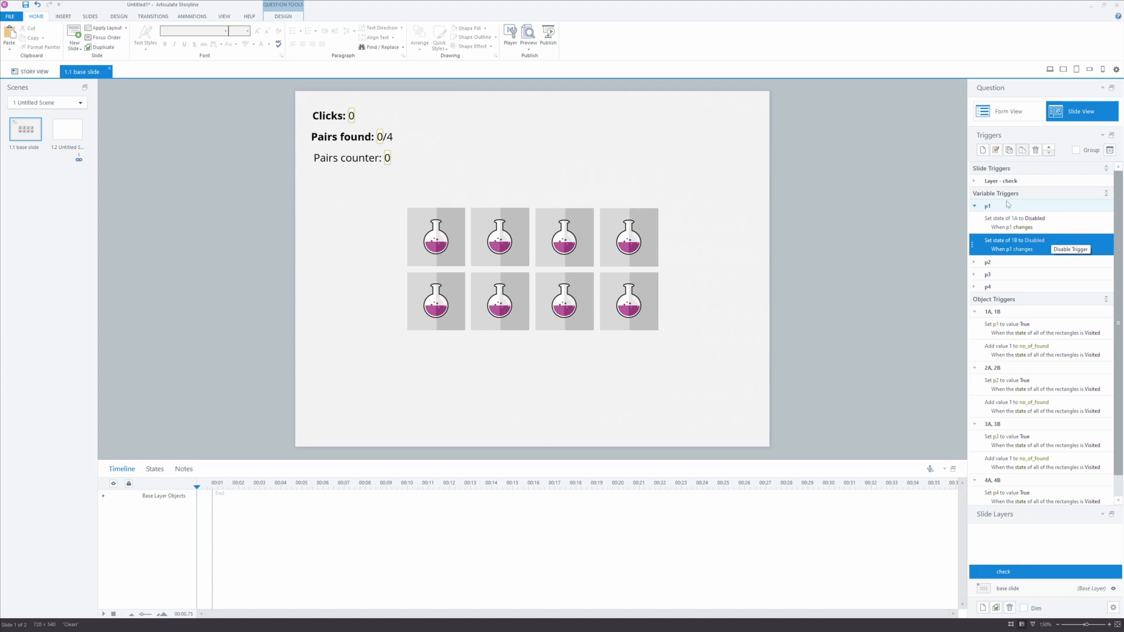
{"action": "left_click", "coordinate": [975, 206]}
Expand the check layer's slide triggers and shorten the layer's timeline to 0.50 seconds.
{"action": "left_click", "coordinate": [975, 182]}
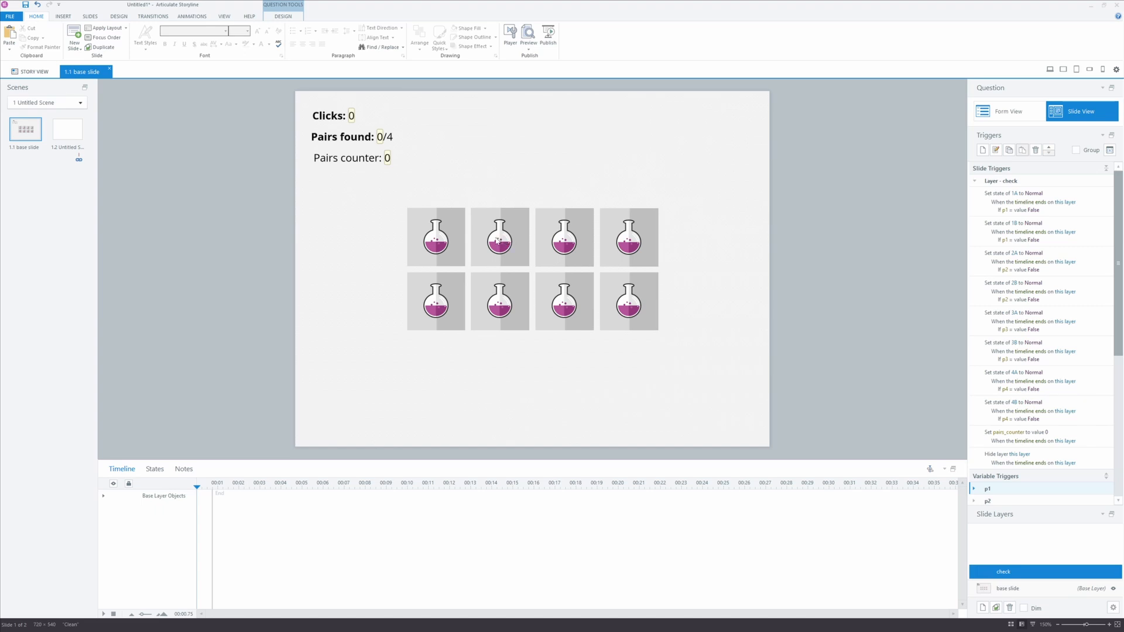
{"action": "left_click", "coordinate": [1087, 208]}
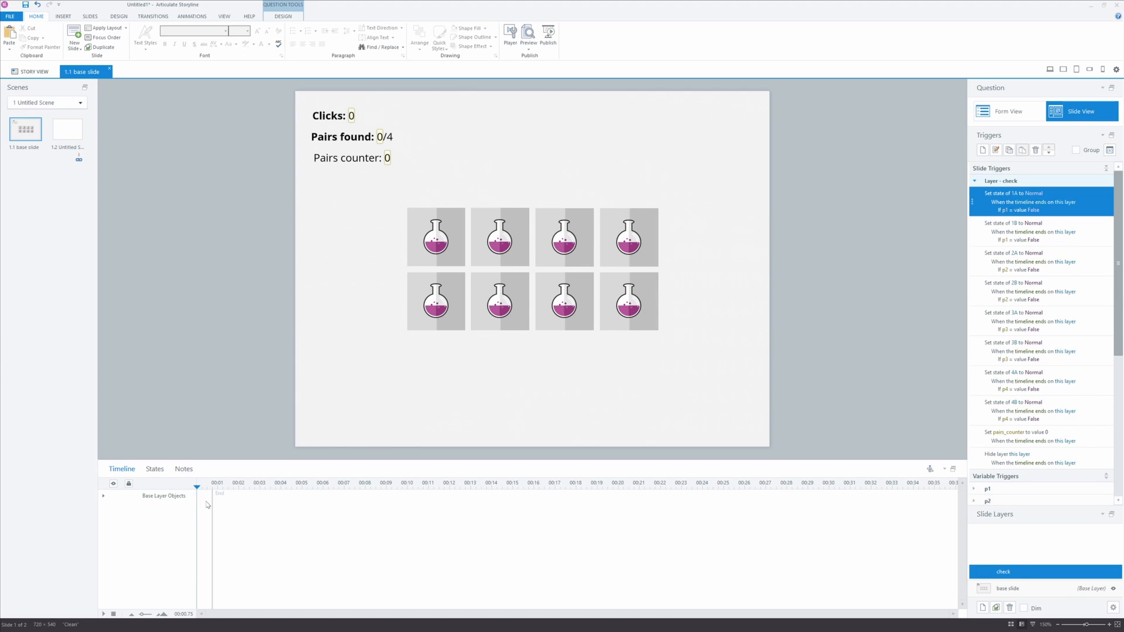
{"action": "left_click", "coordinate": [162, 615]}
{"action": "left_click", "coordinate": [162, 615]}
{"action": "left_click", "coordinate": [162, 615]}
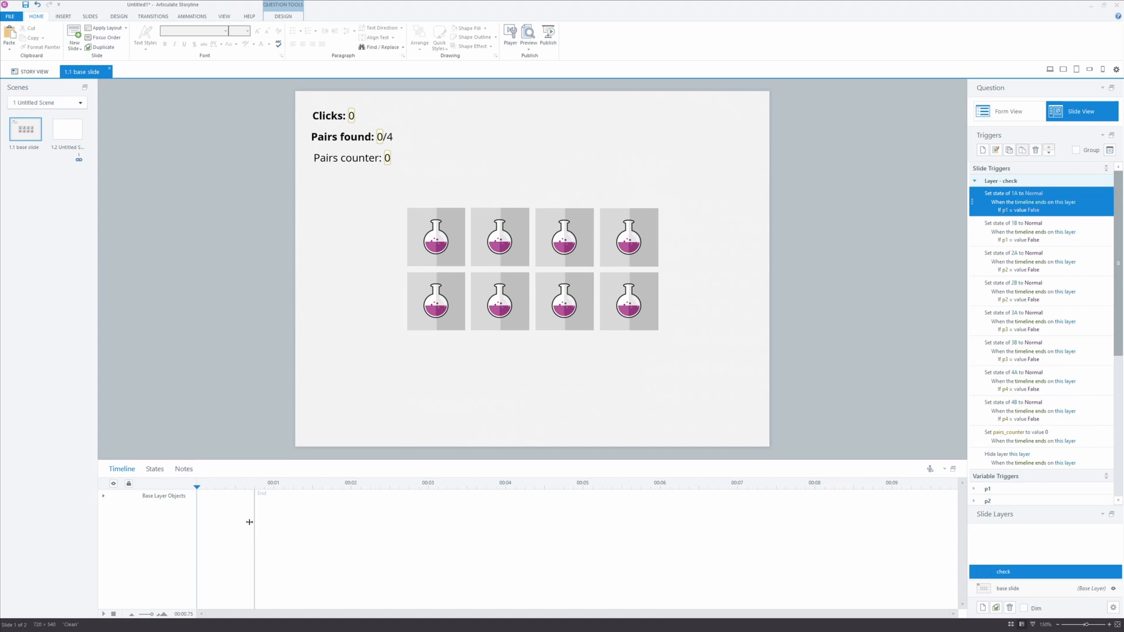
{"action": "left_click_drag", "start_coordinate": [251, 521], "coordinate": [236, 527]}
Examine the check layer's triggers that reset cards 1A and 4A to Normal, without editing them, and collapse the layer's trigger group.
{"action": "left_click", "coordinate": [1085, 234]}
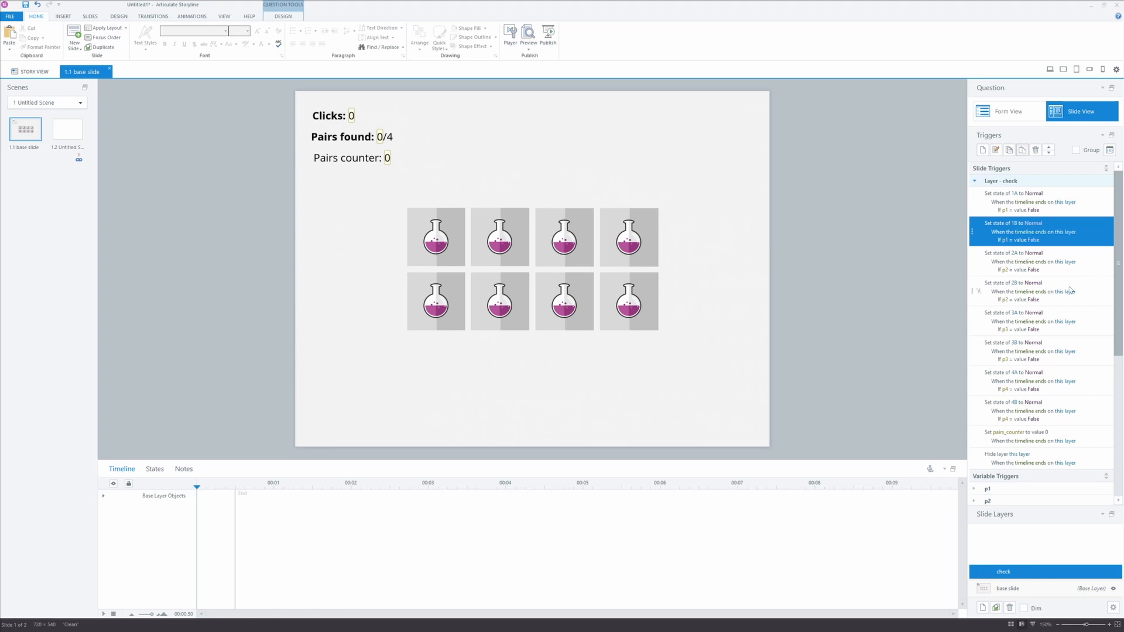
{"action": "scroll", "coordinate": [1091, 283], "scroll_direction": "down", "scroll_amount": 2}
{"action": "scroll", "coordinate": [1091, 282], "scroll_direction": "up", "scroll_amount": 2}
{"action": "double_click", "coordinate": [1067, 209]}
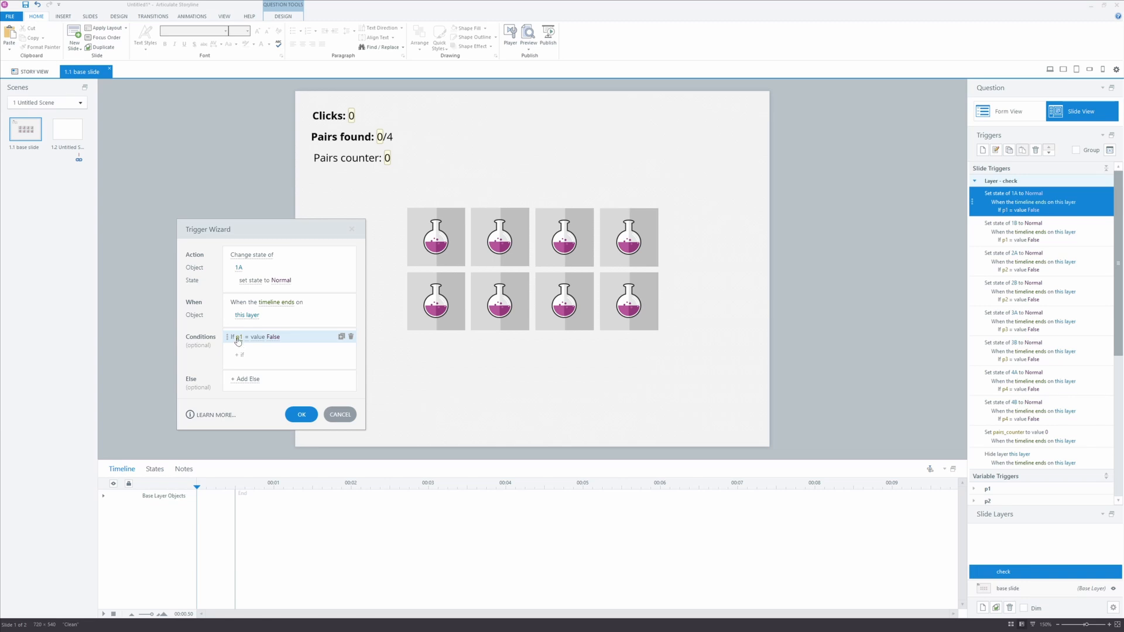
{"action": "left_click", "coordinate": [340, 415]}
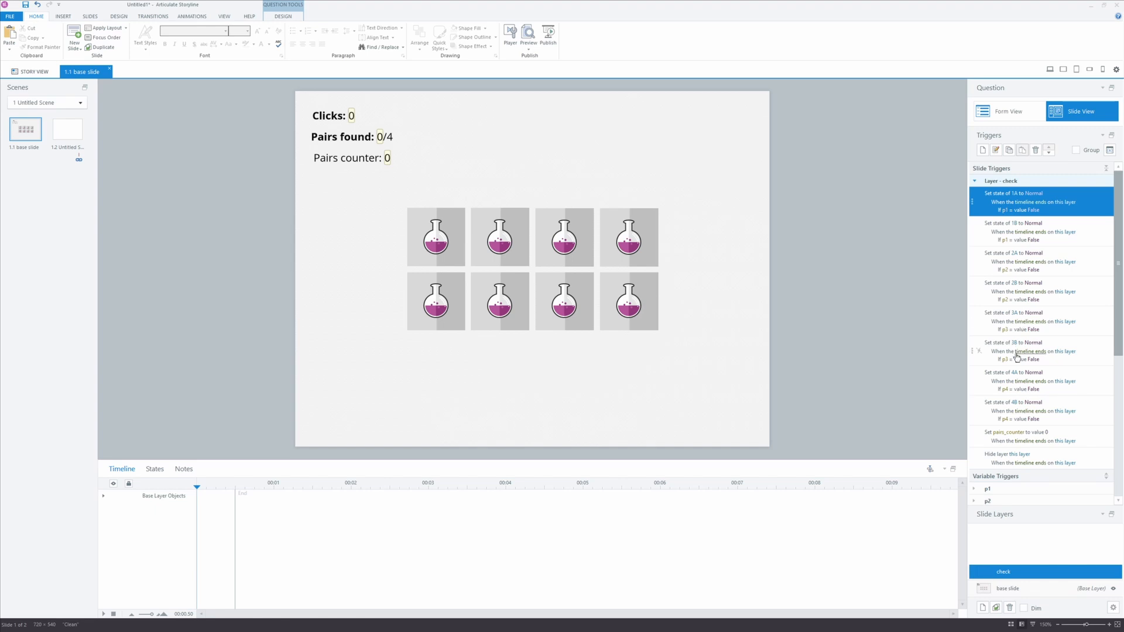
{"action": "double_click", "coordinate": [1020, 381]}
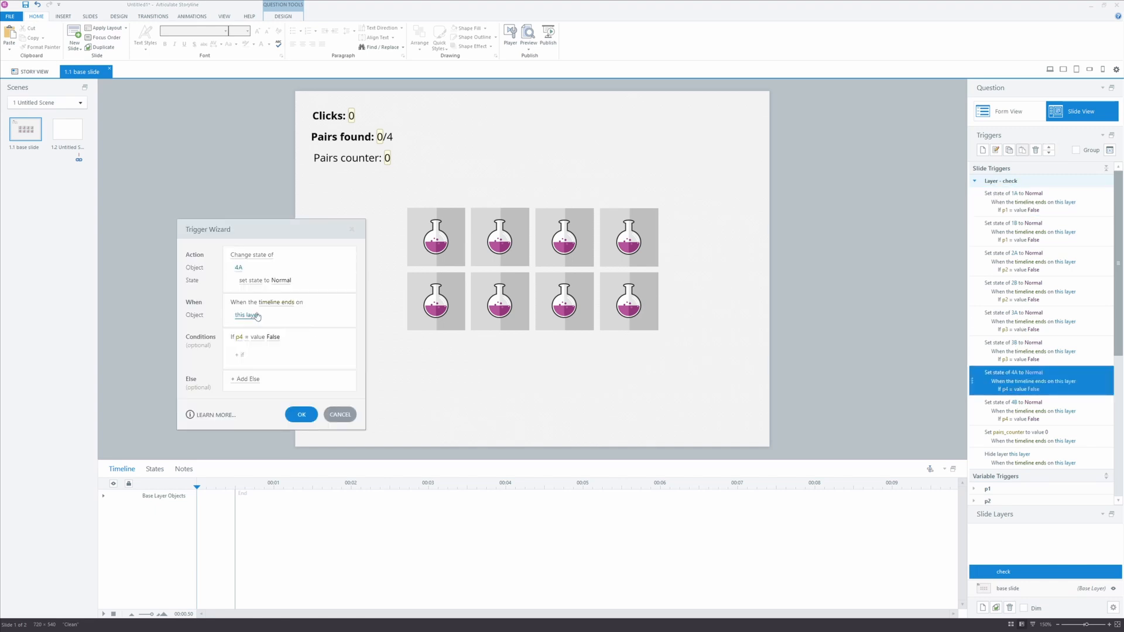
{"action": "left_click", "coordinate": [331, 413]}
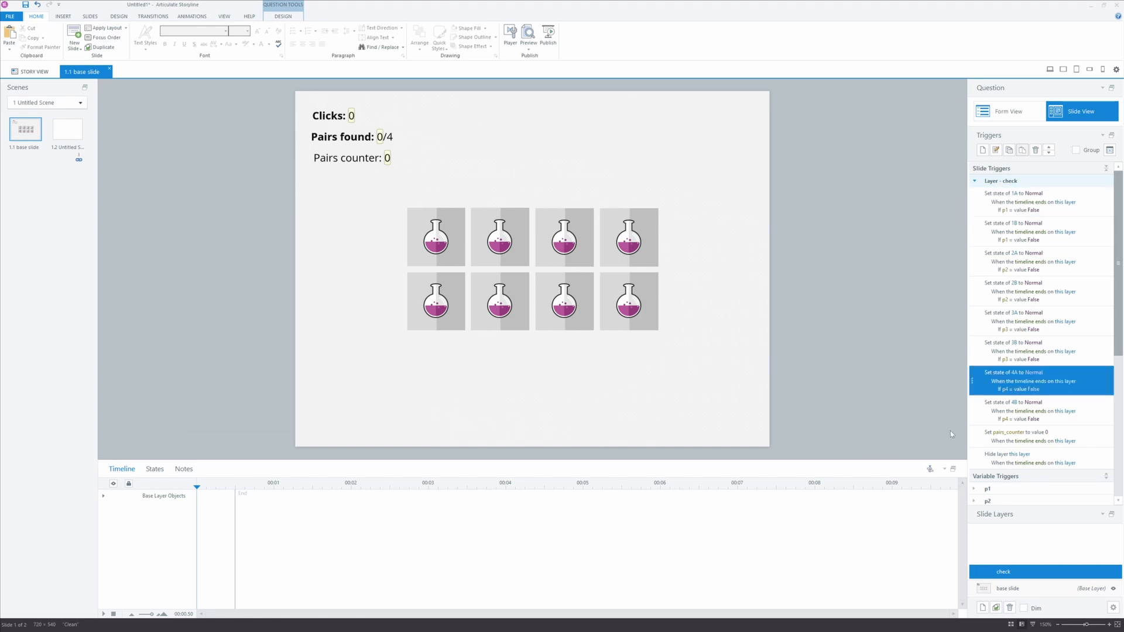
{"action": "scroll", "coordinate": [1021, 322], "scroll_direction": "down", "scroll_amount": 3}
{"action": "scroll", "coordinate": [1021, 322], "scroll_direction": "up", "scroll_amount": 3}
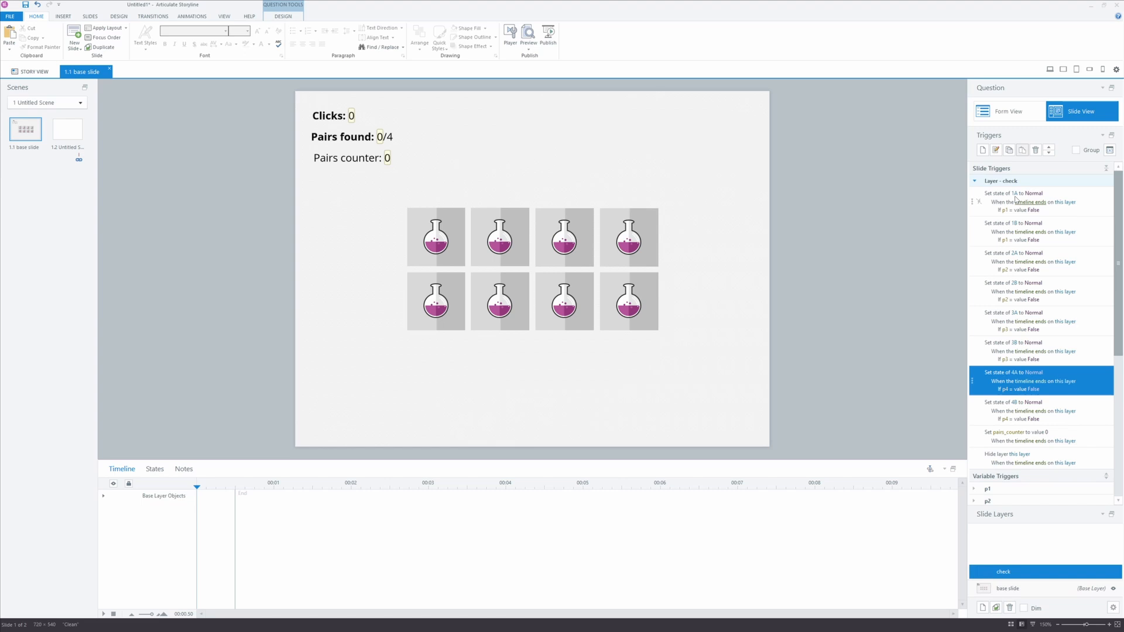
{"action": "left_click", "coordinate": [976, 182]}
Duplicate cards 4A and 4B on the base slide and place the copies as a new column left of the grid.
{"action": "left_click", "coordinate": [1008, 588]}
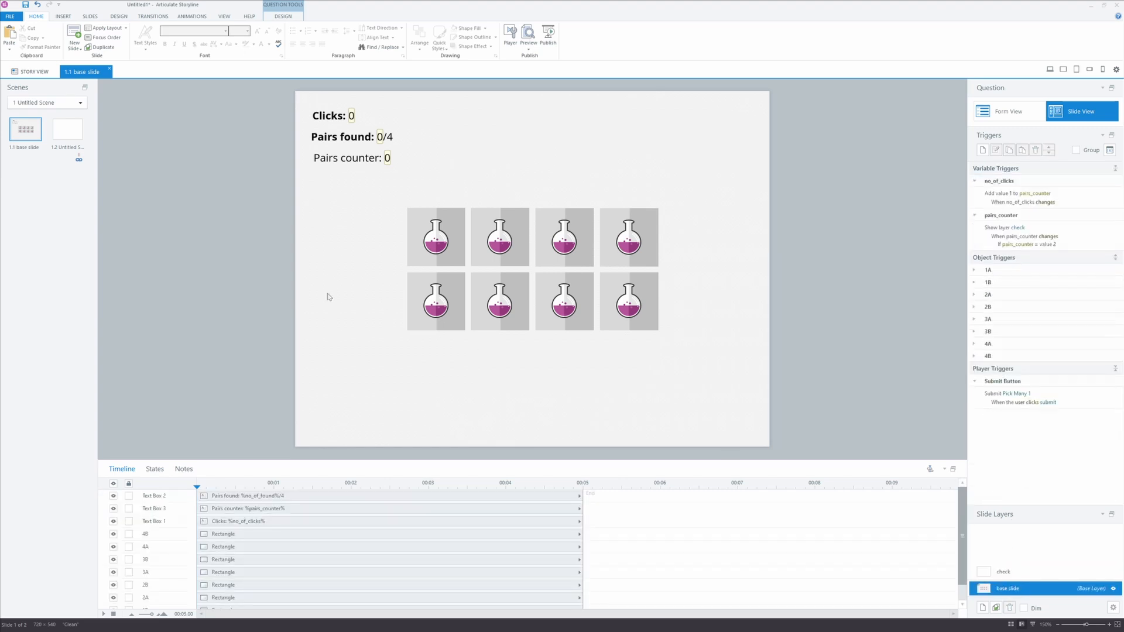
{"action": "left_click_drag", "start_coordinate": [357, 192], "coordinate": [495, 388]}
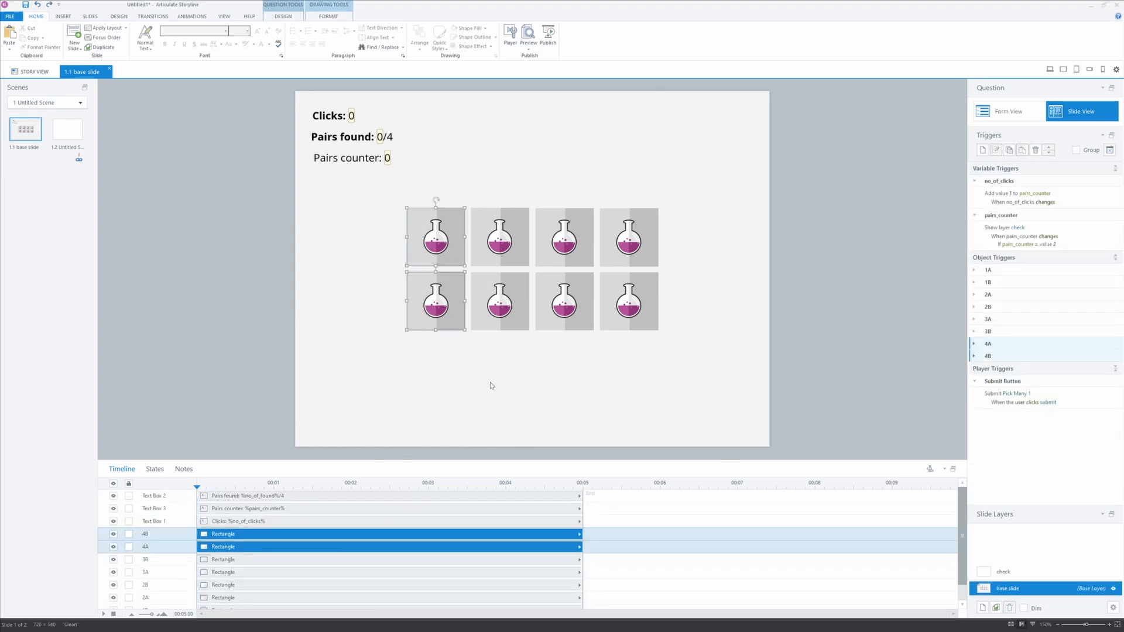
{"action": "key", "text": "ctrl+d"}
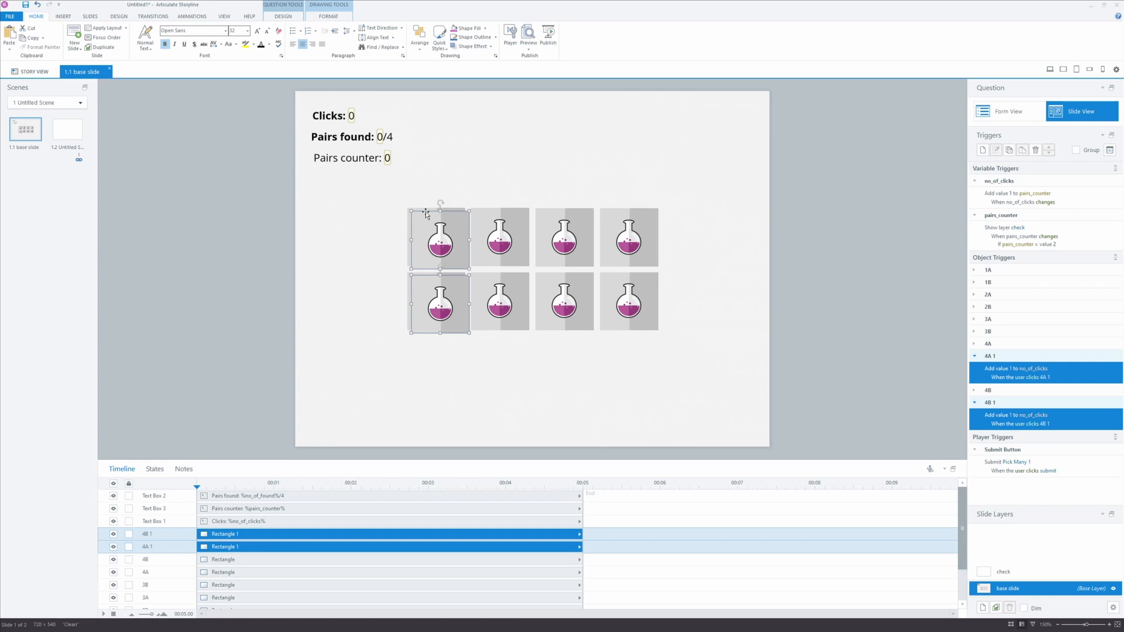
{"action": "left_click_drag", "start_coordinate": [425, 214], "coordinate": [359, 212]}
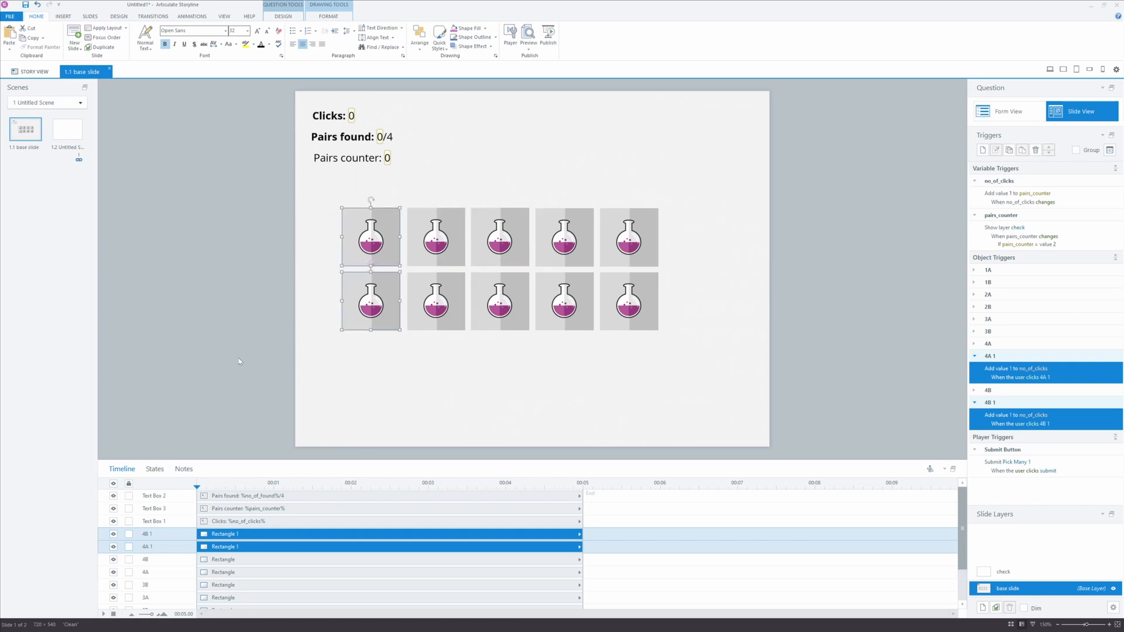
{"action": "left_click", "coordinate": [264, 343]}
Rename the two duplicated cards, the upper one as 5B and the lower one as 5A.
{"action": "left_click", "coordinate": [344, 226]}
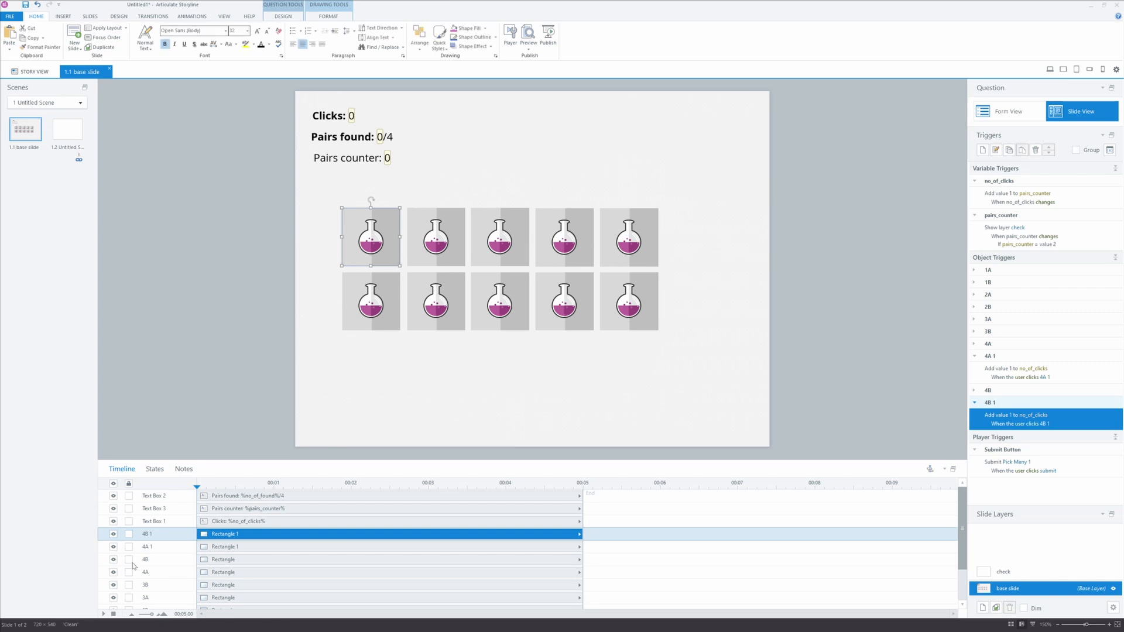
{"action": "double_click", "coordinate": [147, 534]}
{"action": "left_click", "coordinate": [146, 534]}
{"action": "key", "text": "BackSpace"}
{"action": "type", "text": "5"}
{"action": "left_click", "coordinate": [154, 534]}
{"action": "key", "text": "BackSpace"}
{"action": "key", "text": "BackSpace"}
{"action": "double_click", "coordinate": [148, 547]}
{"action": "left_click", "coordinate": [146, 547]}
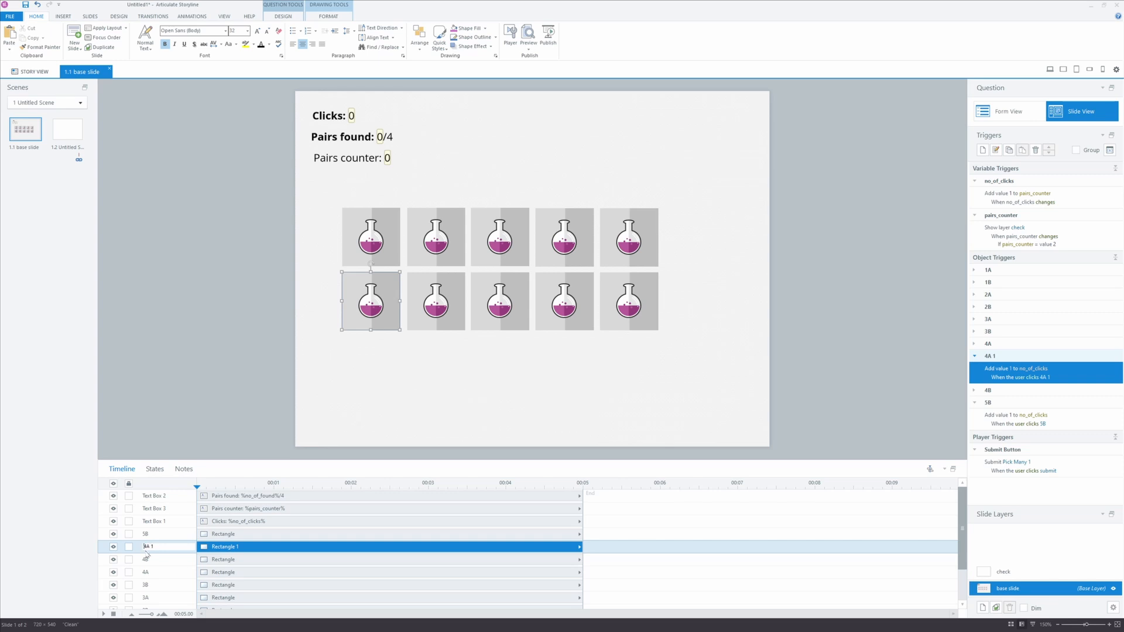
{"action": "key", "text": "BackSpace"}
{"action": "key", "text": "Return"}
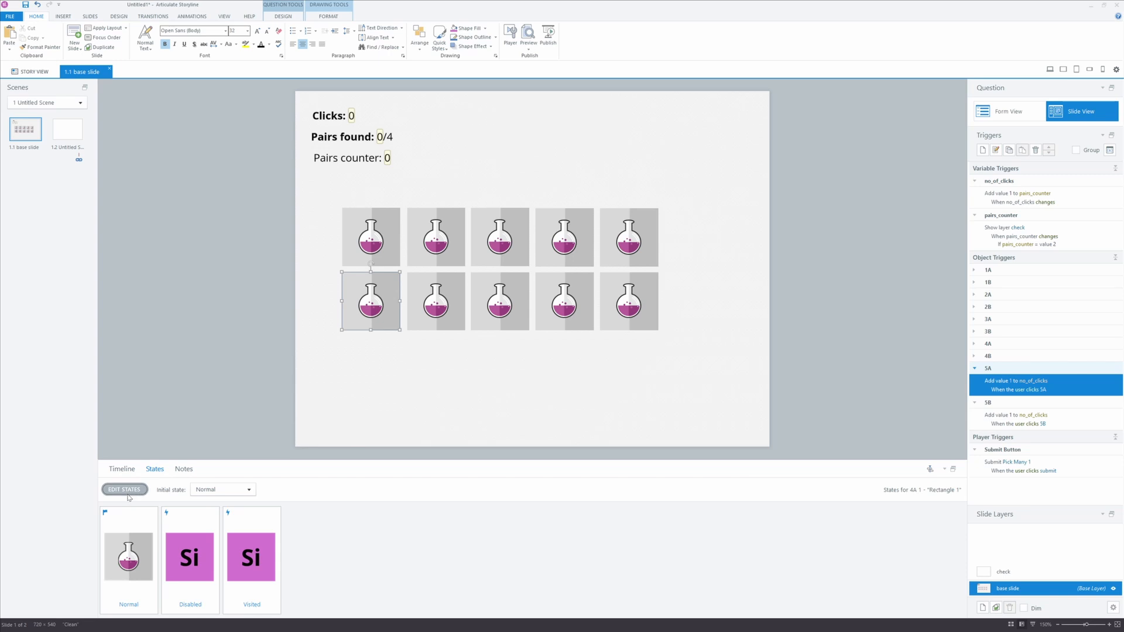
Change the text in card 5A's Disabled and Visited states to "O" and finish editing the states.
{"action": "left_click", "coordinate": [128, 493]}
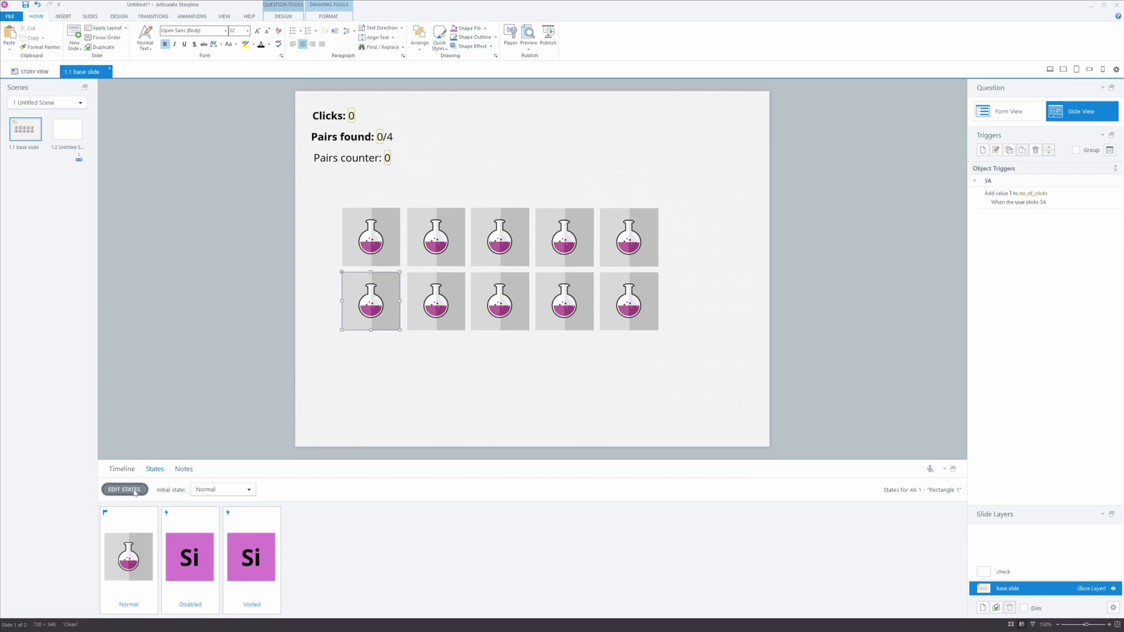
{"action": "left_click", "coordinate": [195, 555]}
{"action": "left_click_drag", "start_coordinate": [384, 307], "coordinate": [356, 296]}
{"action": "type", "text": "O"}
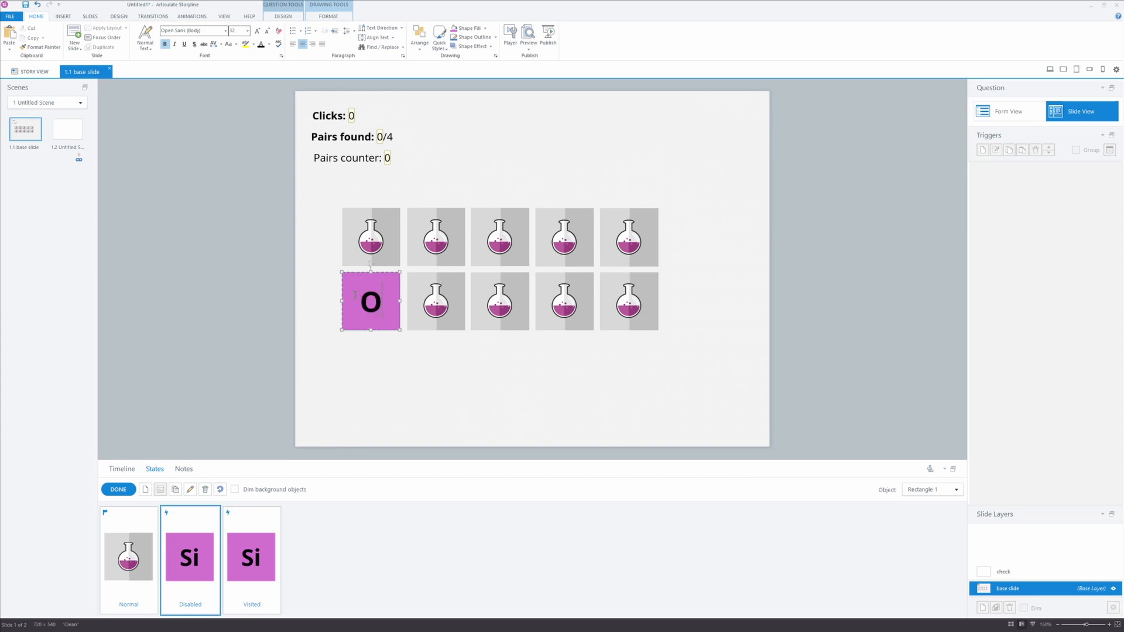
{"action": "left_click", "coordinate": [253, 556]}
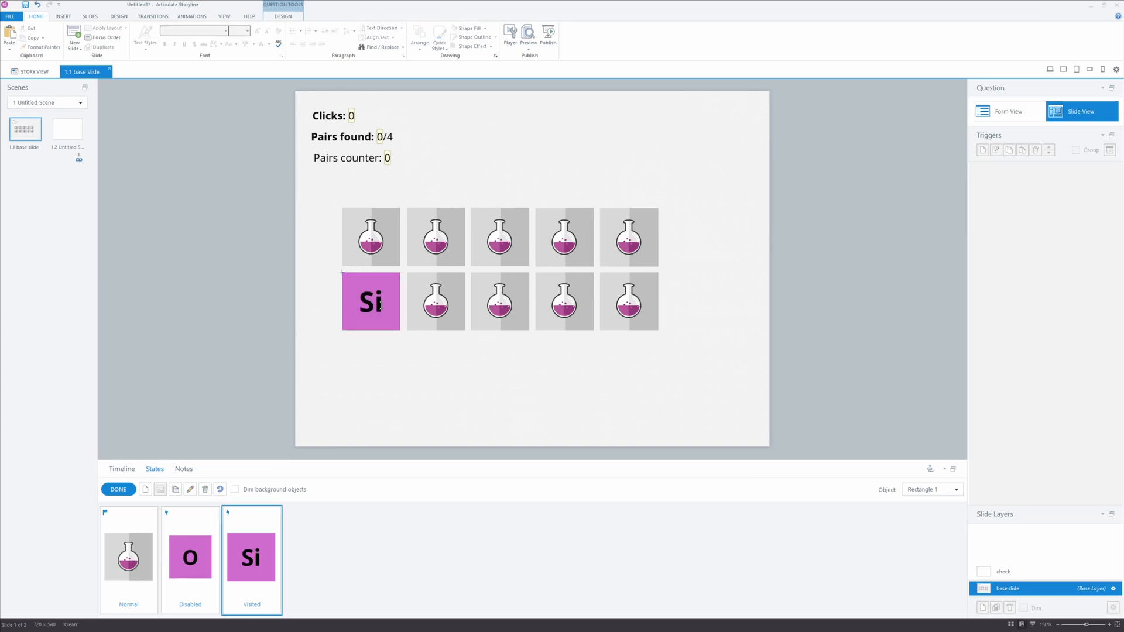
{"action": "double_click", "coordinate": [369, 302]}
{"action": "type", "text": "O"}
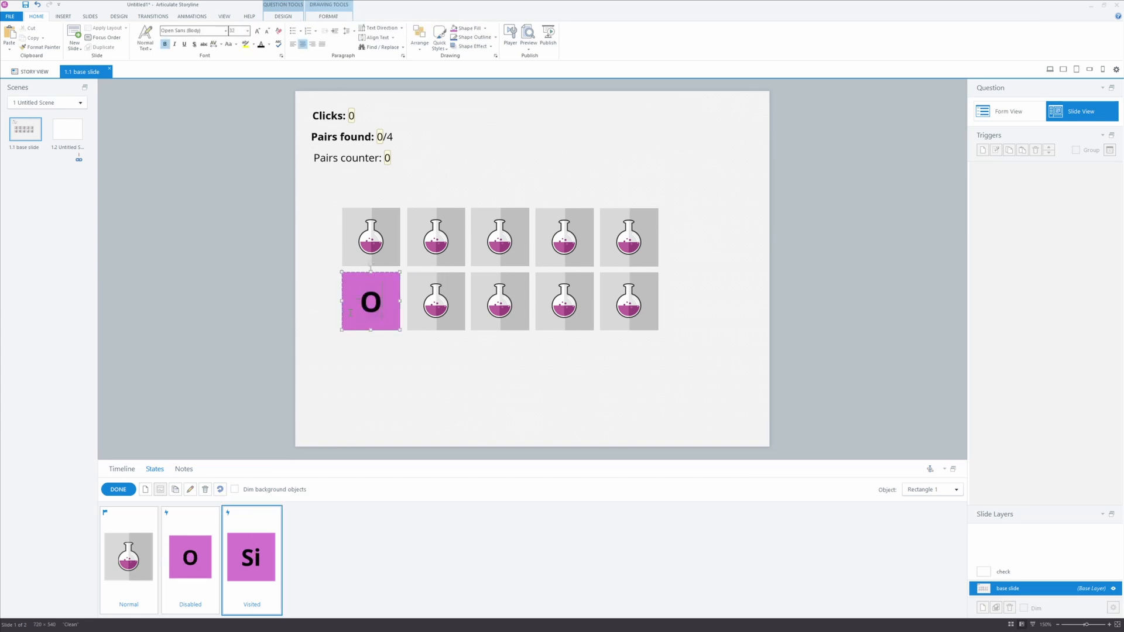
{"action": "left_click", "coordinate": [118, 489]}
Change the text in card 5B's Disabled and Visited states to "tlen" and finish editing the states.
{"action": "left_click", "coordinate": [121, 469]}
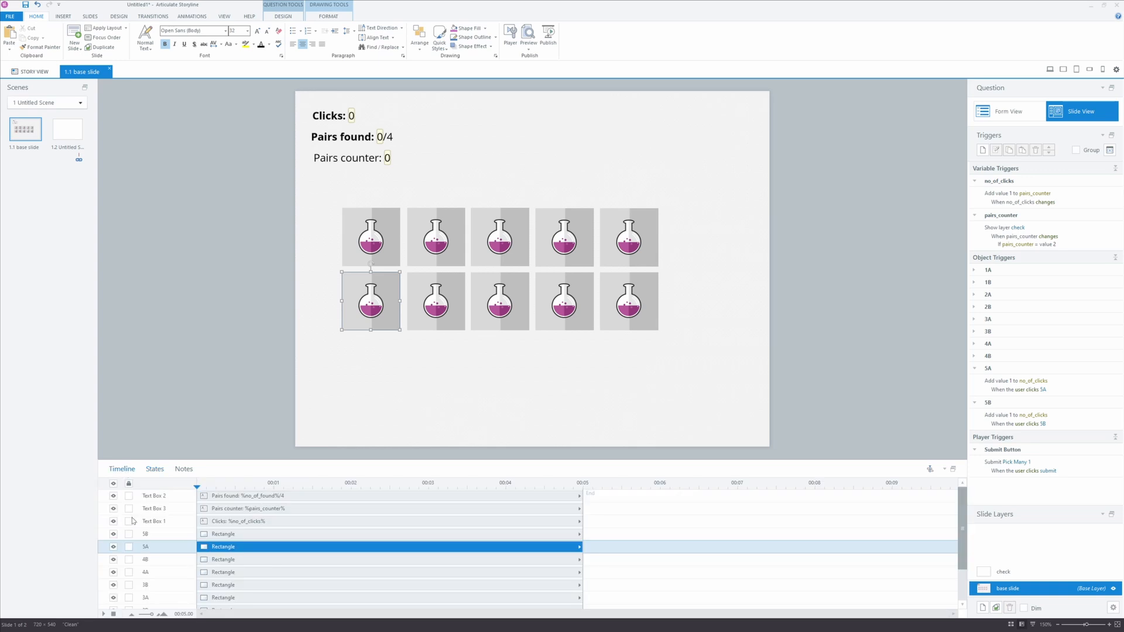
{"action": "left_click", "coordinate": [213, 534]}
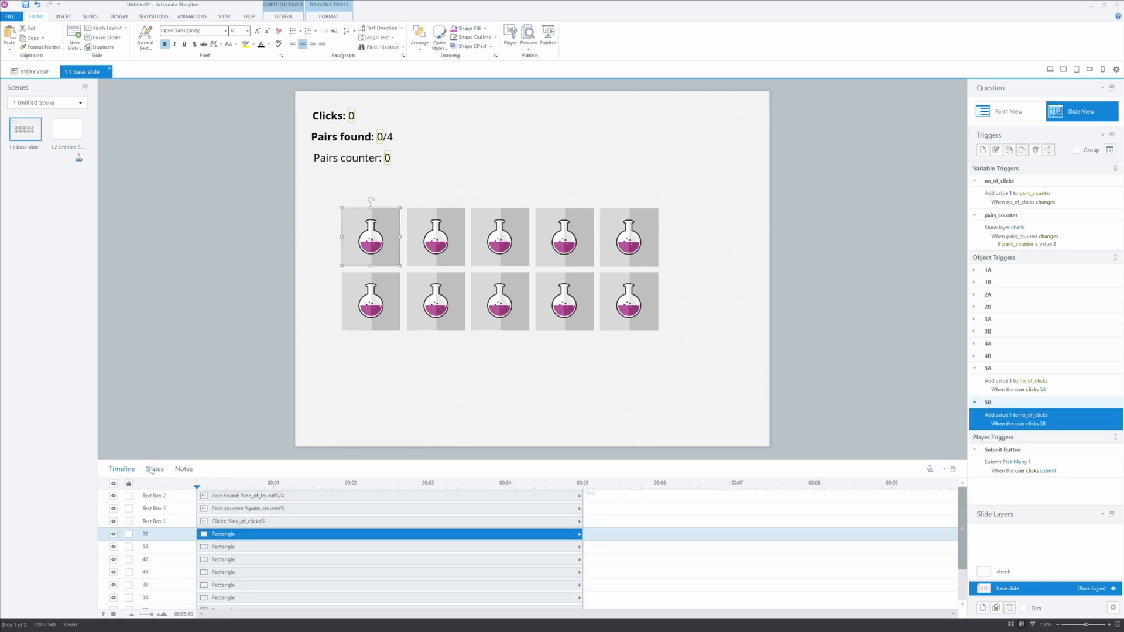
{"action": "left_click", "coordinate": [151, 470]}
{"action": "left_click", "coordinate": [118, 490]}
{"action": "left_click", "coordinate": [191, 556]}
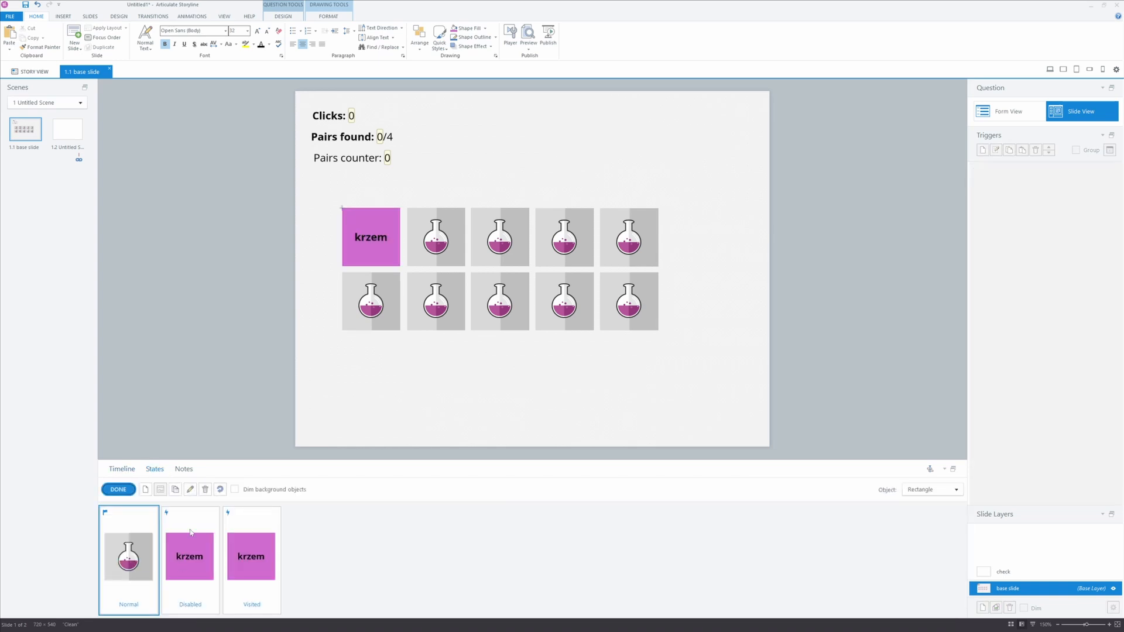
{"action": "double_click", "coordinate": [357, 239]}
{"action": "type", "text": "t"}
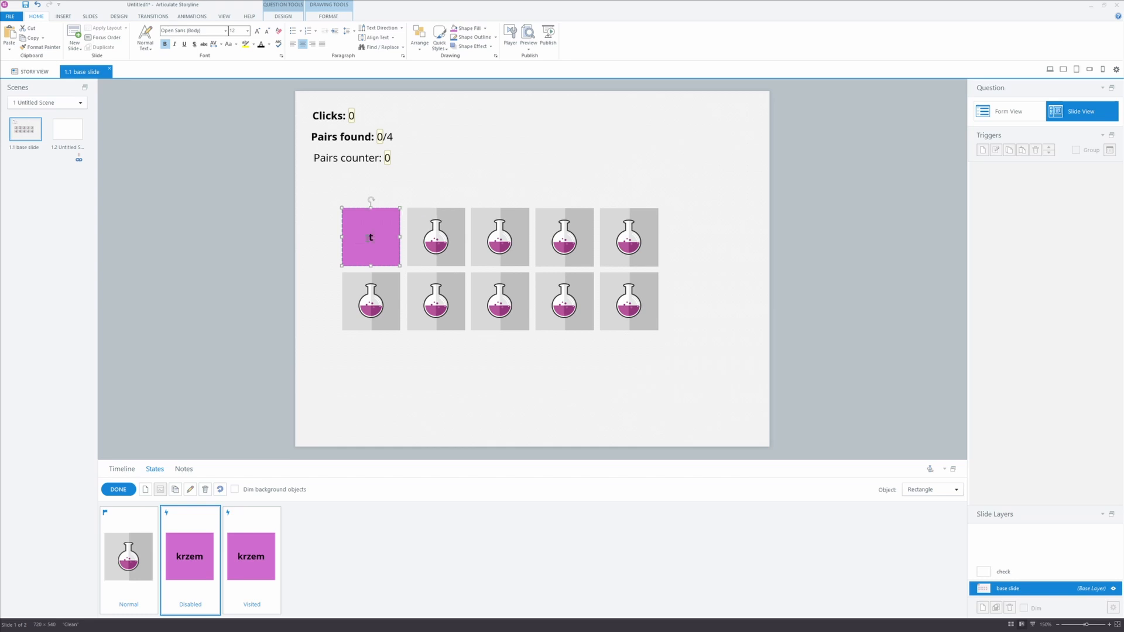
{"action": "type", "text": "len"}
{"action": "left_click", "coordinate": [253, 543]}
{"action": "double_click", "coordinate": [366, 237]}
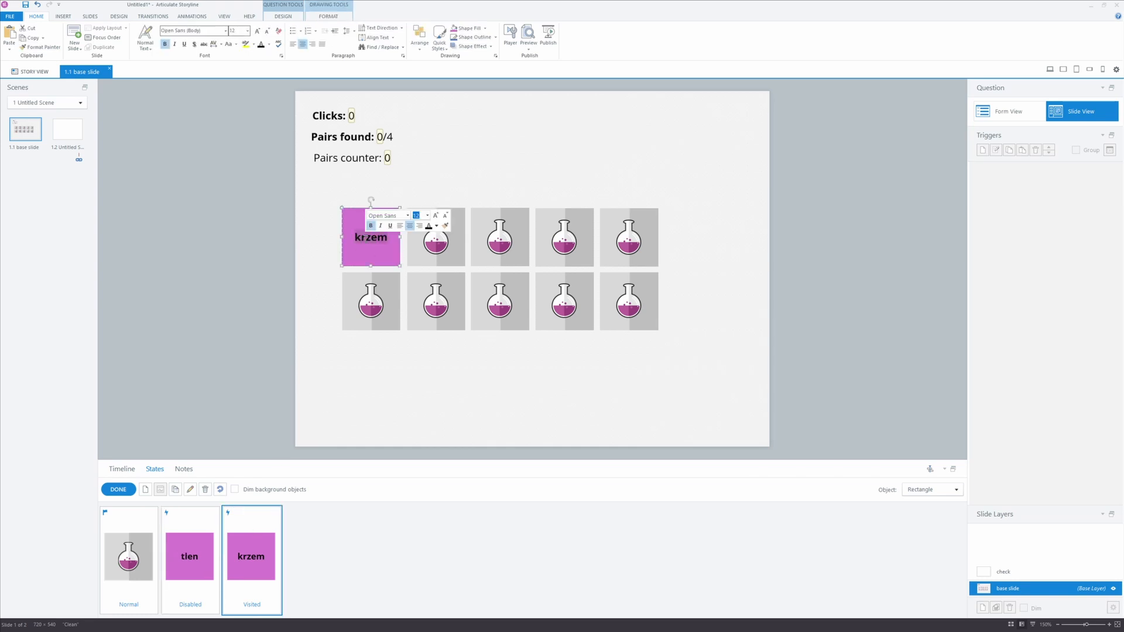
{"action": "type", "text": "tlen"}
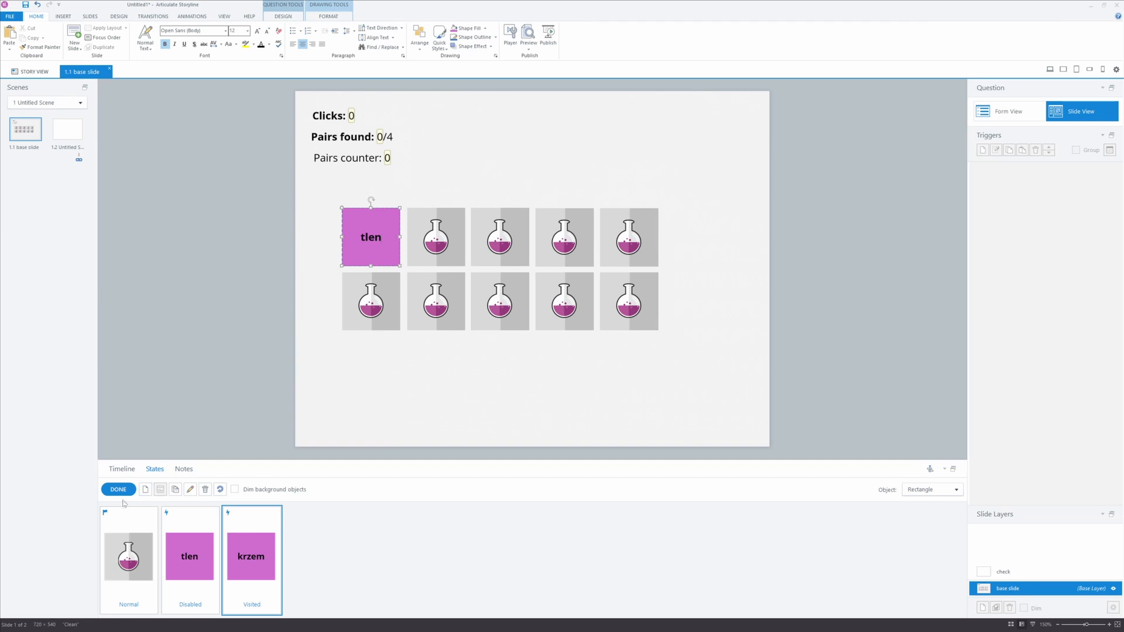
{"action": "left_click", "coordinate": [118, 490]}
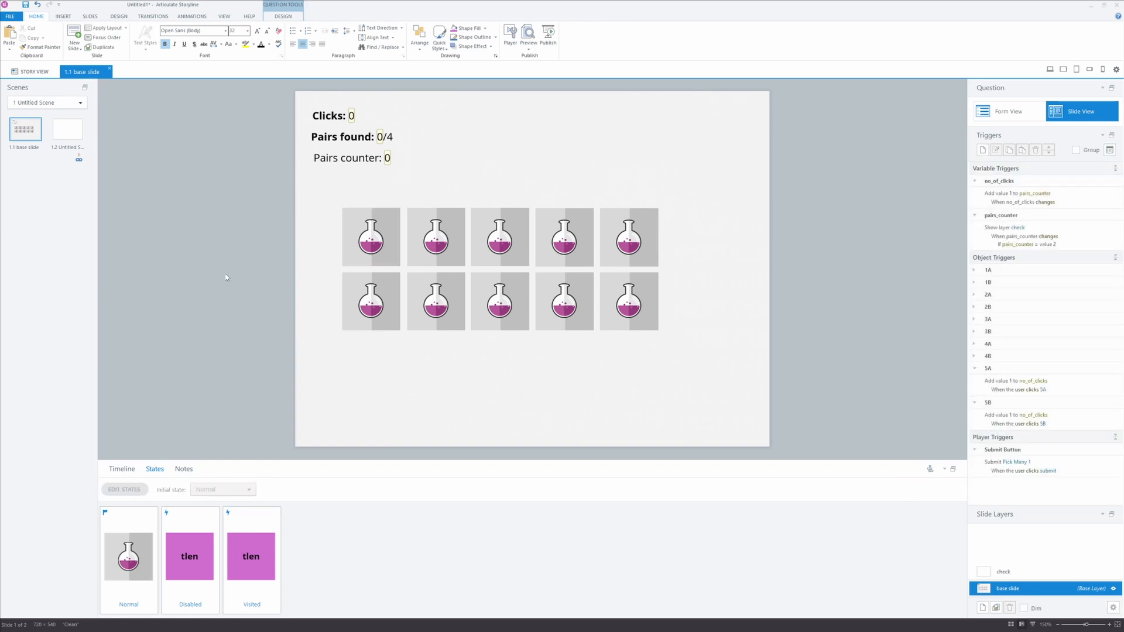
Review the states and click-counting triggers of cards 5A and 5B, and collapse both cards' trigger groups.
{"action": "left_click", "coordinate": [365, 225]}
{"action": "left_click", "coordinate": [369, 305]}
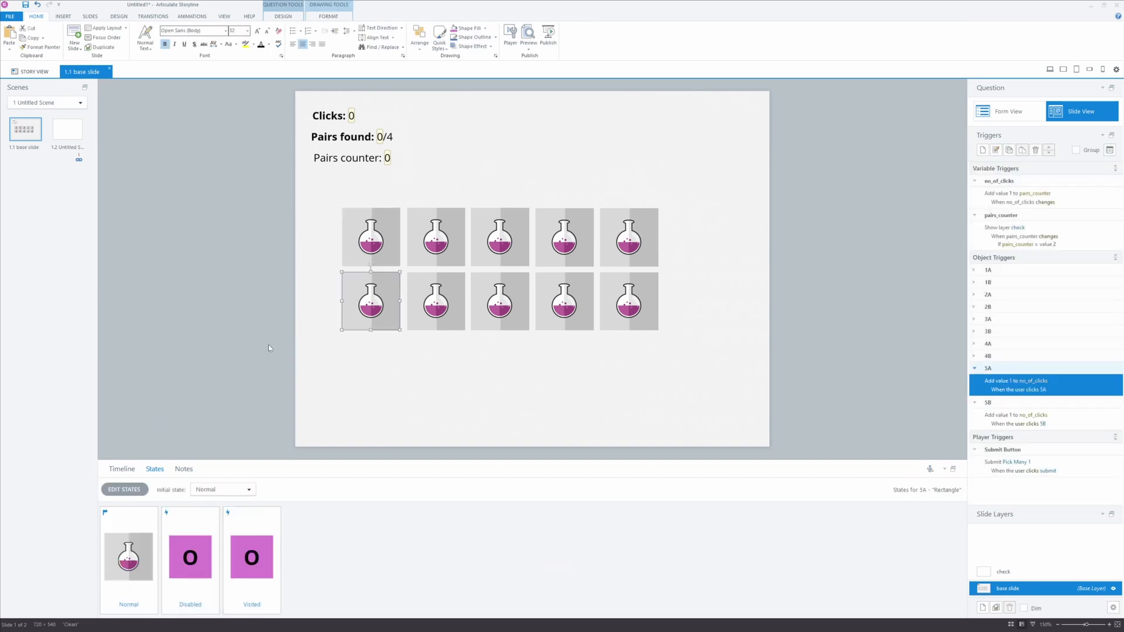
{"action": "left_click", "coordinate": [121, 470]}
{"action": "left_click", "coordinate": [366, 218]}
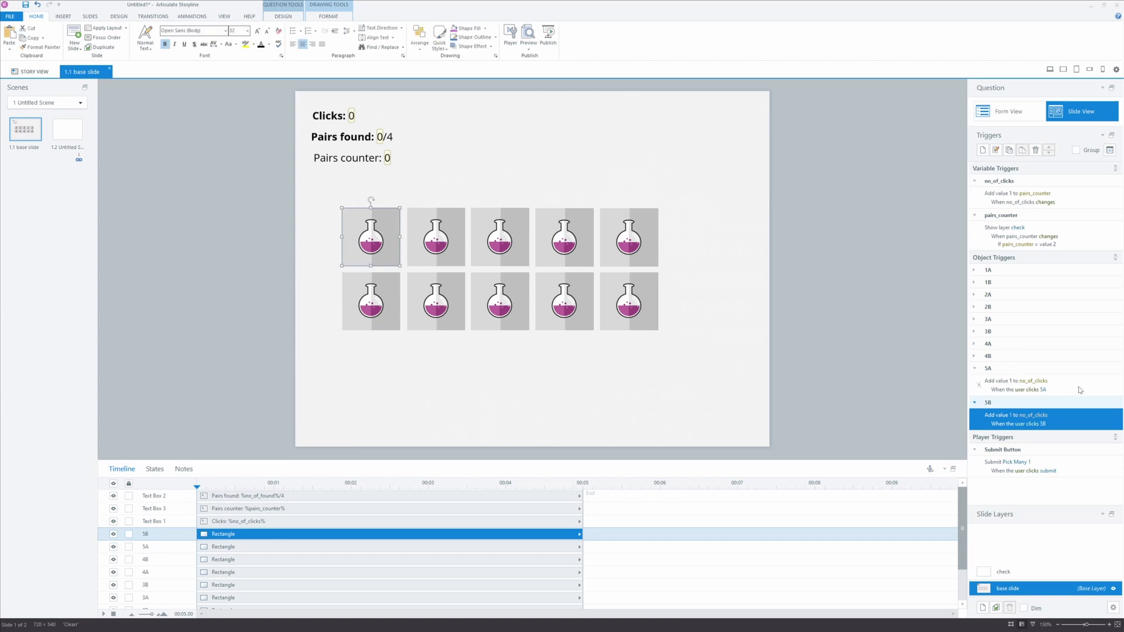
{"action": "left_click", "coordinate": [1007, 385]}
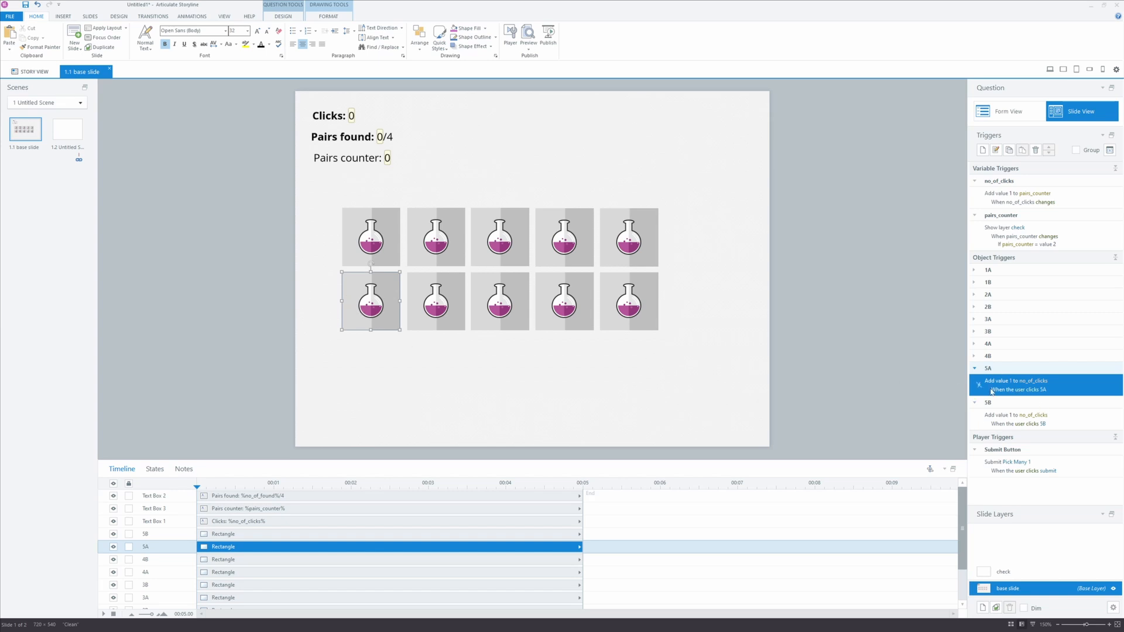
{"action": "left_click", "coordinate": [976, 369]}
{"action": "left_click", "coordinate": [976, 381]}
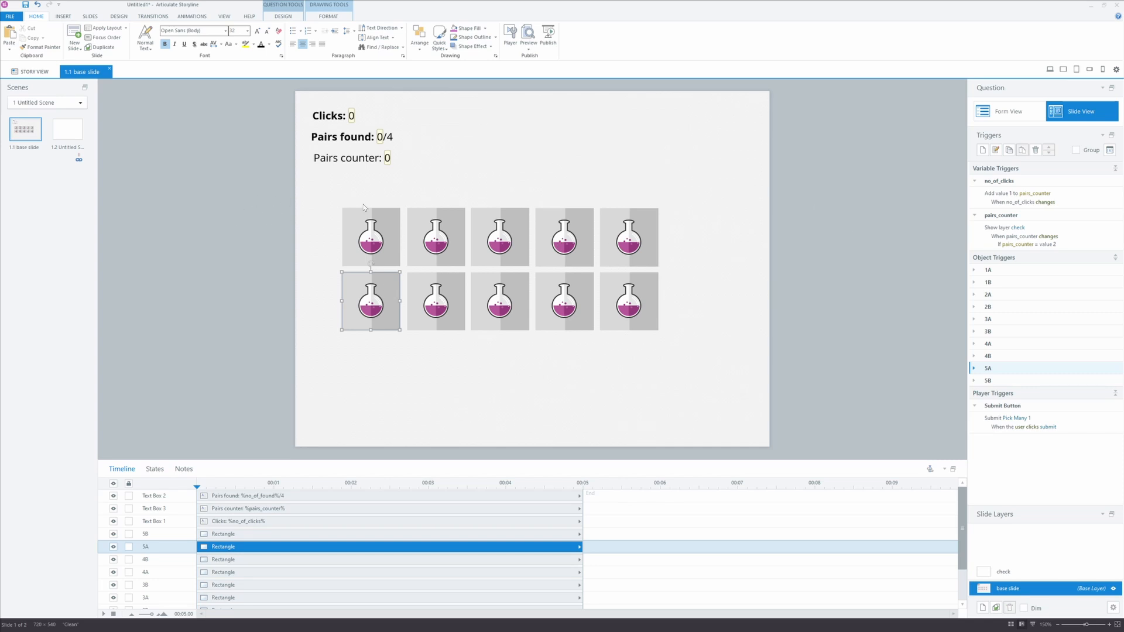
Duplicate the True/False variable p4, name the copy p5 and save the project variables.
{"action": "left_click", "coordinate": [1110, 150]}
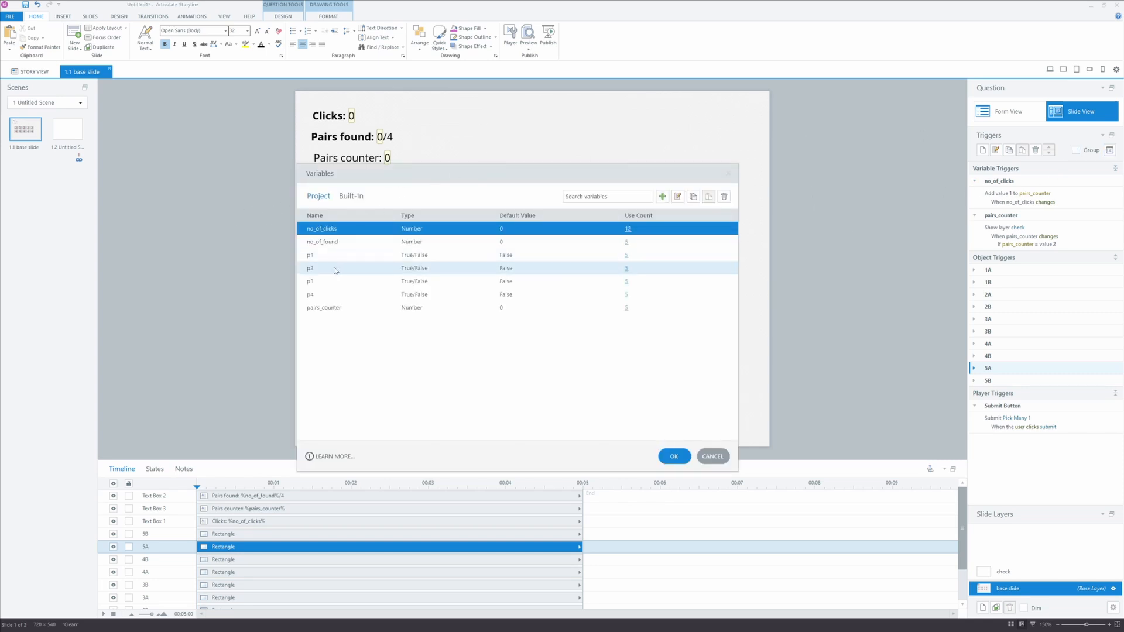
{"action": "left_click", "coordinate": [320, 297]}
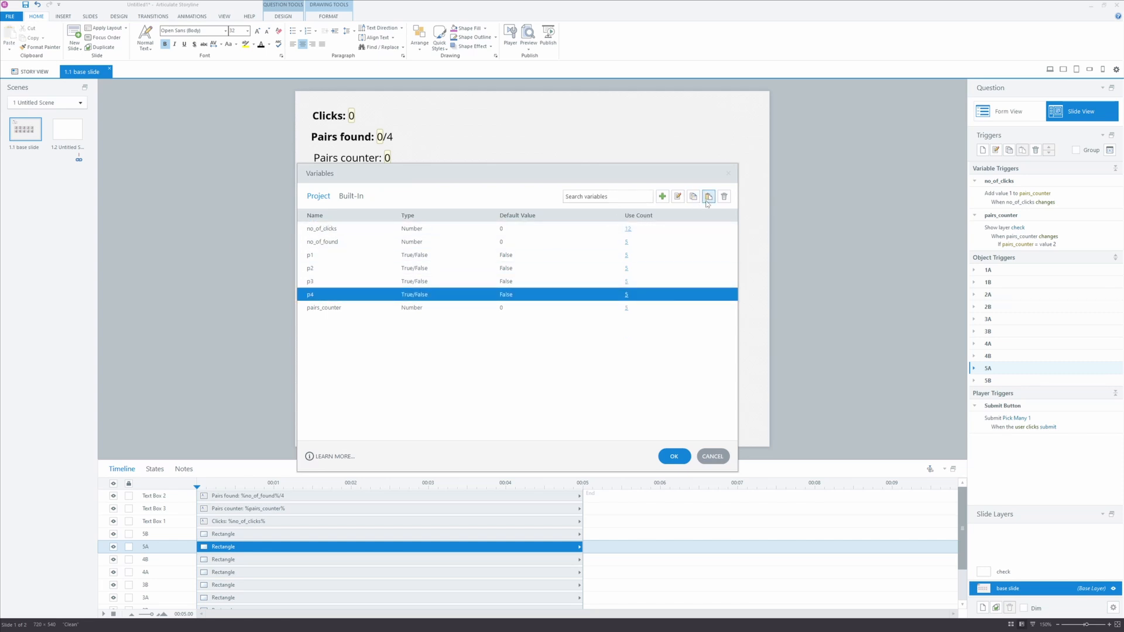
{"action": "left_click", "coordinate": [708, 198]}
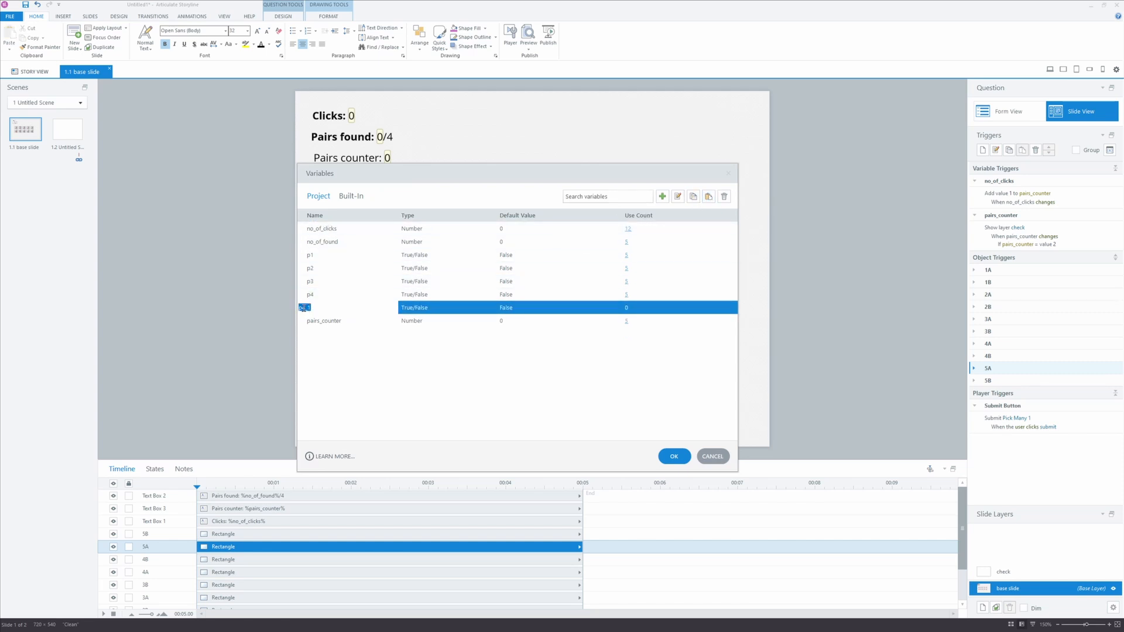
{"action": "left_click_drag", "start_coordinate": [302, 309], "coordinate": [341, 306]}
{"action": "type", "text": "5"}
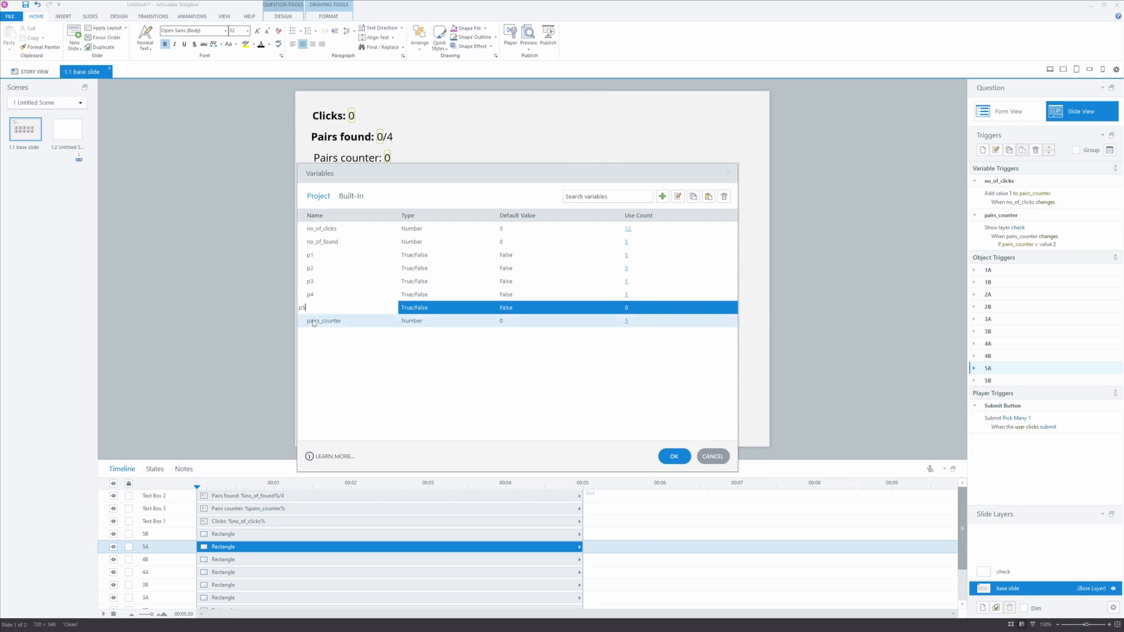
{"action": "left_click", "coordinate": [316, 295]}
{"action": "left_click", "coordinate": [676, 457]}
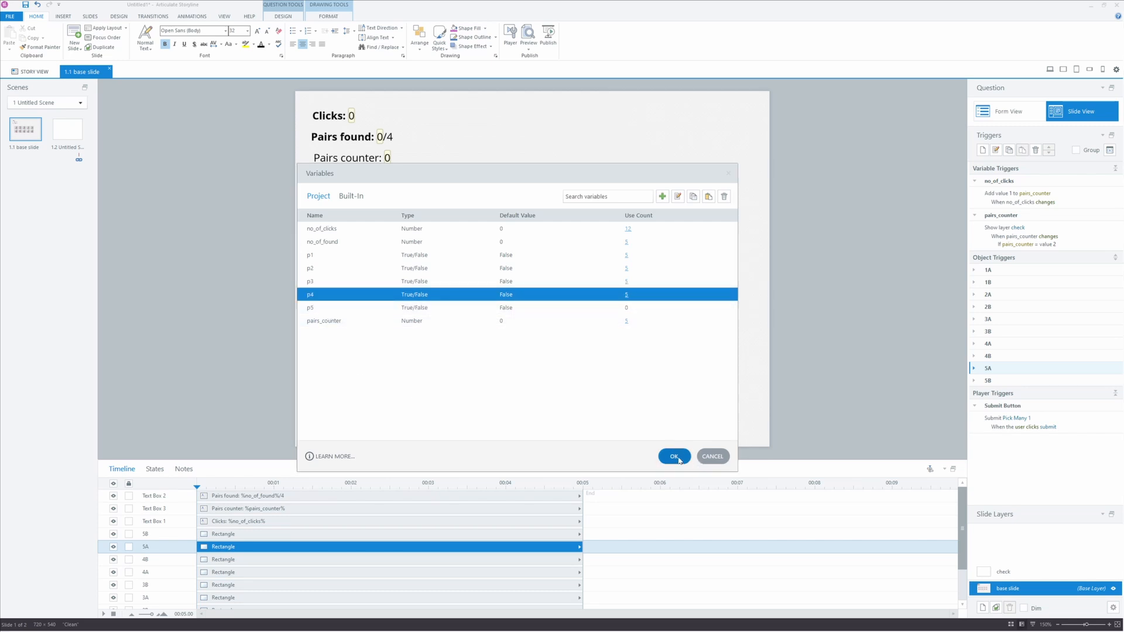
Group all ten cards on the base slide.
{"action": "left_click_drag", "start_coordinate": [735, 392], "coordinate": [234, 184]}
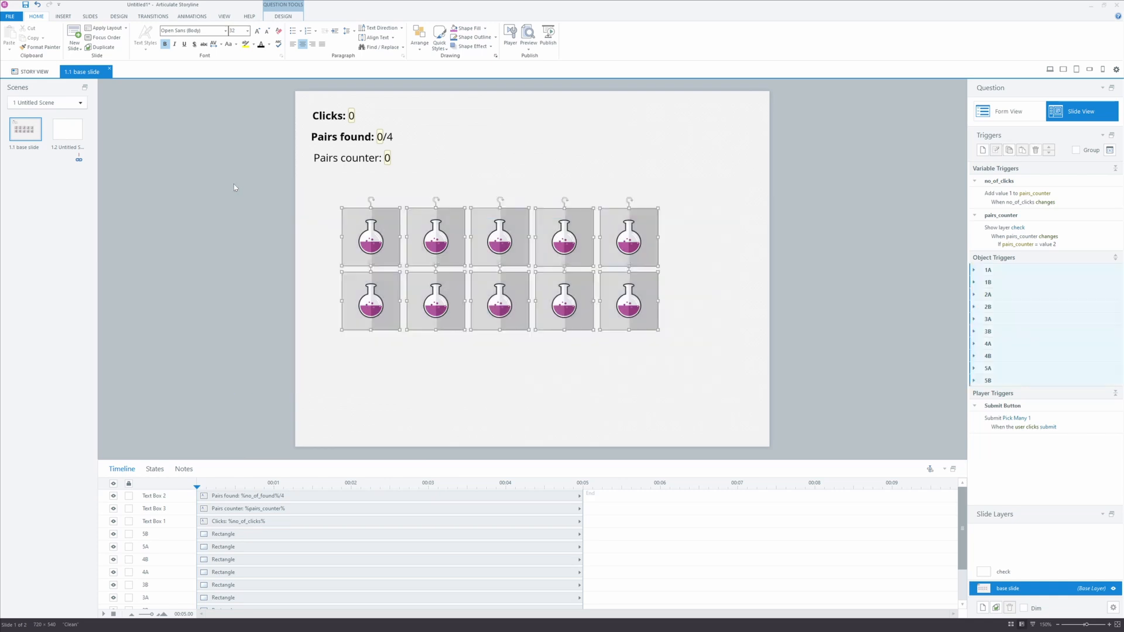
{"action": "key", "text": "ctrl+g"}
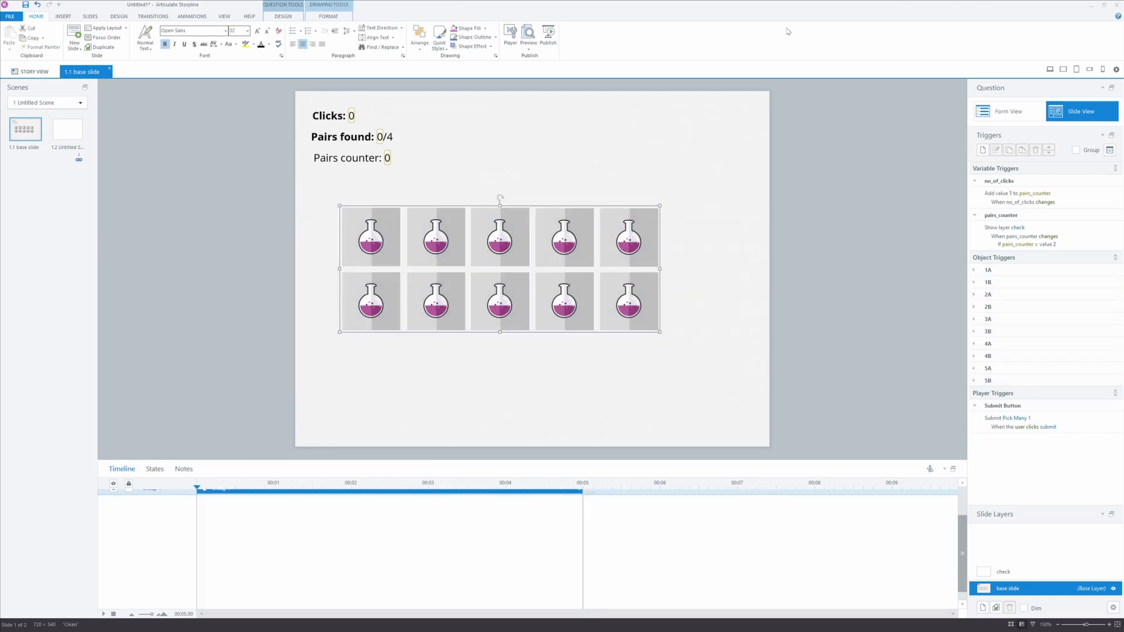
Align the grouped cards to the horizontal center and vertical middle of the base slide.
{"action": "left_click", "coordinate": [328, 15]}
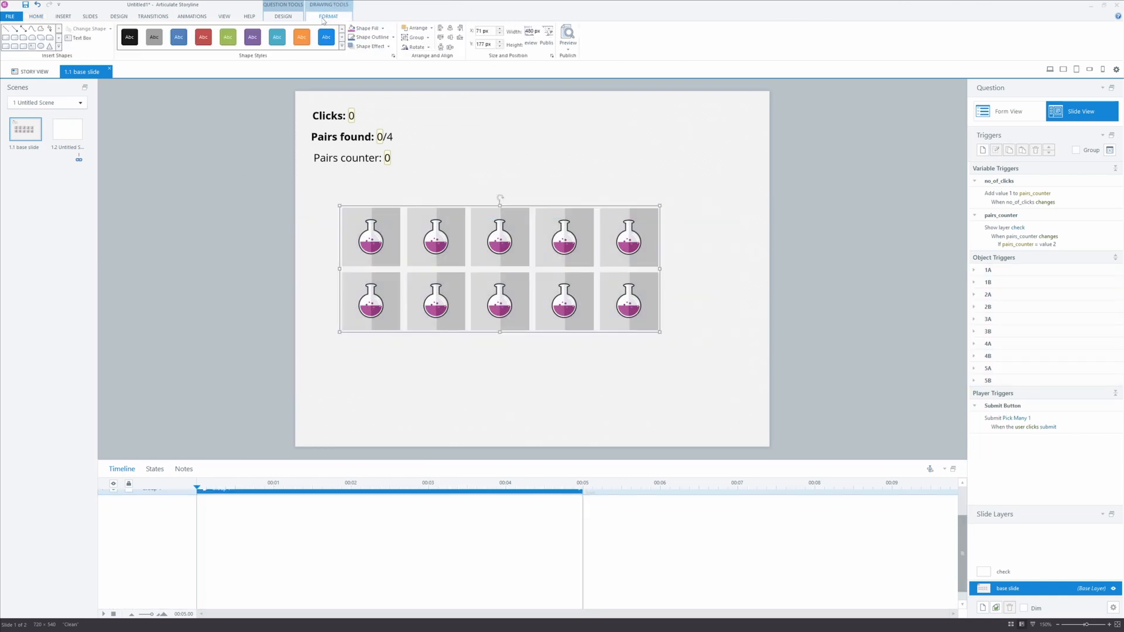
{"action": "left_click", "coordinate": [450, 29]}
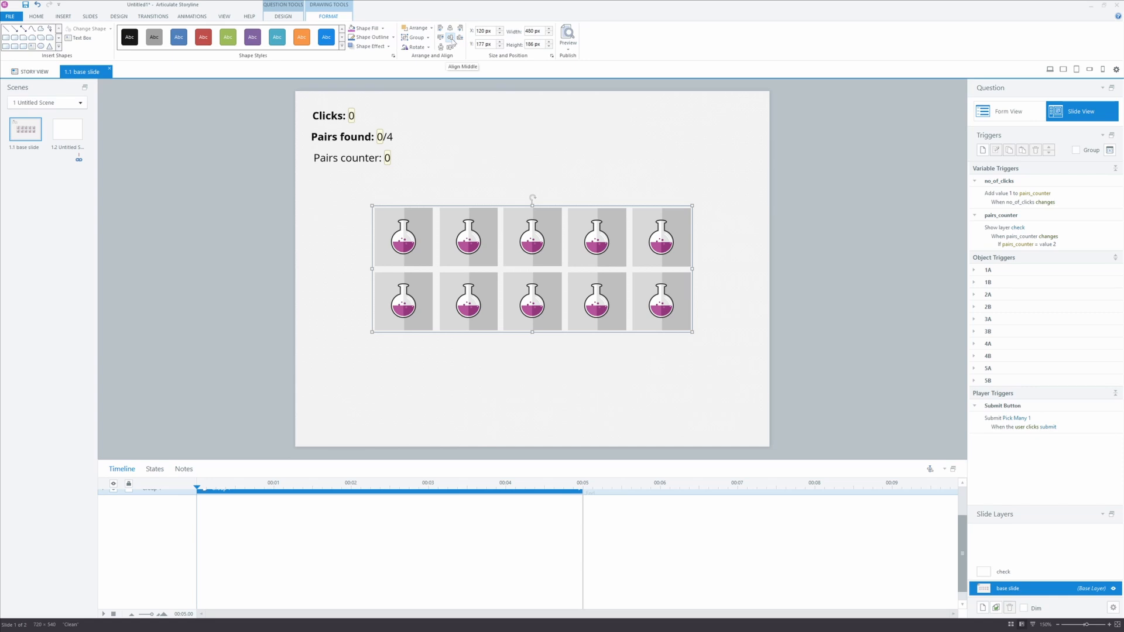
{"action": "left_click", "coordinate": [450, 38]}
{"action": "left_click", "coordinate": [858, 355]}
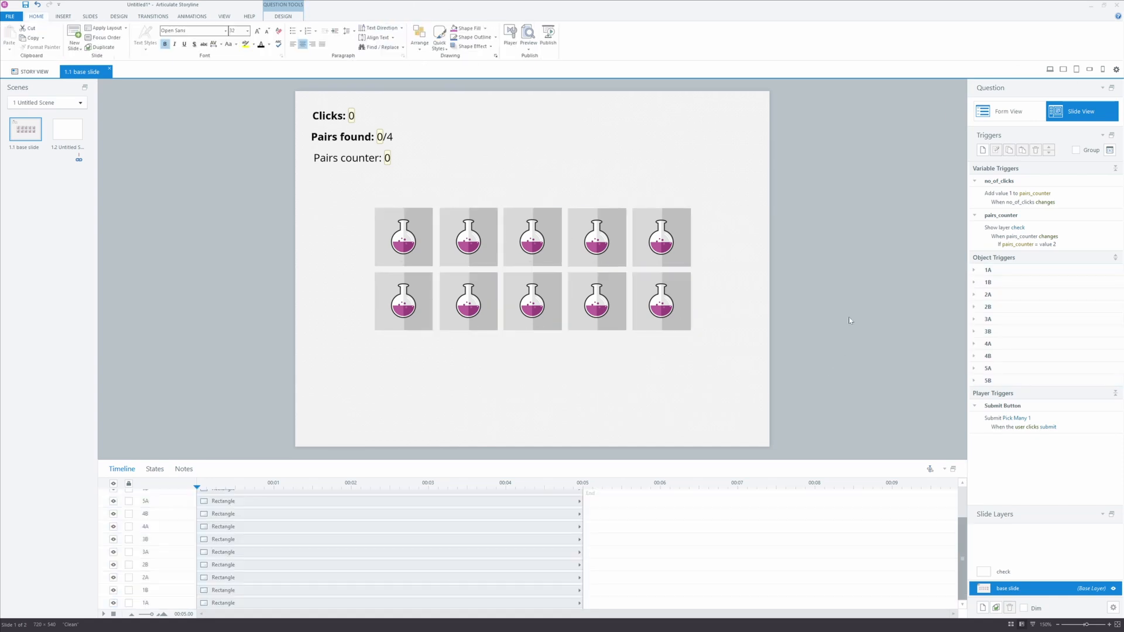
Duplicate the two object triggers of cards 4A and 4B on the check layer.
{"action": "left_click", "coordinate": [1014, 574]}
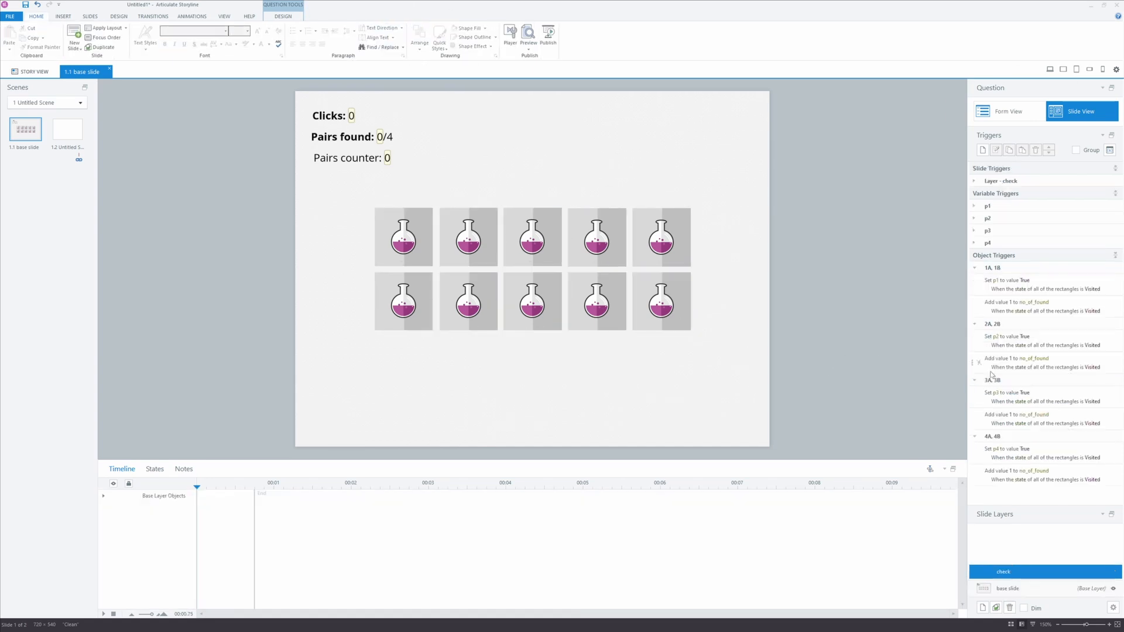
{"action": "left_click", "coordinate": [1062, 451]}
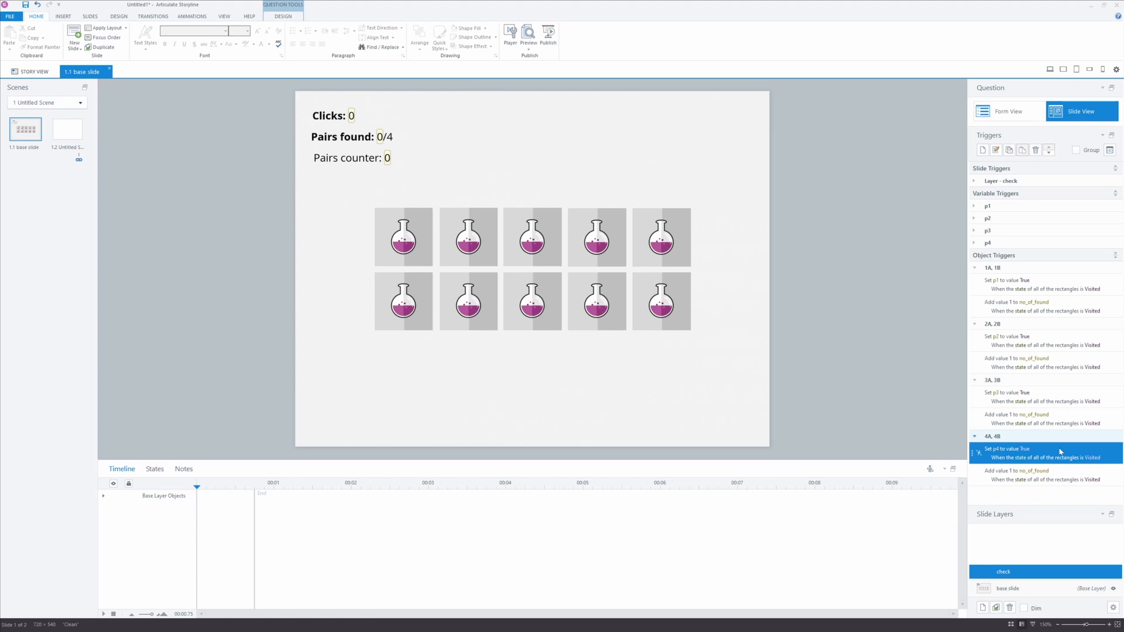
{"action": "left_click", "coordinate": [1111, 481], "text": "shift"}
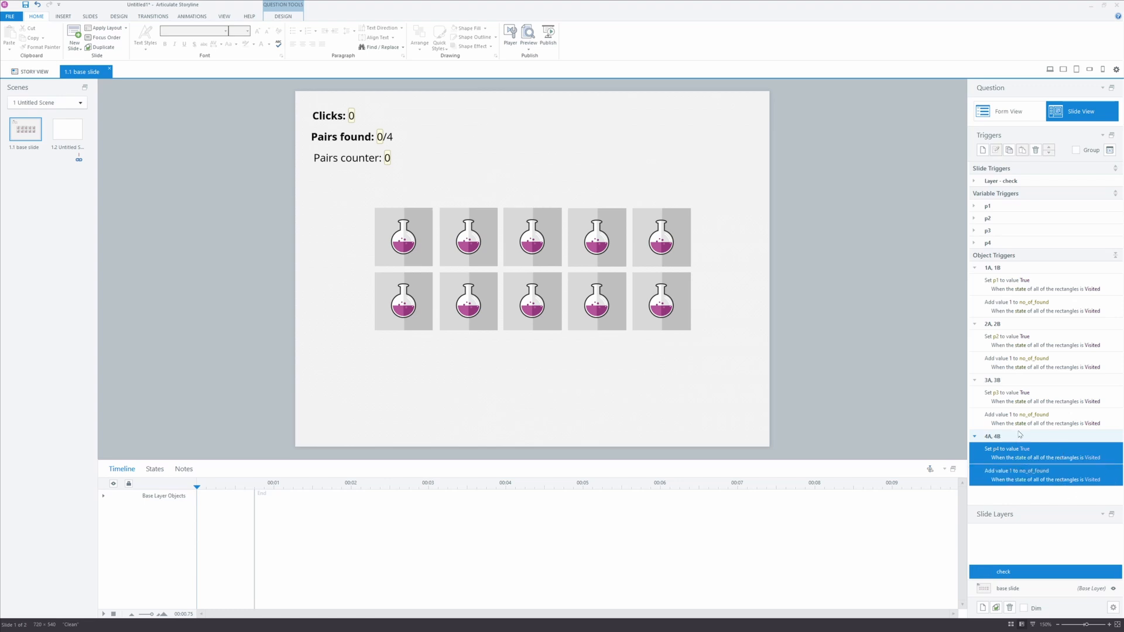
{"action": "left_click", "coordinate": [1010, 150]}
{"action": "left_click", "coordinate": [1022, 152]}
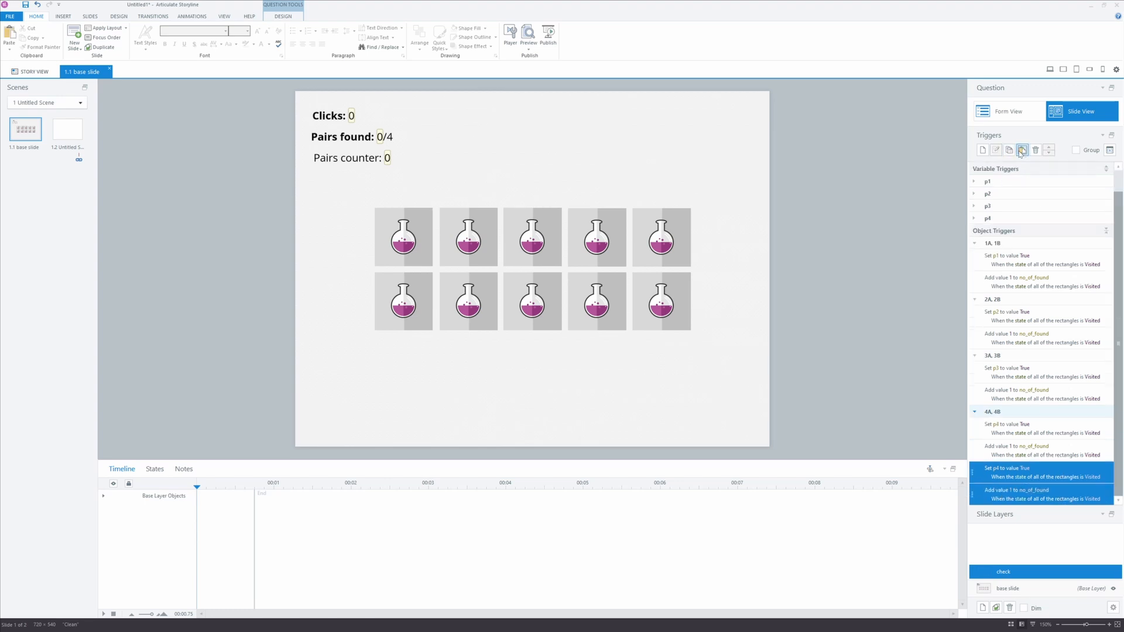
Edit the copied p4 trigger to set p5 to True when both cards 5A and 5B are Visited, removing 4A and 4B.
{"action": "left_click", "coordinate": [1056, 470]}
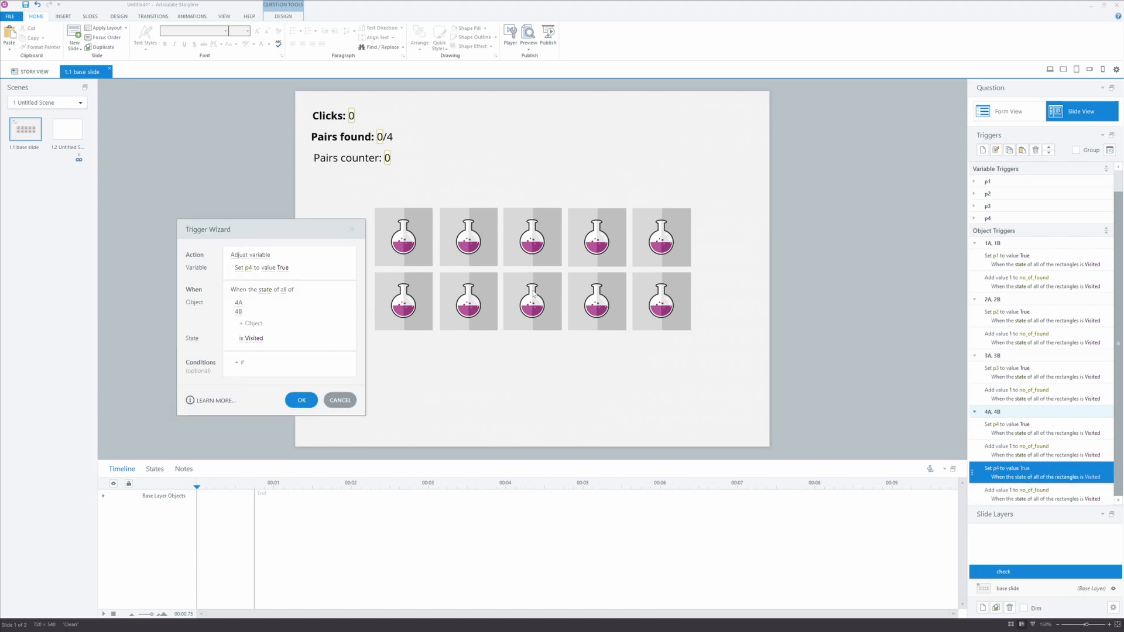
{"action": "left_click", "coordinate": [249, 270]}
{"action": "left_click", "coordinate": [243, 388]}
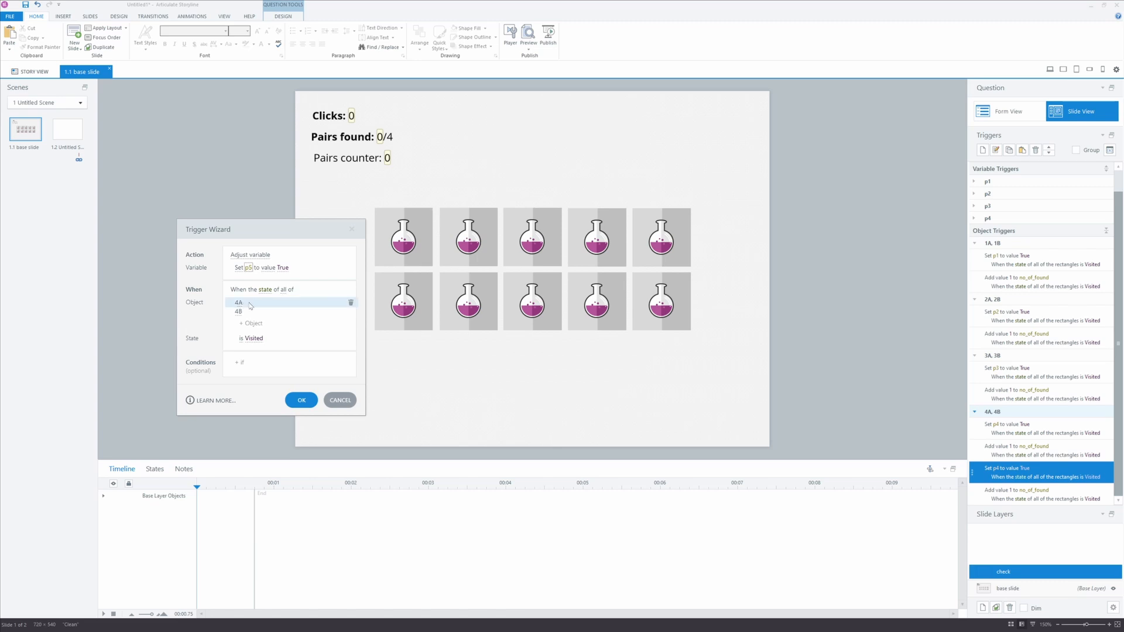
{"action": "left_click", "coordinate": [254, 324]}
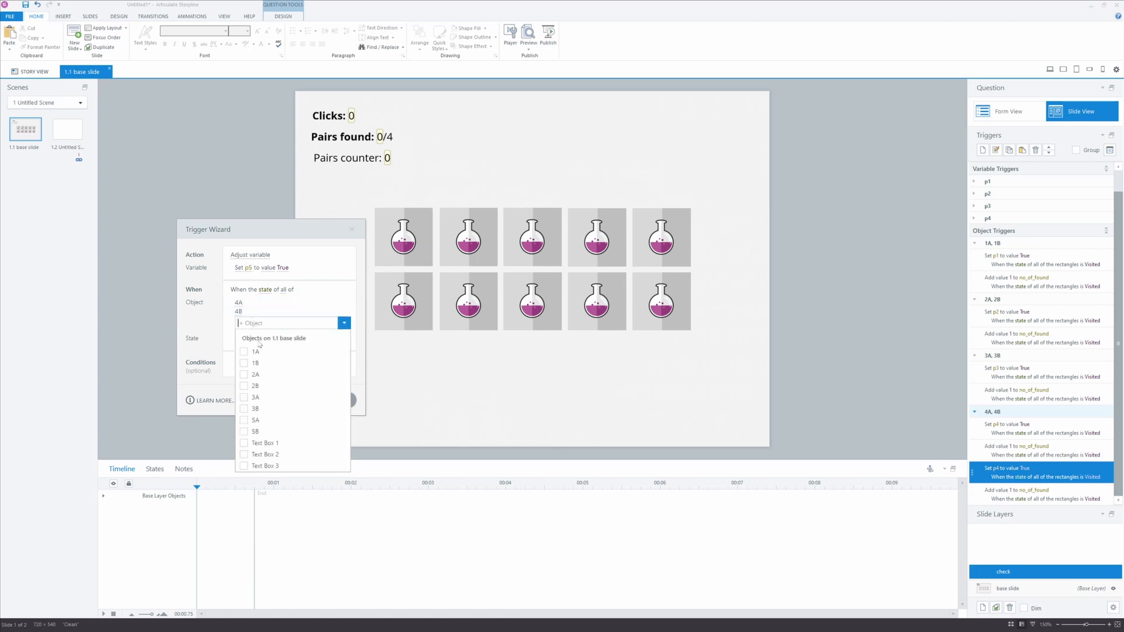
{"action": "left_click", "coordinate": [245, 422]}
{"action": "left_click", "coordinate": [246, 434]}
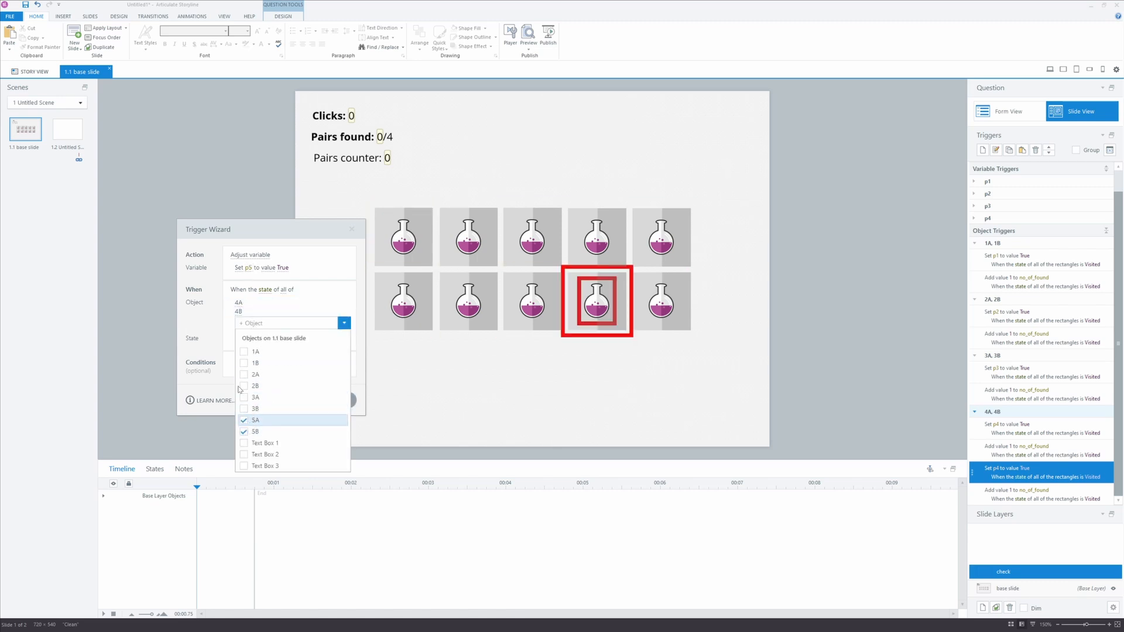
{"action": "left_click", "coordinate": [210, 324]}
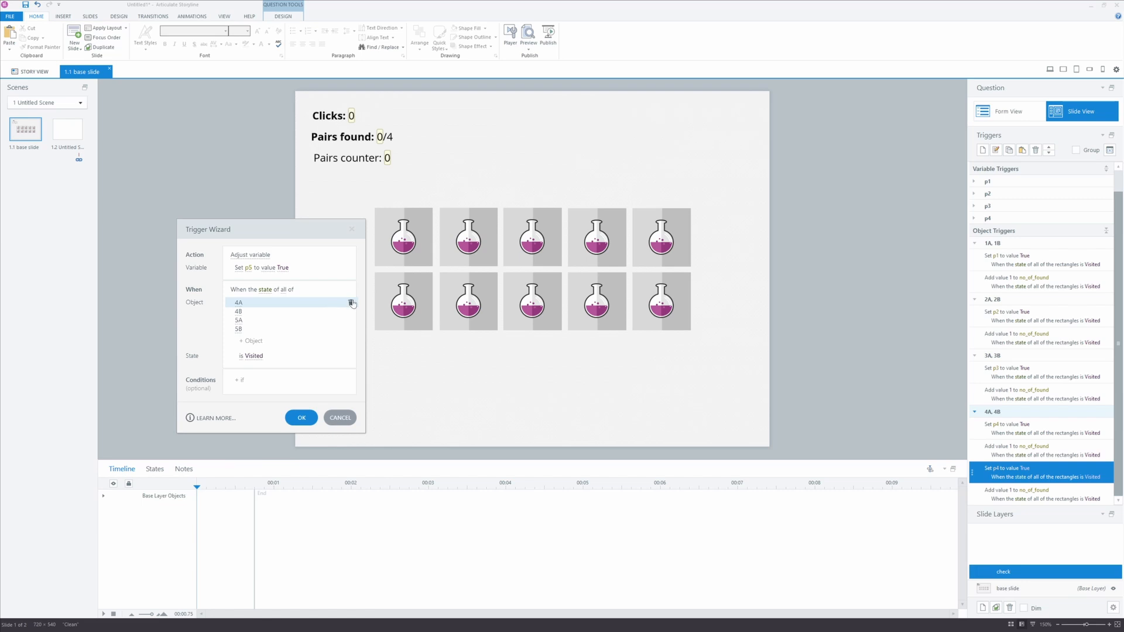
{"action": "left_click", "coordinate": [351, 302]}
{"action": "left_click", "coordinate": [351, 303]}
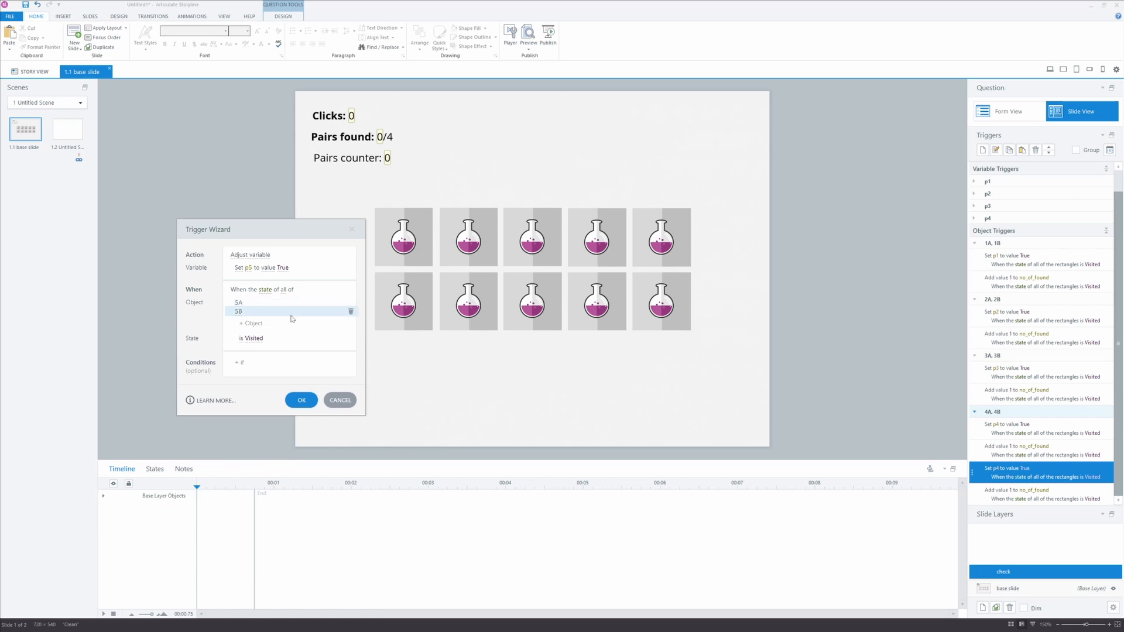
{"action": "left_click", "coordinate": [300, 401]}
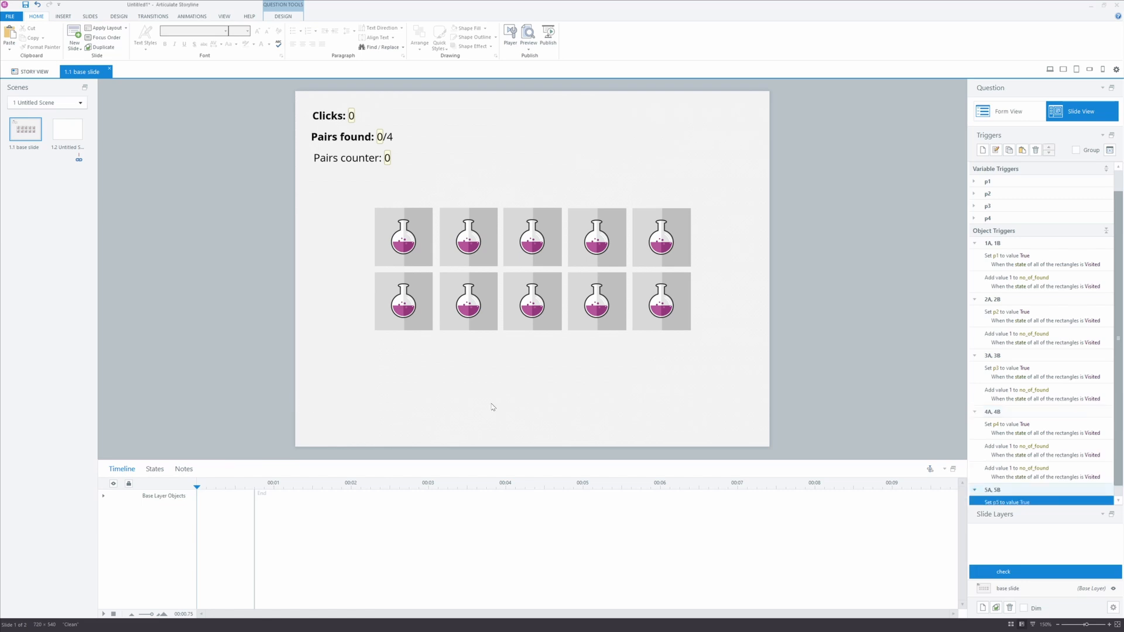
Edit the copied no_of_found trigger to watch cards 5A and 5B instead of 4A and 4B.
{"action": "left_click", "coordinate": [1074, 472]}
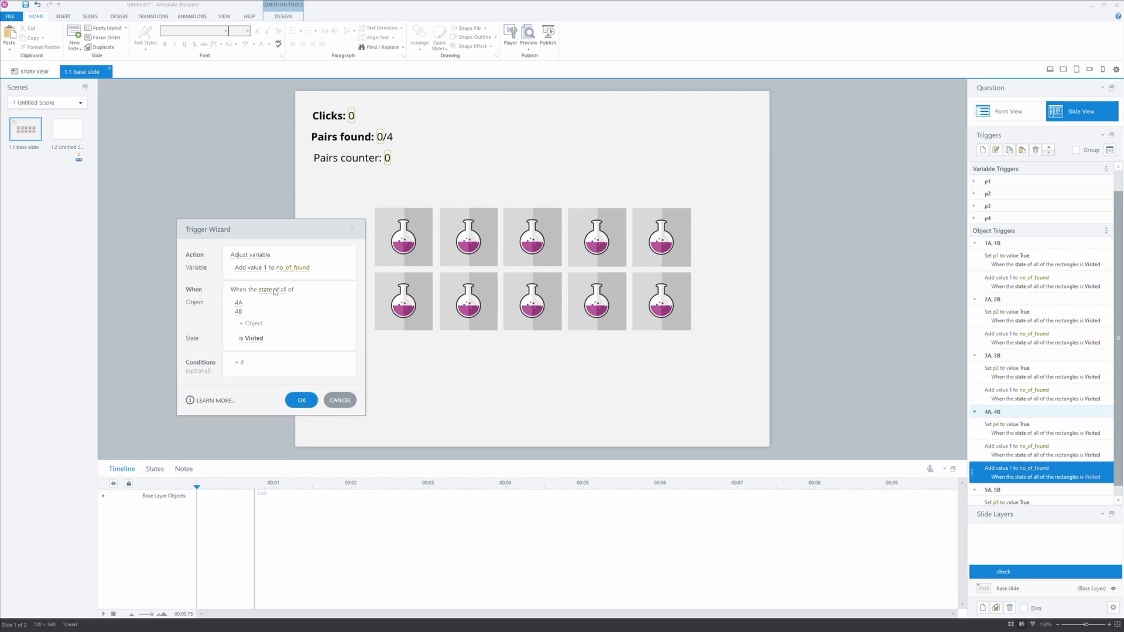
{"action": "left_click", "coordinate": [243, 321]}
{"action": "left_click", "coordinate": [242, 320]}
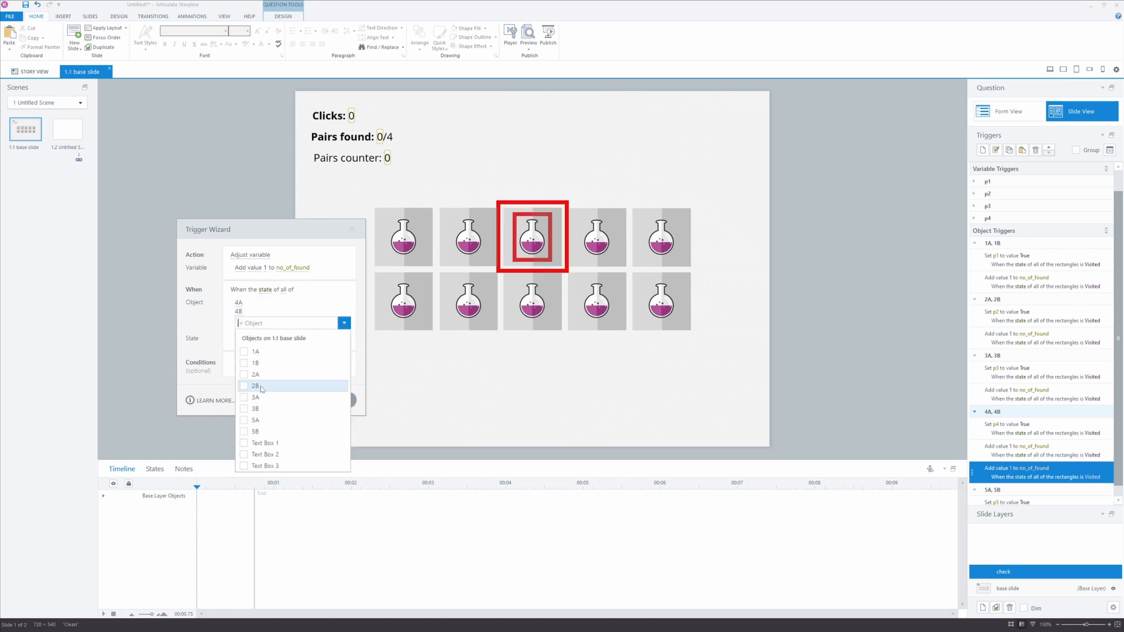
{"action": "left_click", "coordinate": [244, 432]}
{"action": "left_click", "coordinate": [223, 364]}
{"action": "left_click", "coordinate": [351, 303]}
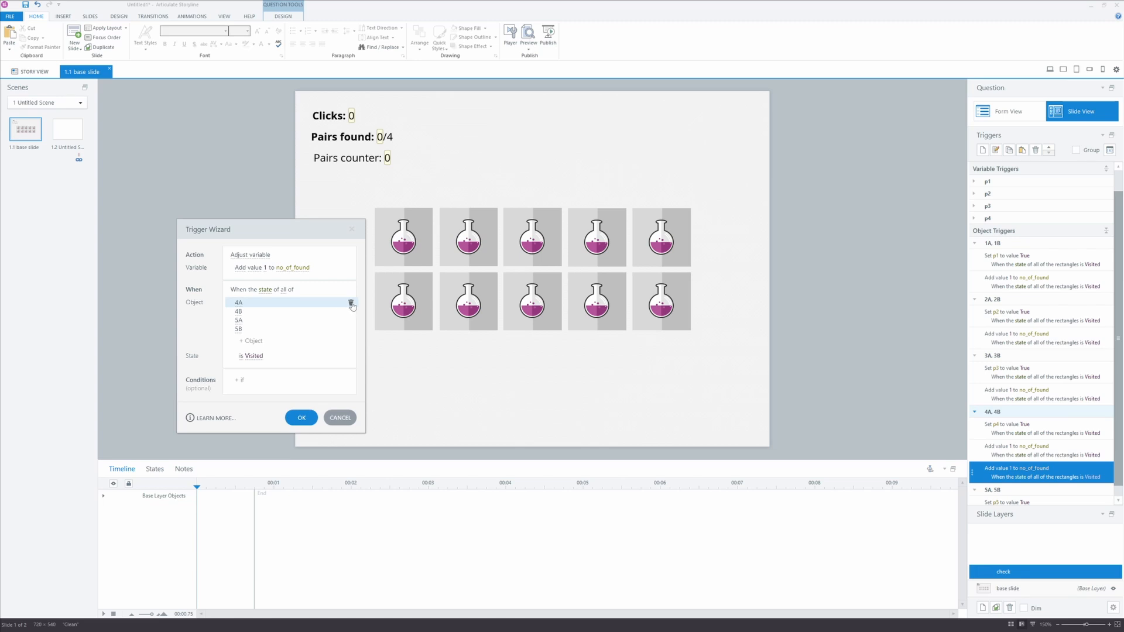
{"action": "left_click", "coordinate": [351, 302]}
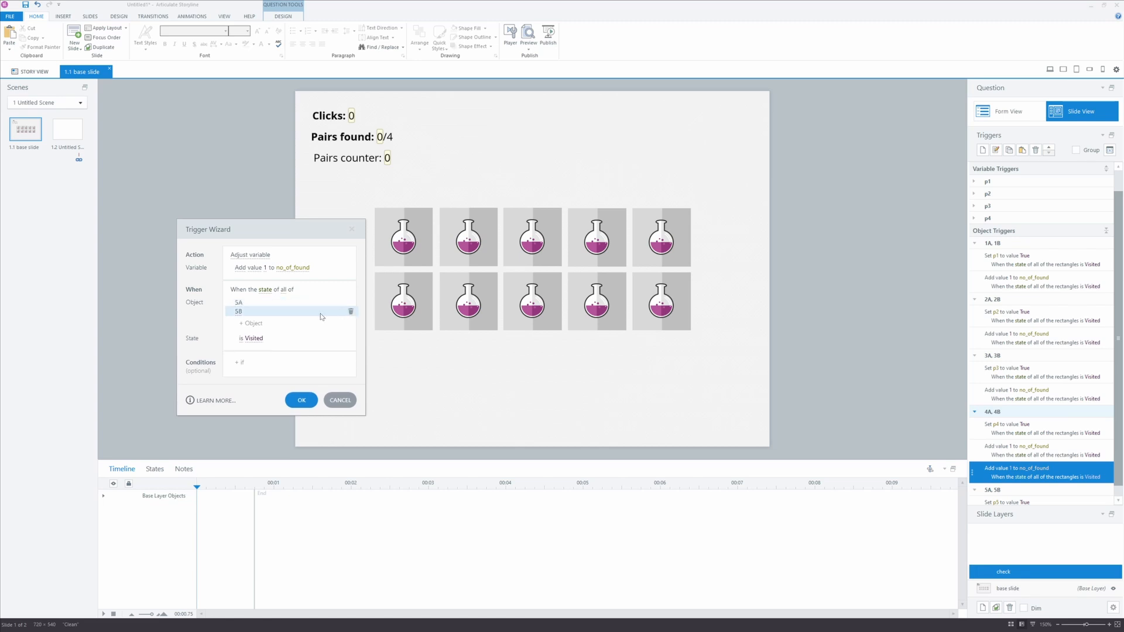
{"action": "left_click", "coordinate": [301, 400]}
{"action": "scroll", "coordinate": [1053, 439], "scroll_direction": "down", "scroll_amount": 1}
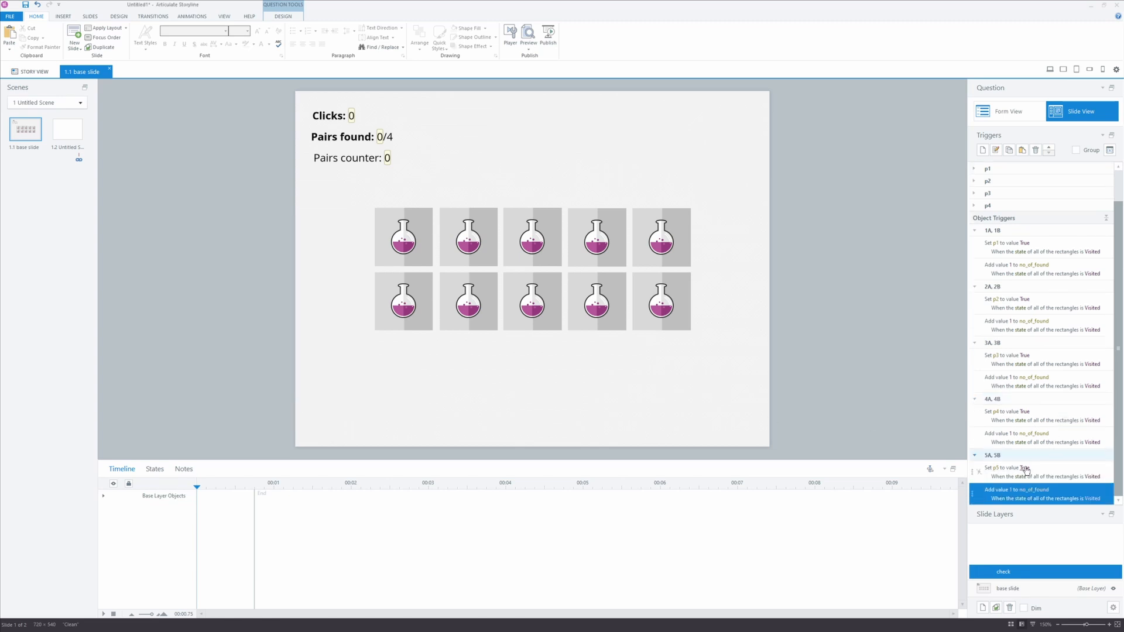
Duplicate the two p4 variable triggers that disable cards 4A and 4B.
{"action": "scroll", "coordinate": [1022, 462], "scroll_direction": "up", "scroll_amount": 2}
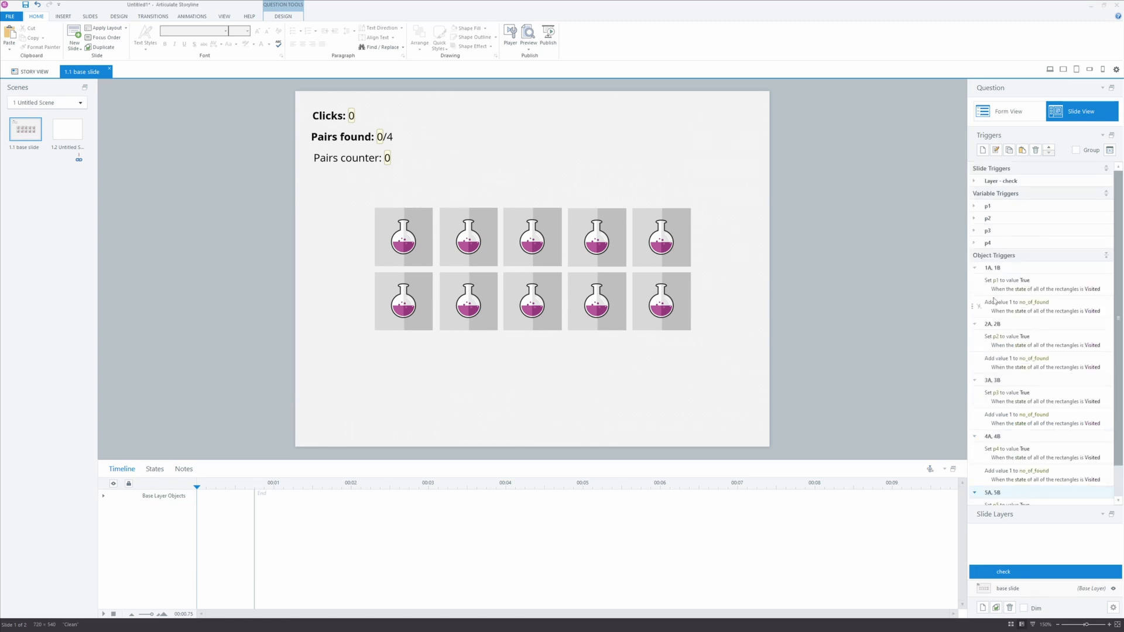
{"action": "left_click", "coordinate": [975, 243]}
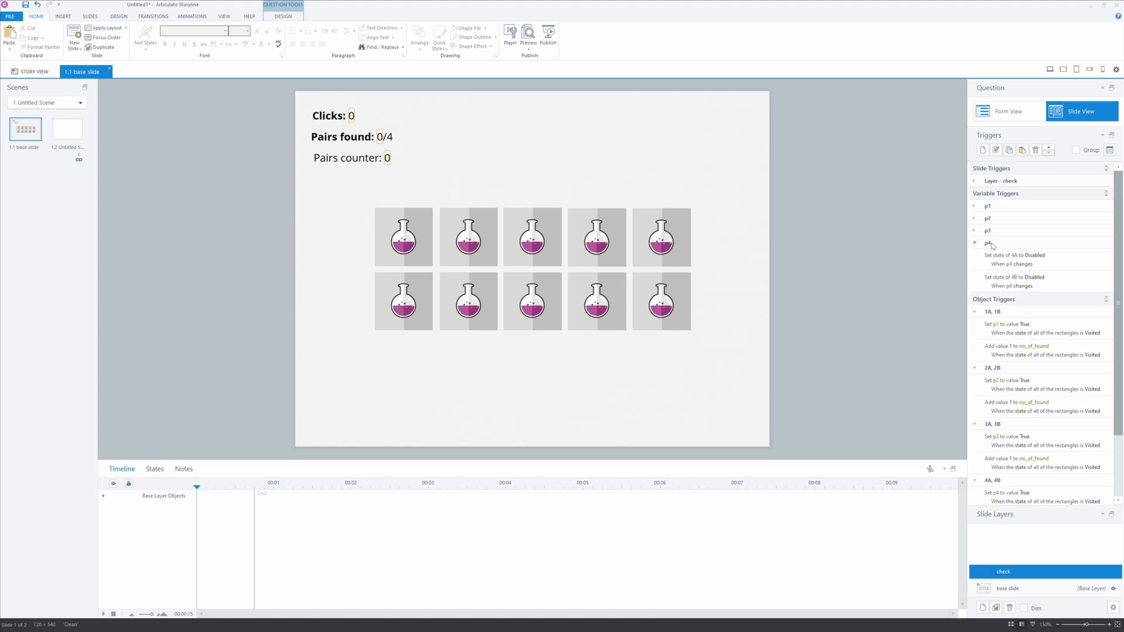
{"action": "left_click", "coordinate": [1068, 265]}
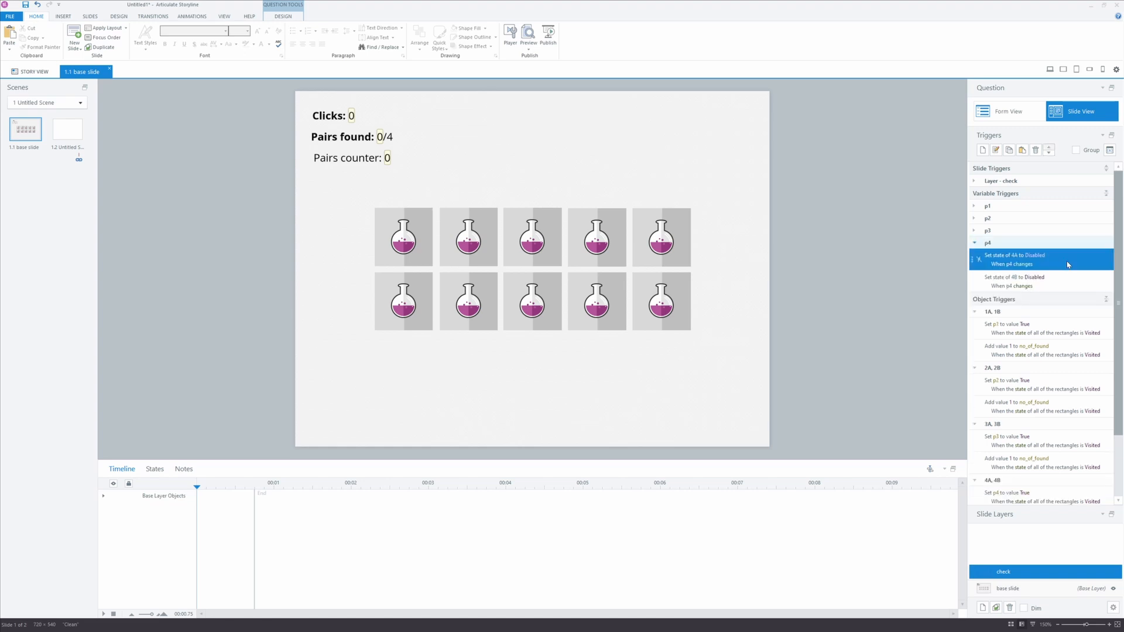
{"action": "left_click", "coordinate": [1066, 280], "text": "shift"}
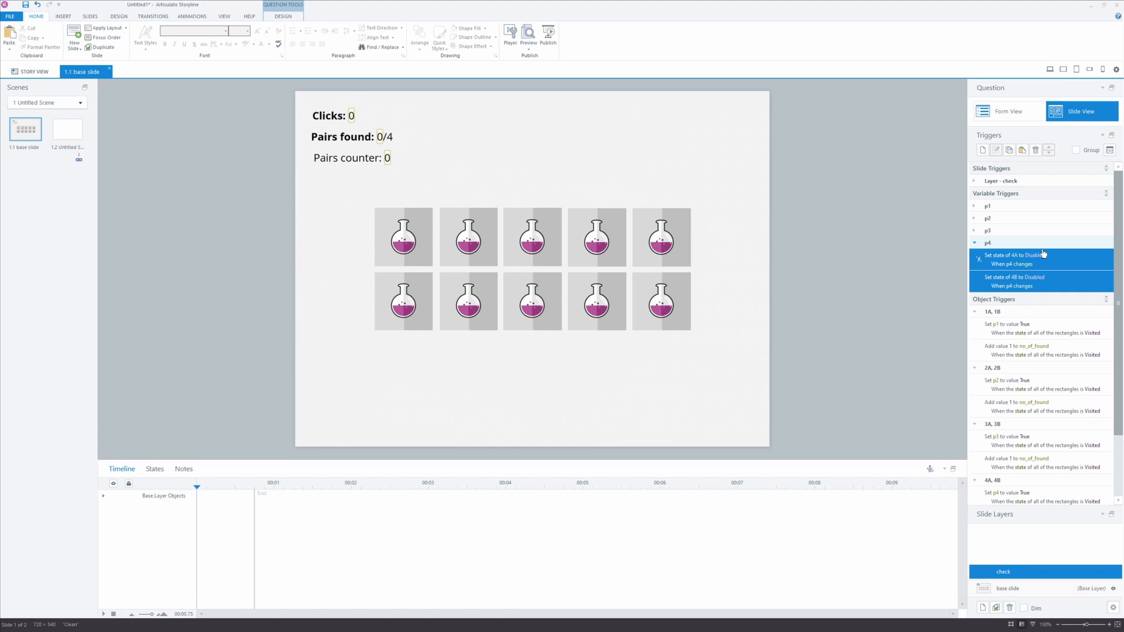
{"action": "left_click", "coordinate": [1009, 150]}
{"action": "left_click", "coordinate": [1023, 150]}
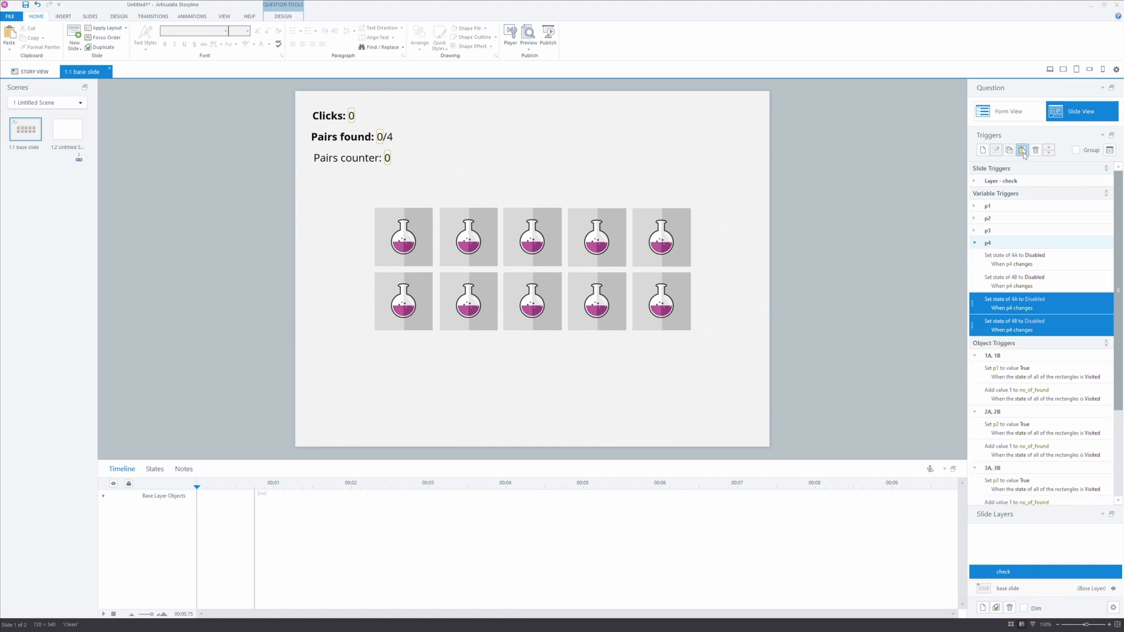
Edit the copied 4A trigger to set card 5A to Disabled when p5 changes.
{"action": "left_click", "coordinate": [1064, 308]}
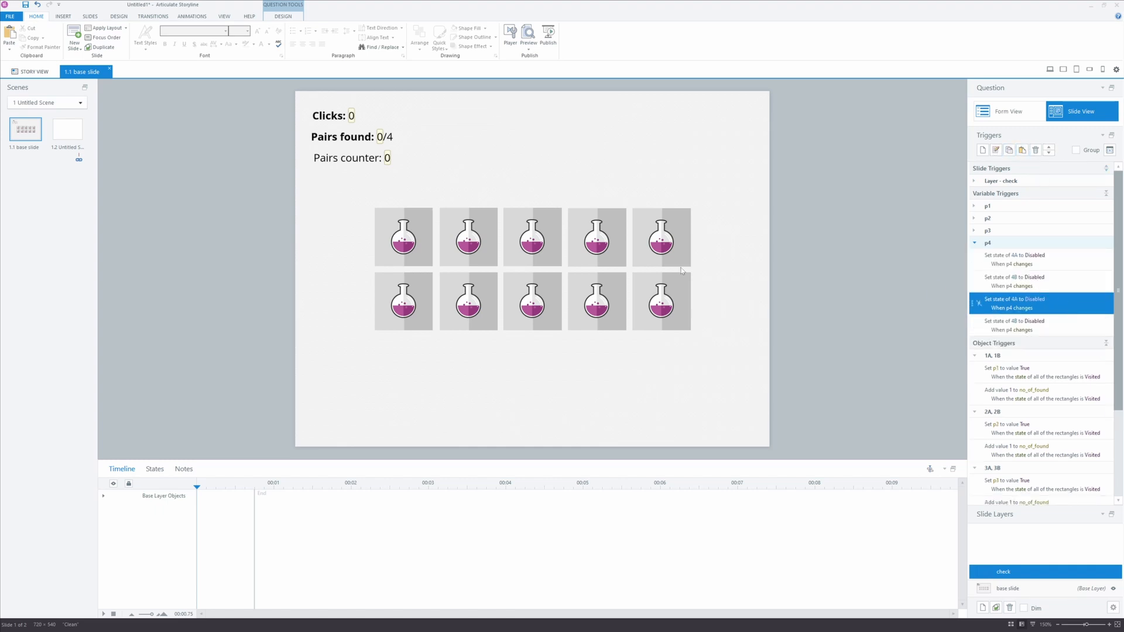
{"action": "left_click", "coordinate": [238, 267]}
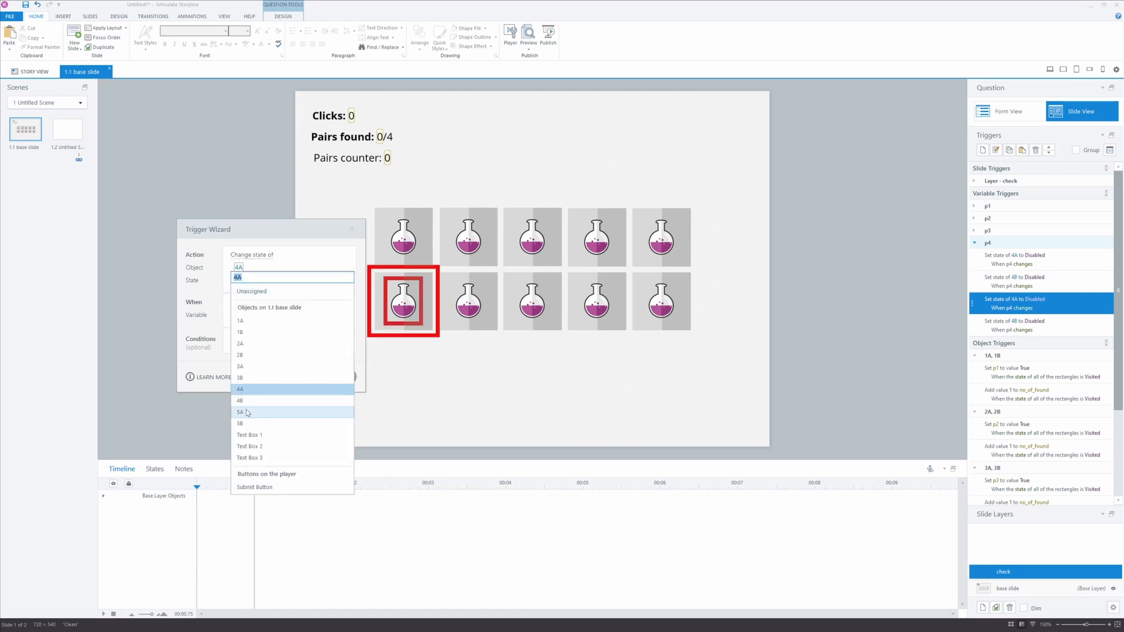
{"action": "left_click", "coordinate": [241, 412]}
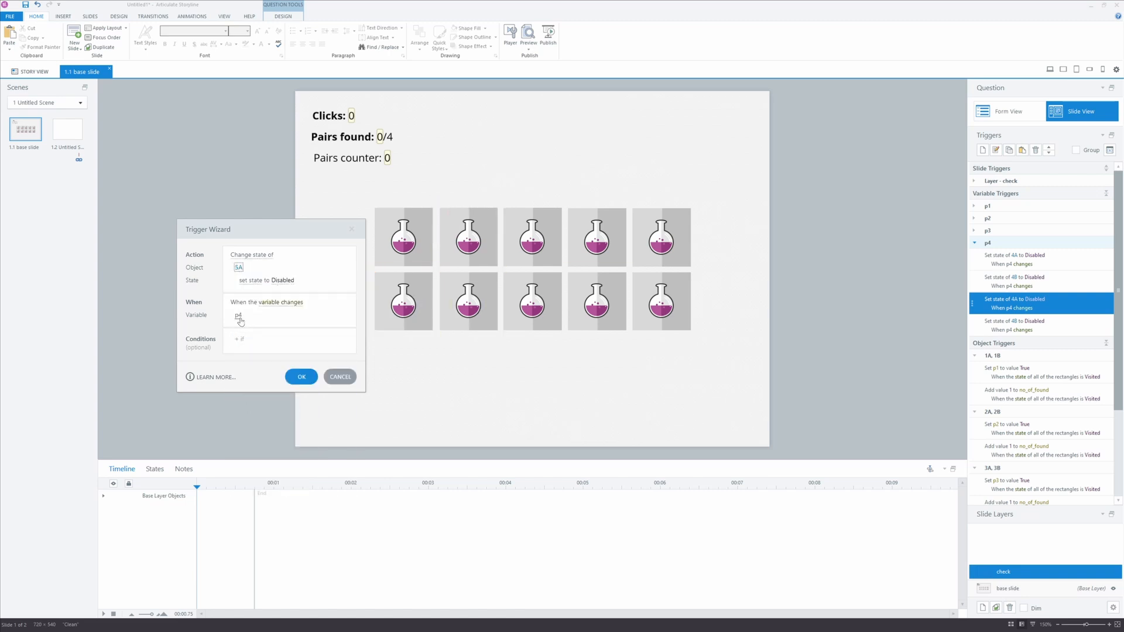
{"action": "left_click", "coordinate": [240, 318]}
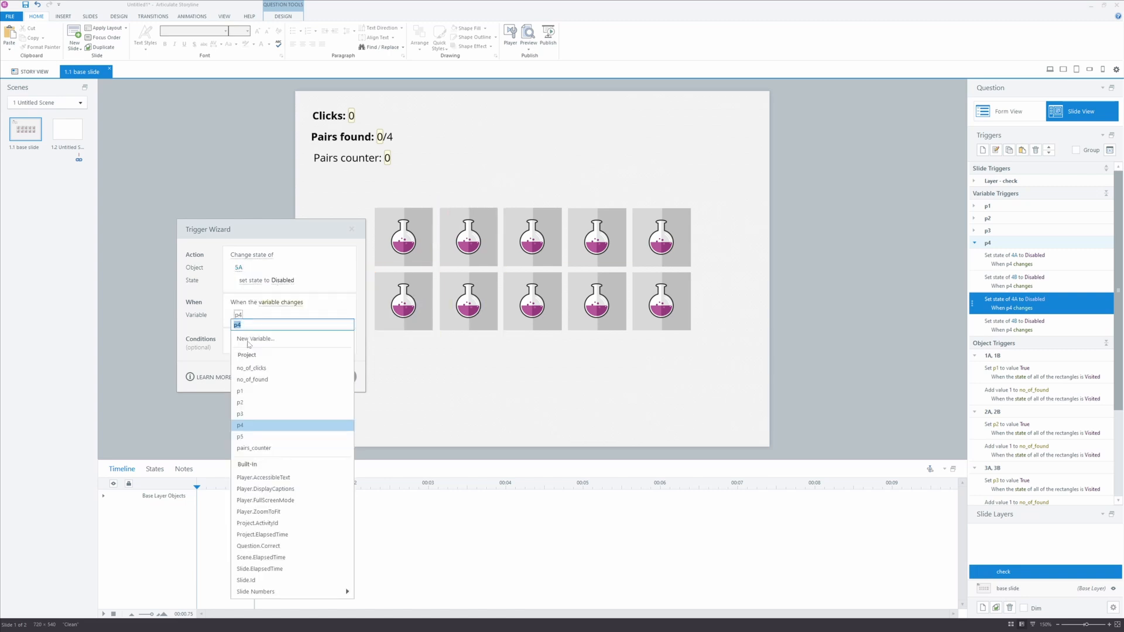
{"action": "left_click", "coordinate": [249, 439]}
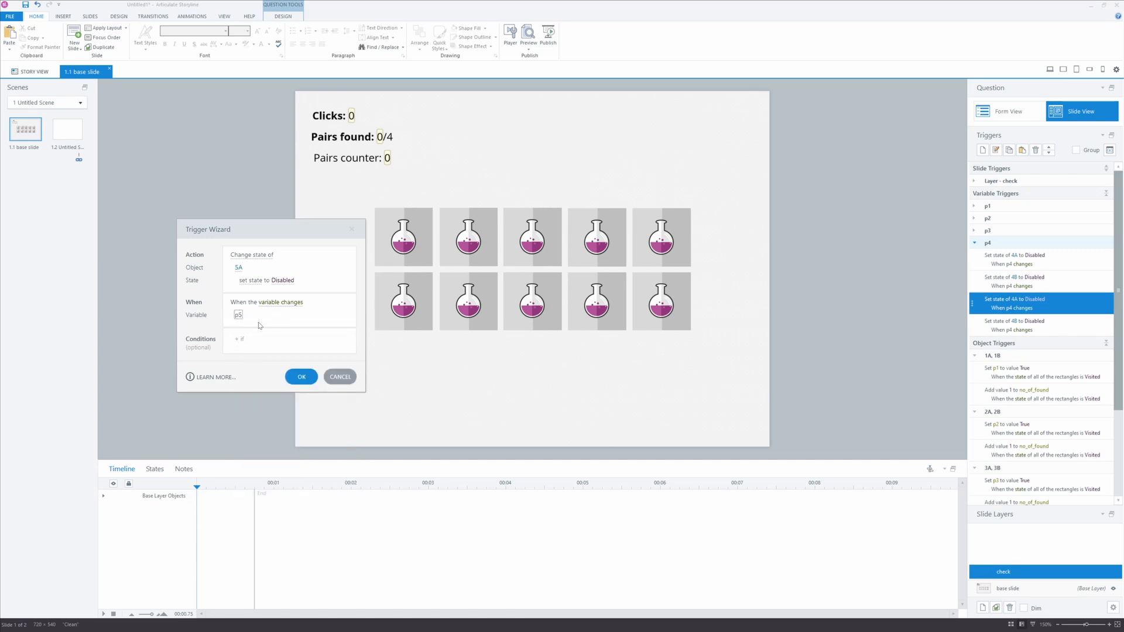
{"action": "left_click", "coordinate": [301, 378]}
Edit the copied 4B trigger to set card 5B to Disabled when p5 changes.
{"action": "double_click", "coordinate": [1080, 304]}
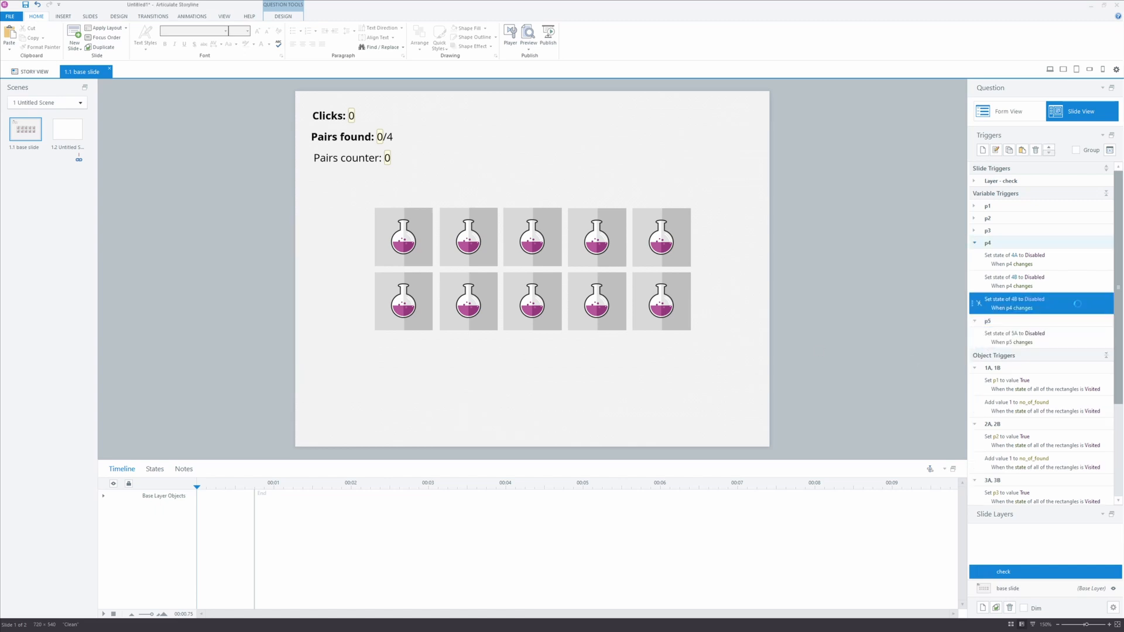
{"action": "left_click", "coordinate": [239, 271]}
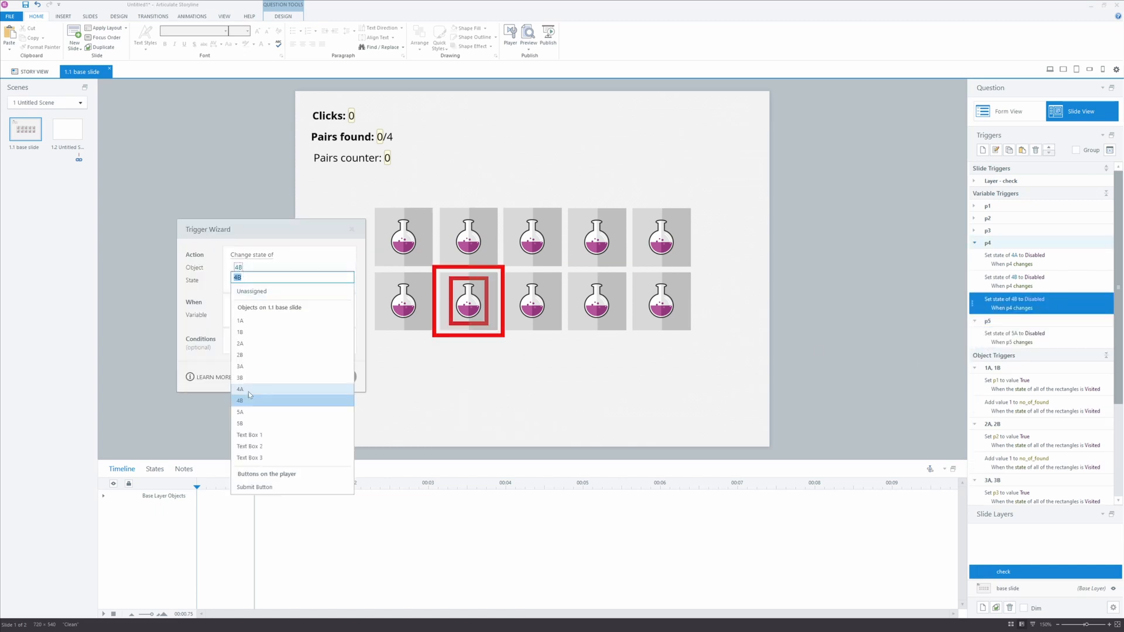
{"action": "left_click", "coordinate": [239, 338]}
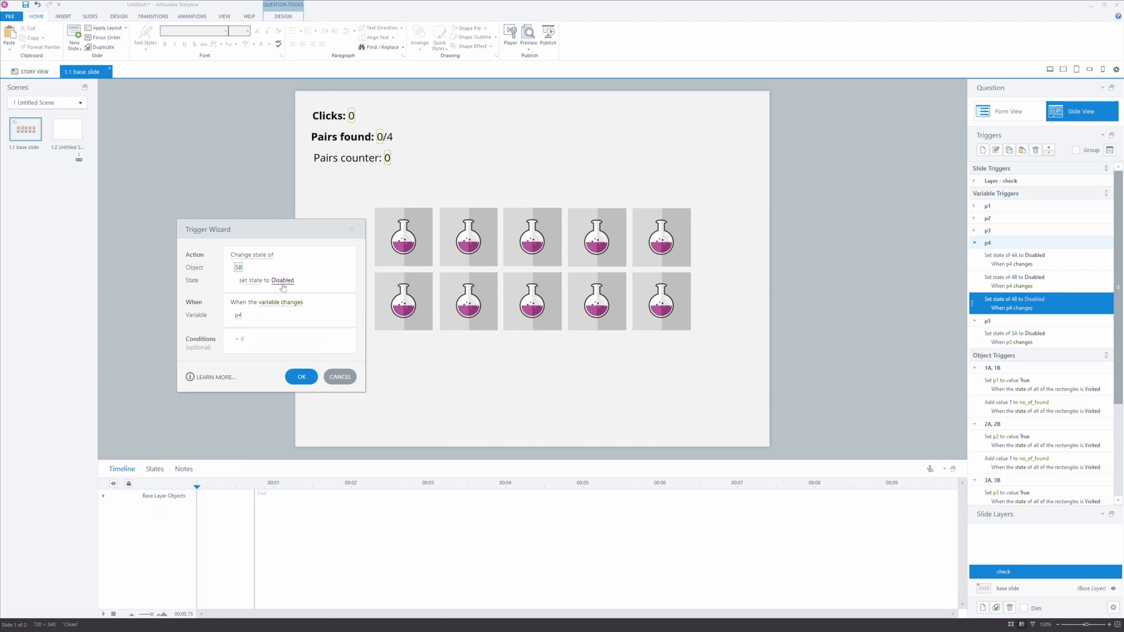
{"action": "left_click", "coordinate": [238, 316]}
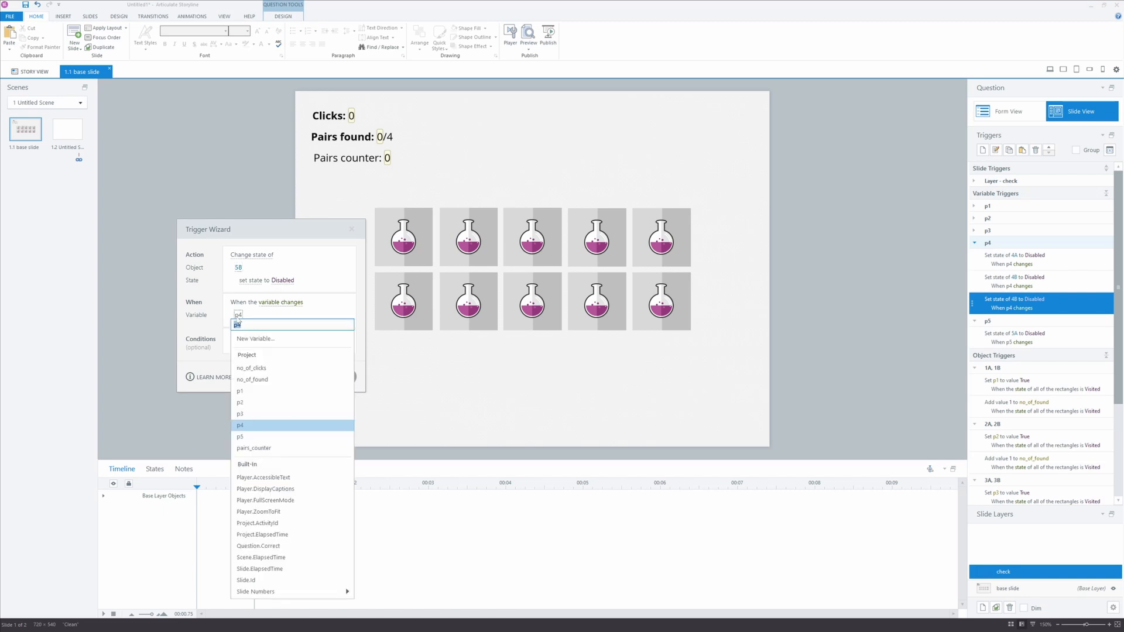
{"action": "left_click", "coordinate": [251, 438]}
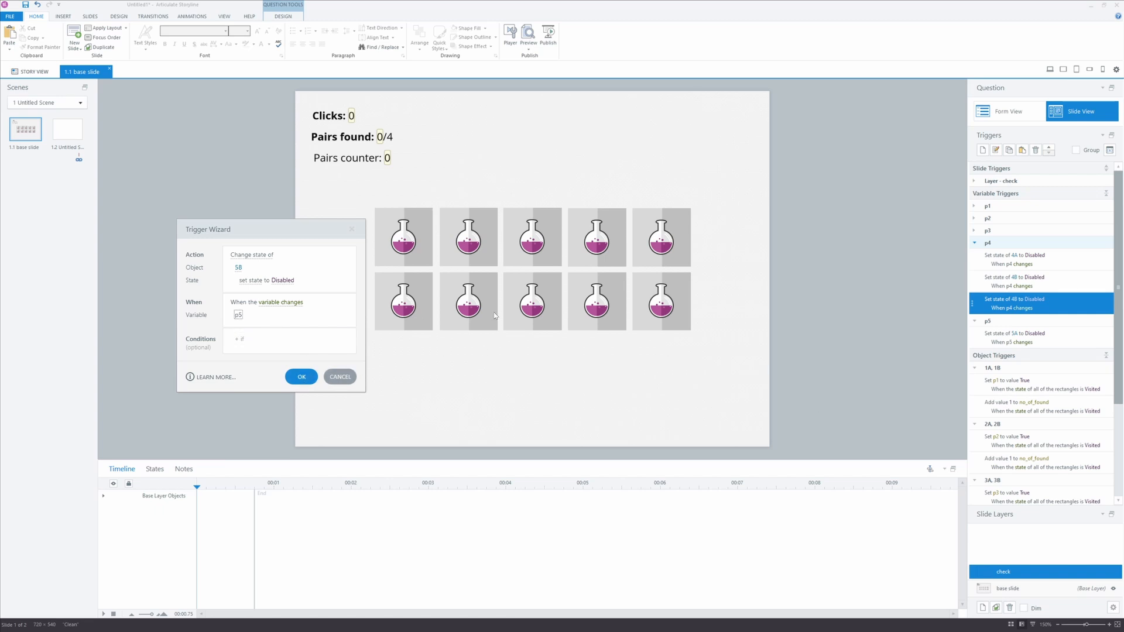
{"action": "left_click", "coordinate": [300, 377]}
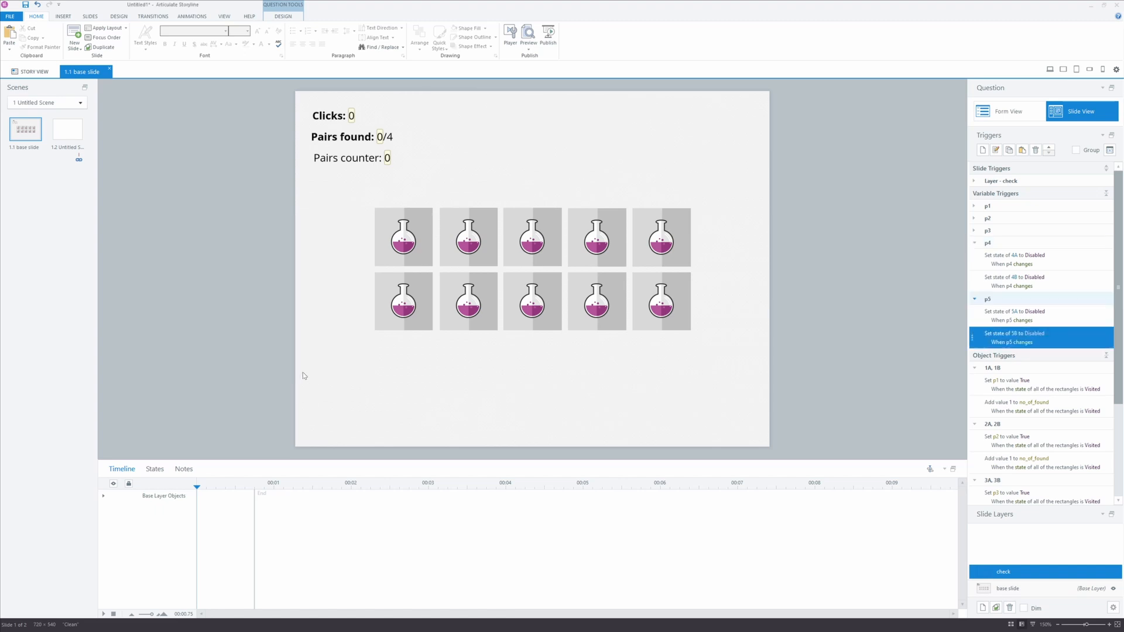
Duplicate the check layer's two triggers that return cards 4A and 4B to Normal, and move the copies above the pairs_counter trigger.
{"action": "left_click", "coordinate": [975, 301]}
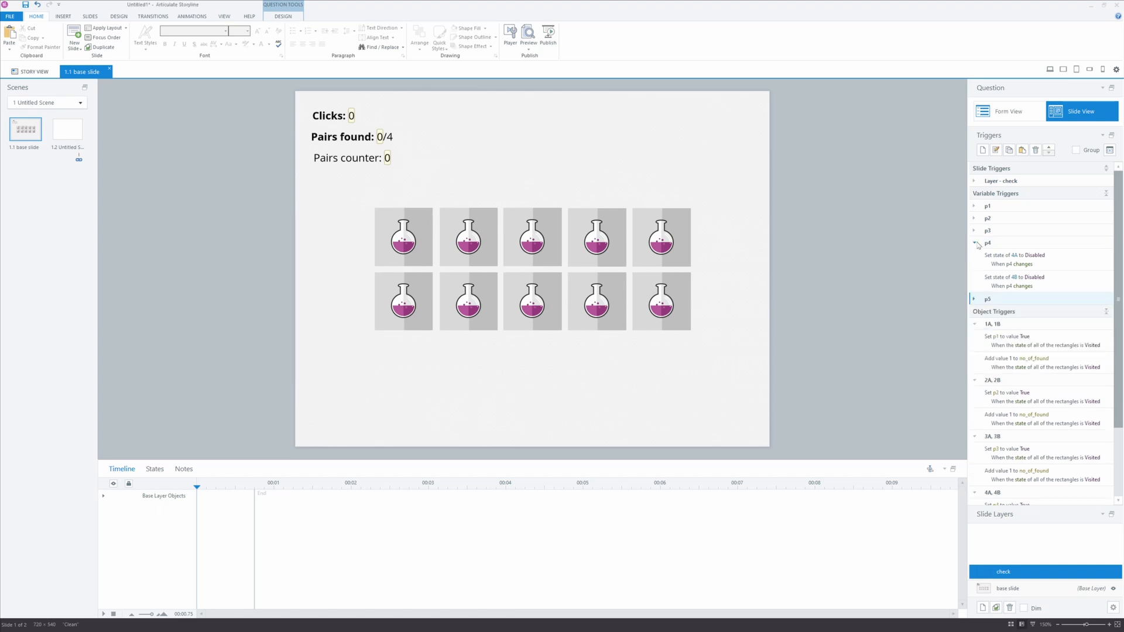
{"action": "left_click", "coordinate": [975, 242]}
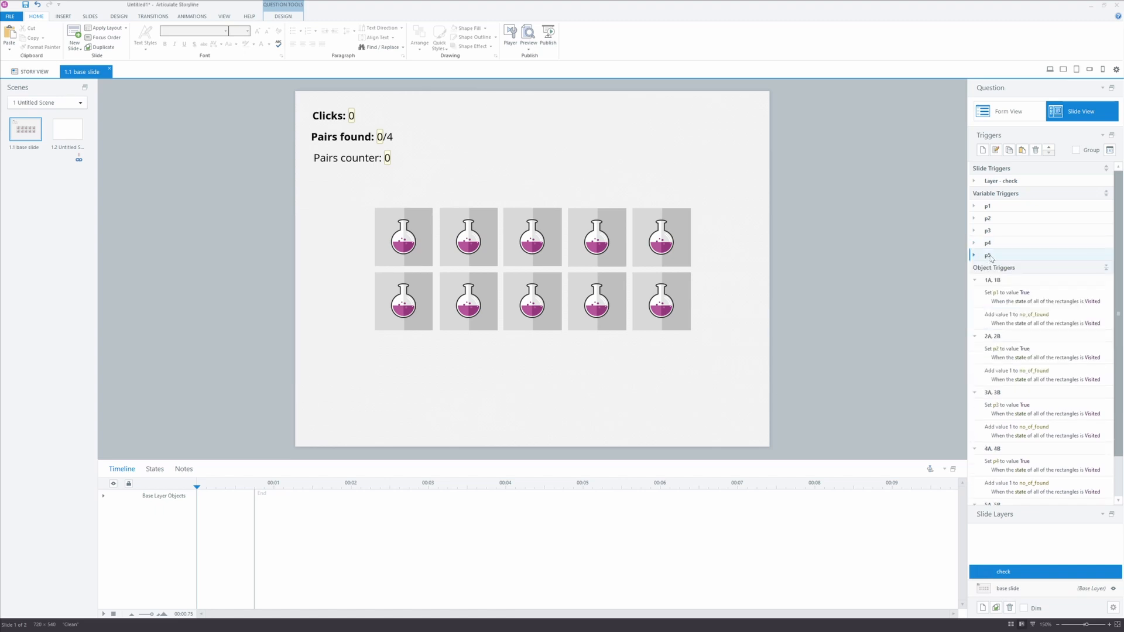
{"action": "left_click", "coordinate": [976, 182]}
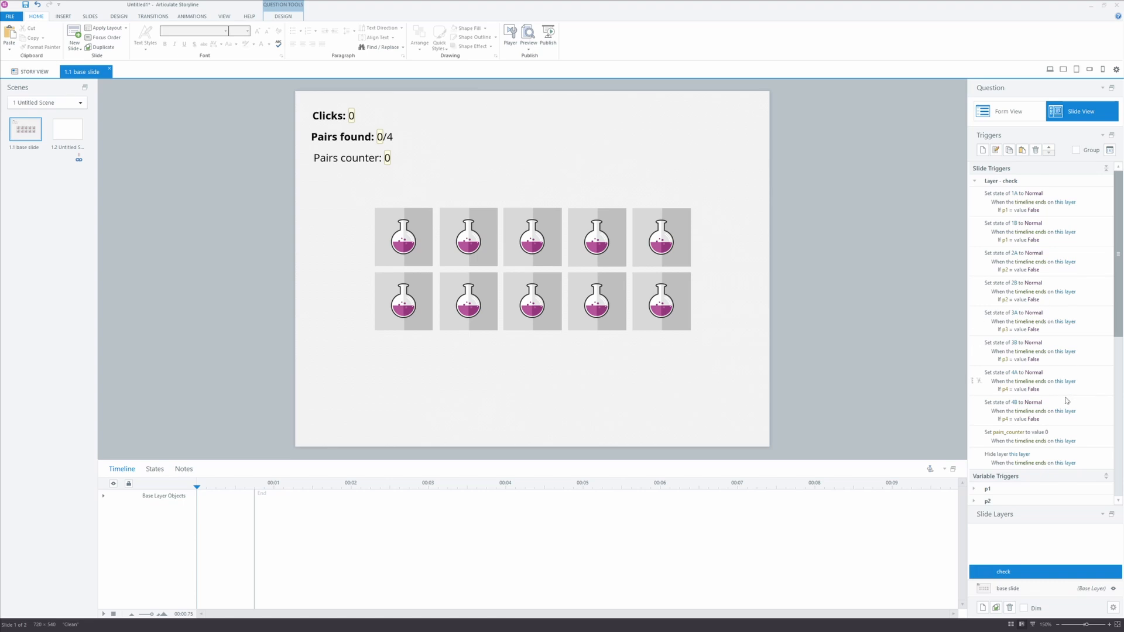
{"action": "scroll", "coordinate": [1068, 404], "scroll_direction": "down", "scroll_amount": 5}
{"action": "left_click", "coordinate": [1081, 368]}
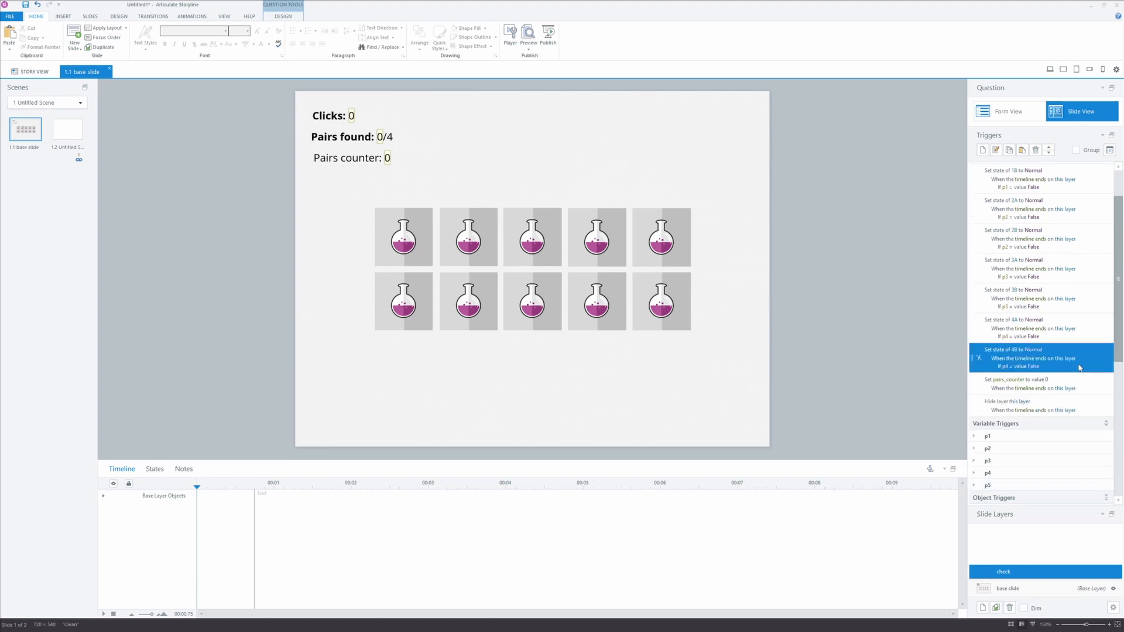
{"action": "left_click", "coordinate": [1078, 334], "text": "ctrl"}
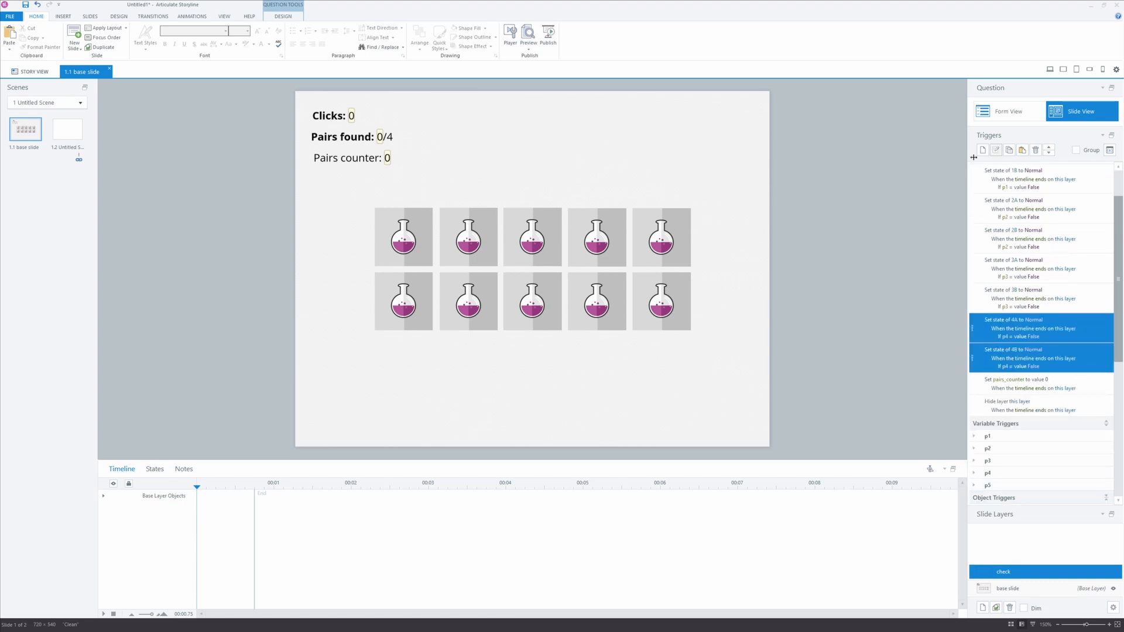
{"action": "left_click", "coordinate": [1009, 150]}
{"action": "left_click", "coordinate": [1022, 150]}
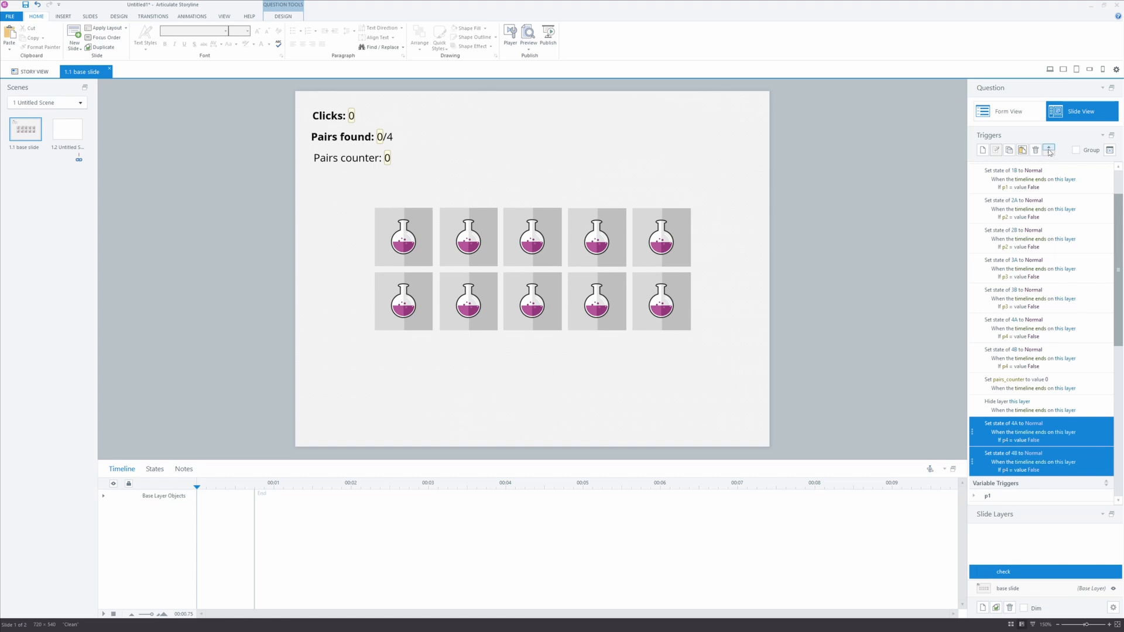
{"action": "left_click", "coordinate": [1048, 147]}
{"action": "left_click", "coordinate": [1049, 149]}
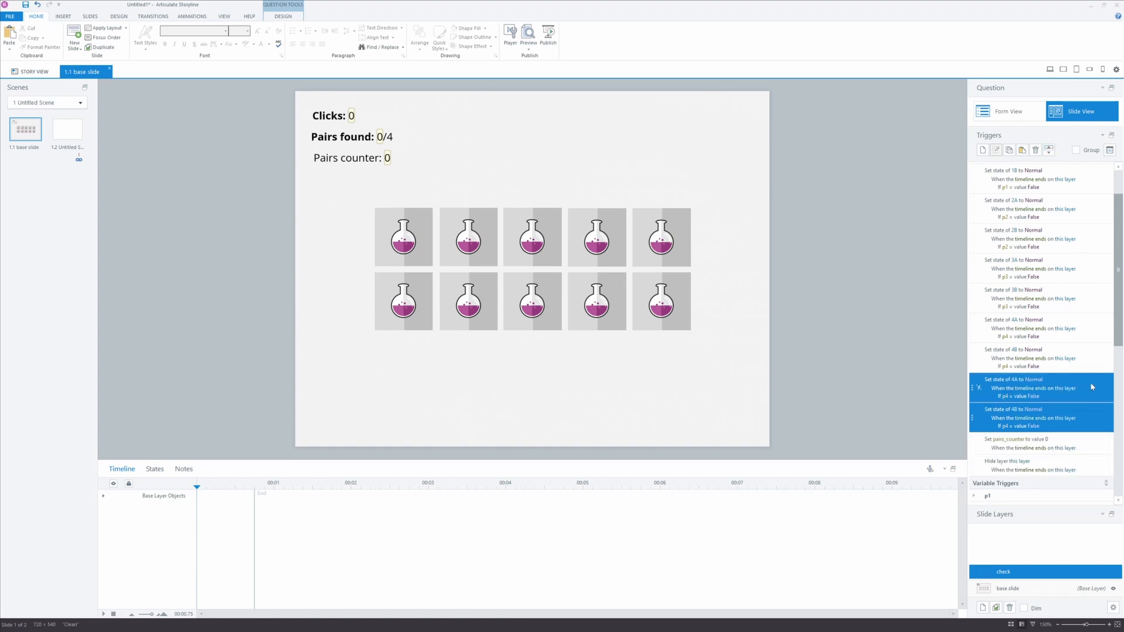
Edit the copied 4A trigger to set card 5A to Normal on the condition that p5 equals False.
{"action": "left_click", "coordinate": [1062, 380]}
{"action": "left_click", "coordinate": [1033, 380]}
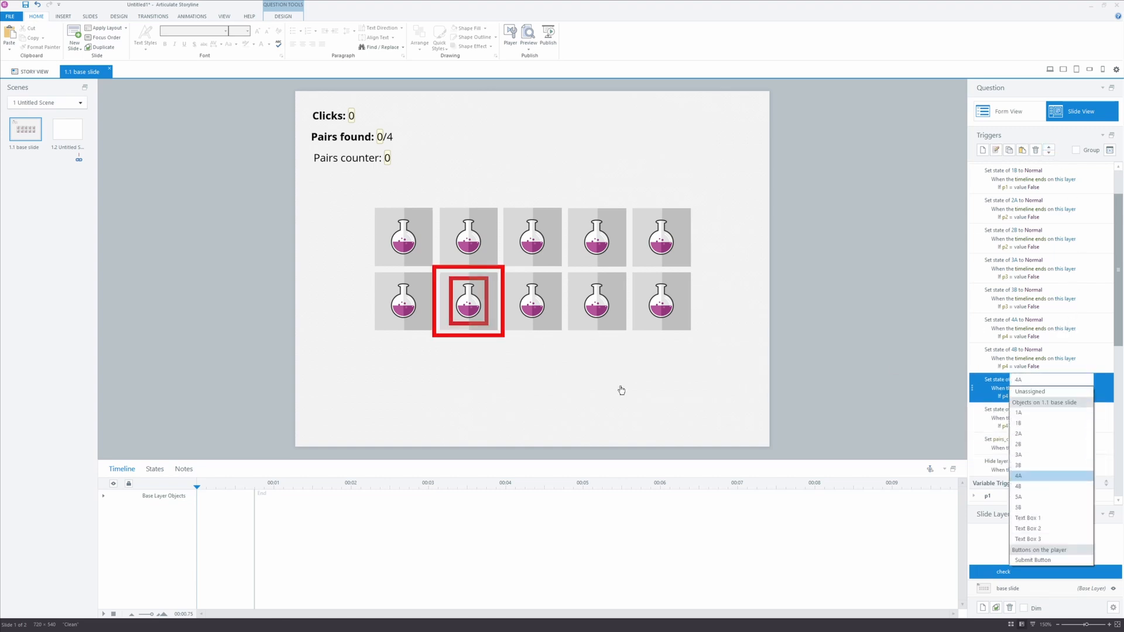
{"action": "left_click", "coordinate": [1035, 499]}
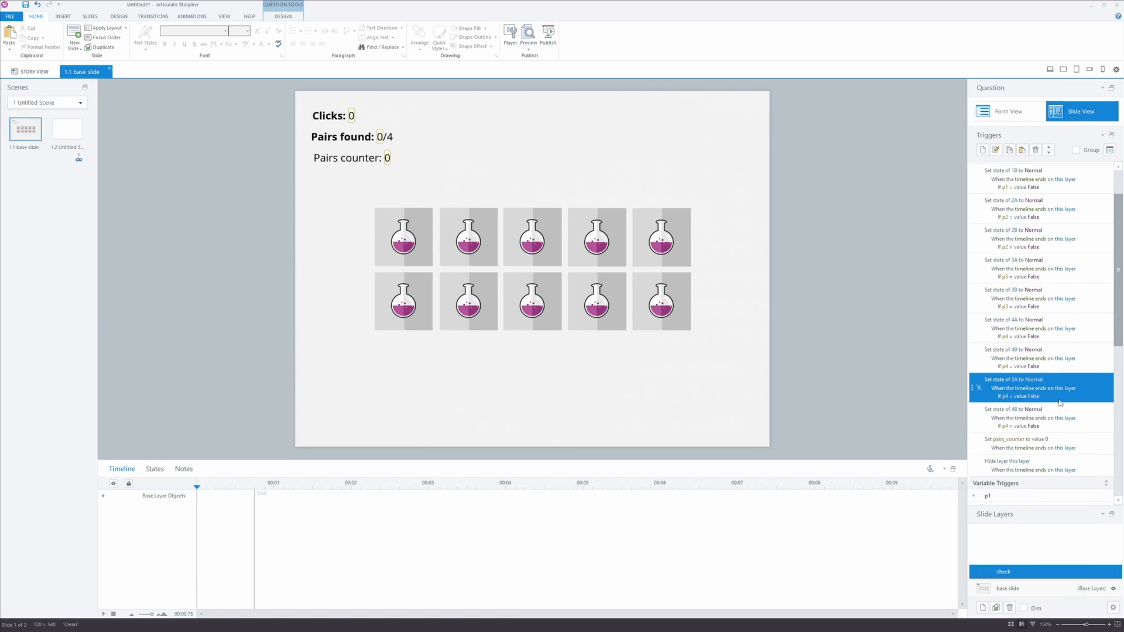
{"action": "double_click", "coordinate": [1083, 397]}
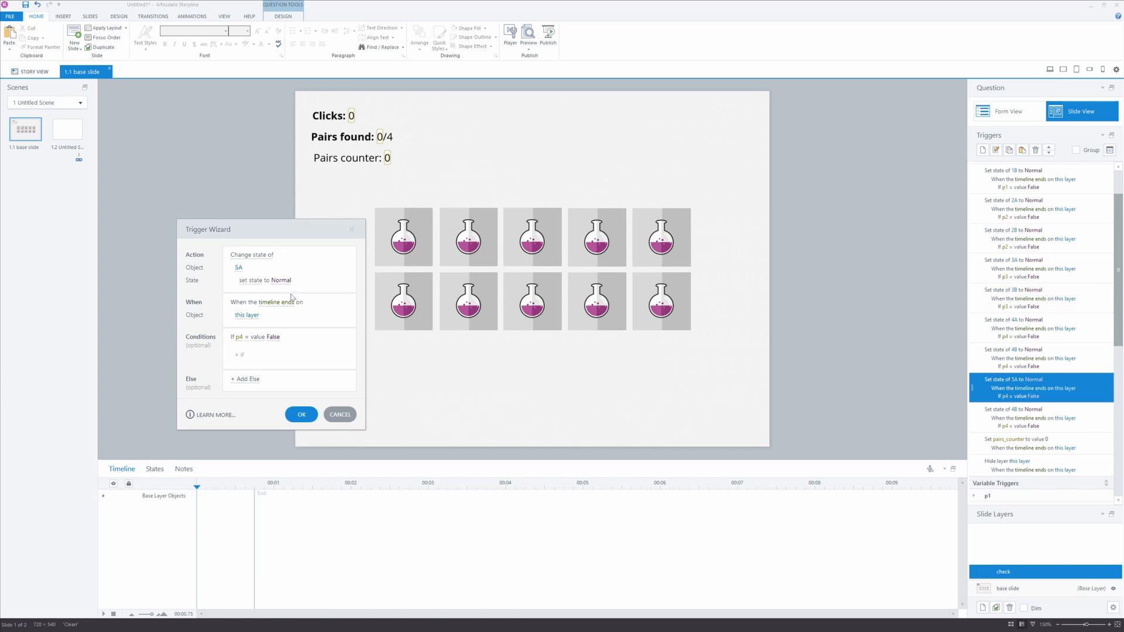
{"action": "left_click", "coordinate": [239, 339]}
{"action": "left_click", "coordinate": [250, 484]}
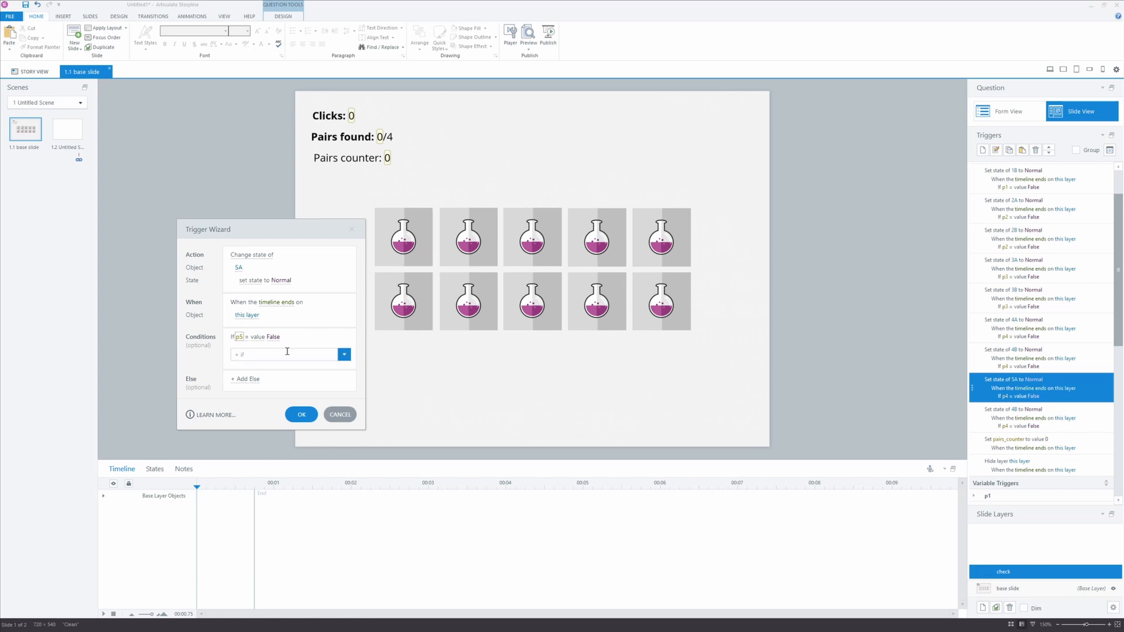
{"action": "left_click", "coordinate": [300, 416]}
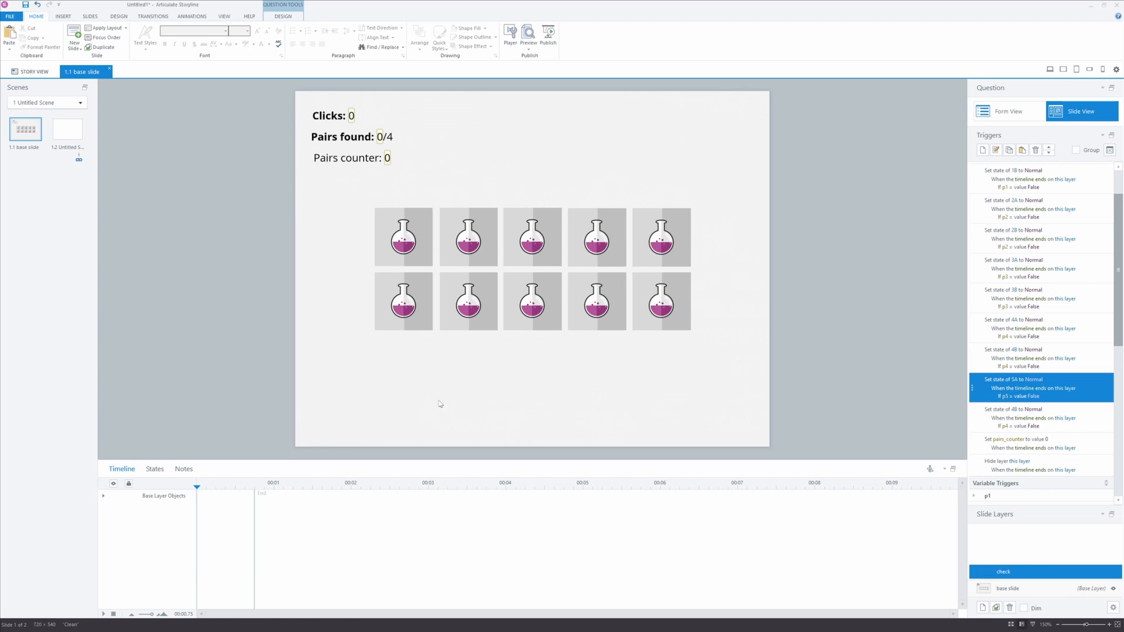
Edit the copied 4B trigger to set card 5B to Normal on the condition that p5 equals False.
{"action": "left_click", "coordinate": [1089, 418]}
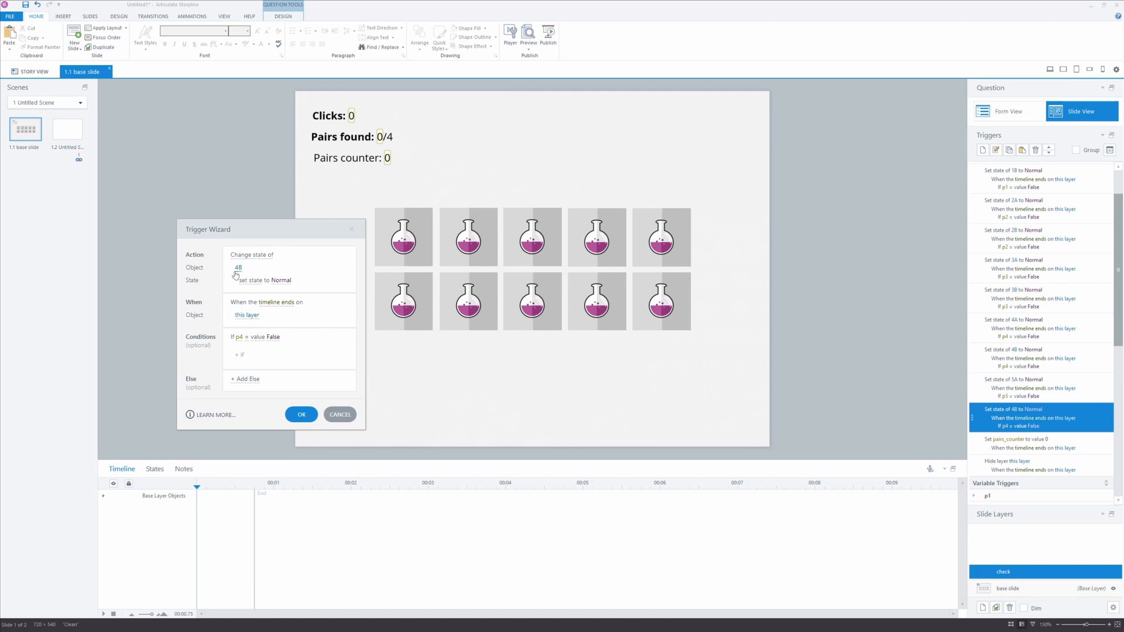
{"action": "left_click", "coordinate": [237, 270]}
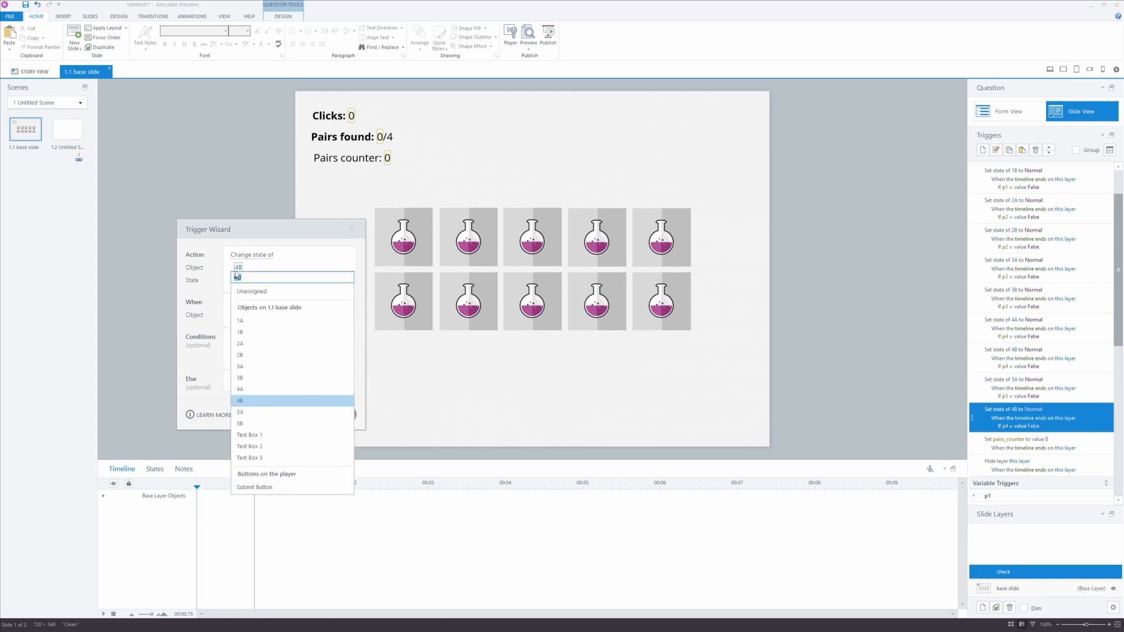
{"action": "left_click", "coordinate": [256, 424]}
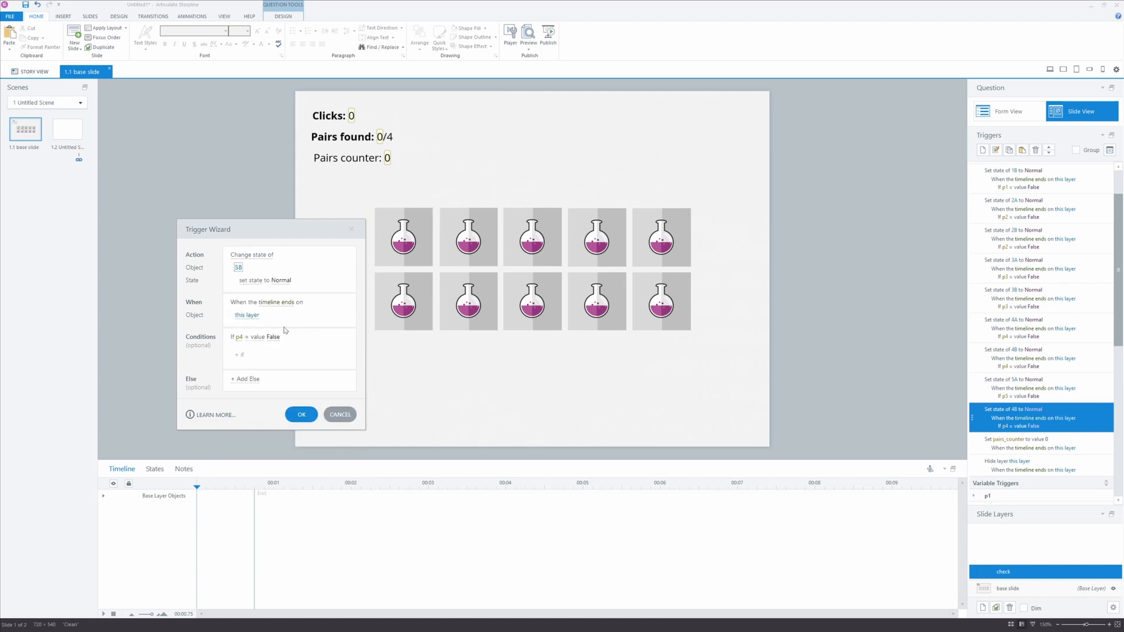
{"action": "left_click", "coordinate": [239, 337]}
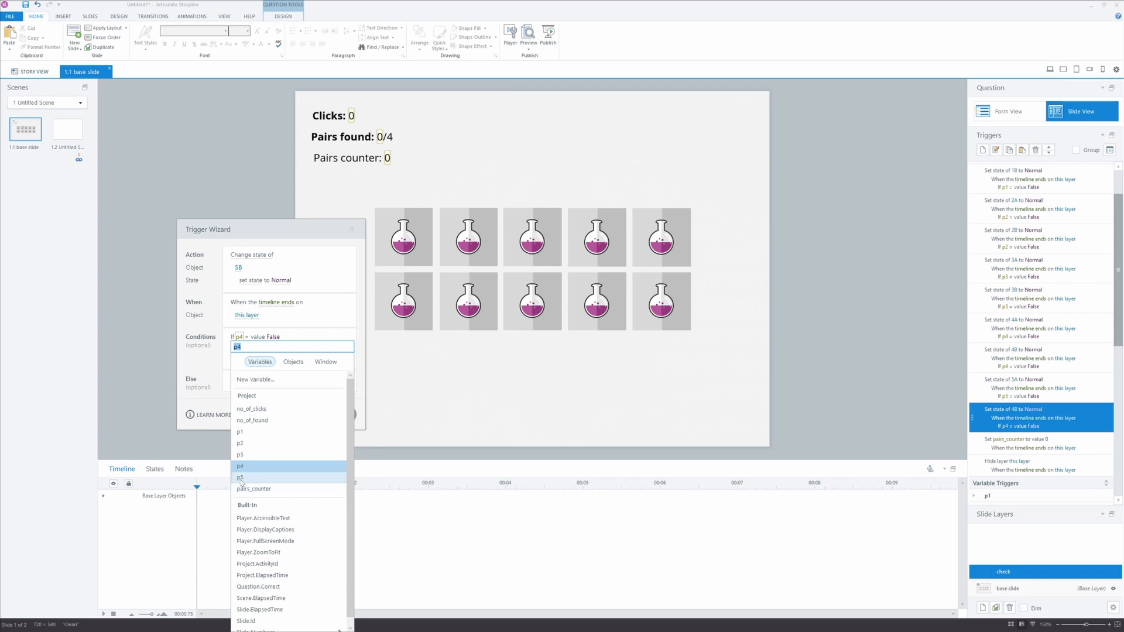
{"action": "left_click", "coordinate": [240, 478]}
{"action": "left_click", "coordinate": [302, 416]}
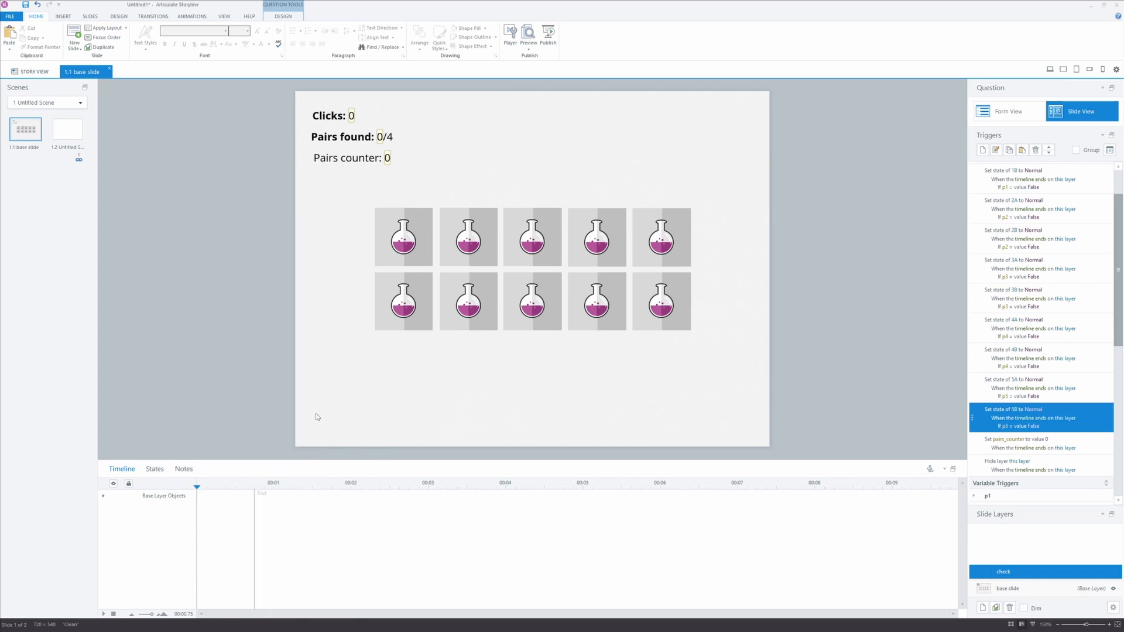
Review the check layer's timeline-end triggers, including the pairs_counter reset and the trigger that hides the layer.
{"action": "scroll", "coordinate": [1087, 417], "scroll_direction": "down", "scroll_amount": 2}
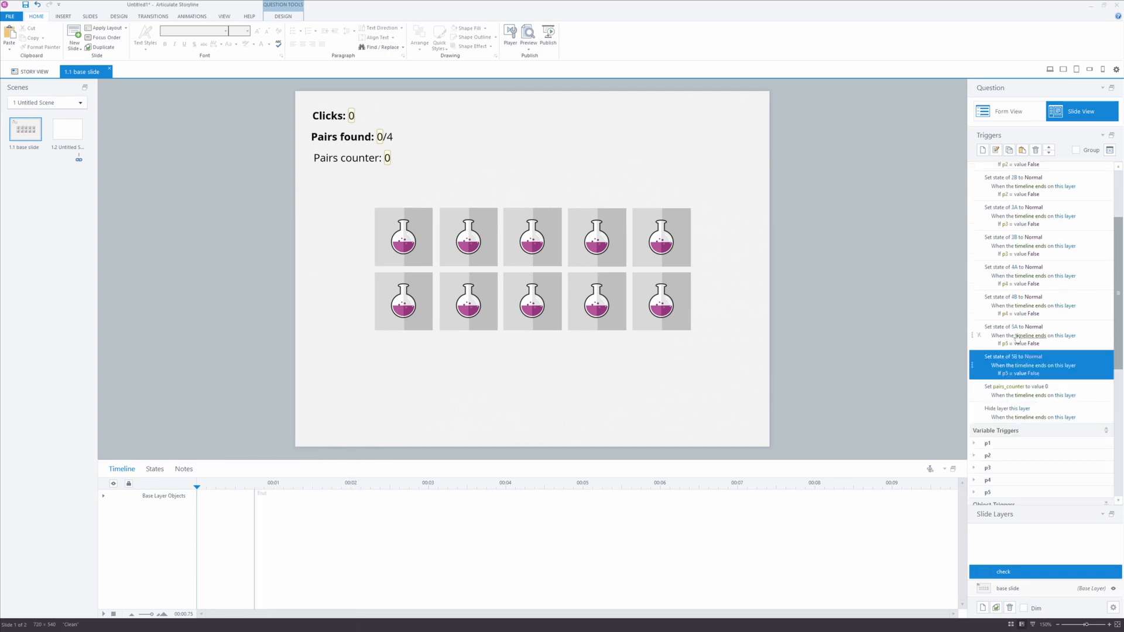
{"action": "left_click", "coordinate": [1023, 397]}
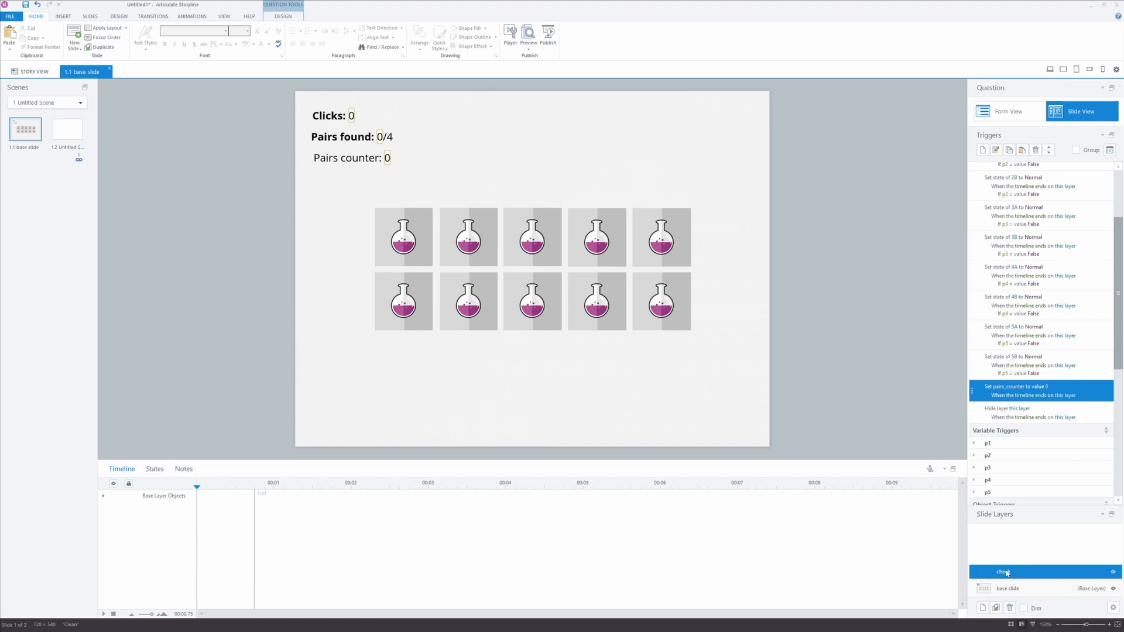
{"action": "left_click", "coordinate": [1096, 415]}
{"action": "scroll", "coordinate": [1093, 404], "scroll_direction": "up", "scroll_amount": 3}
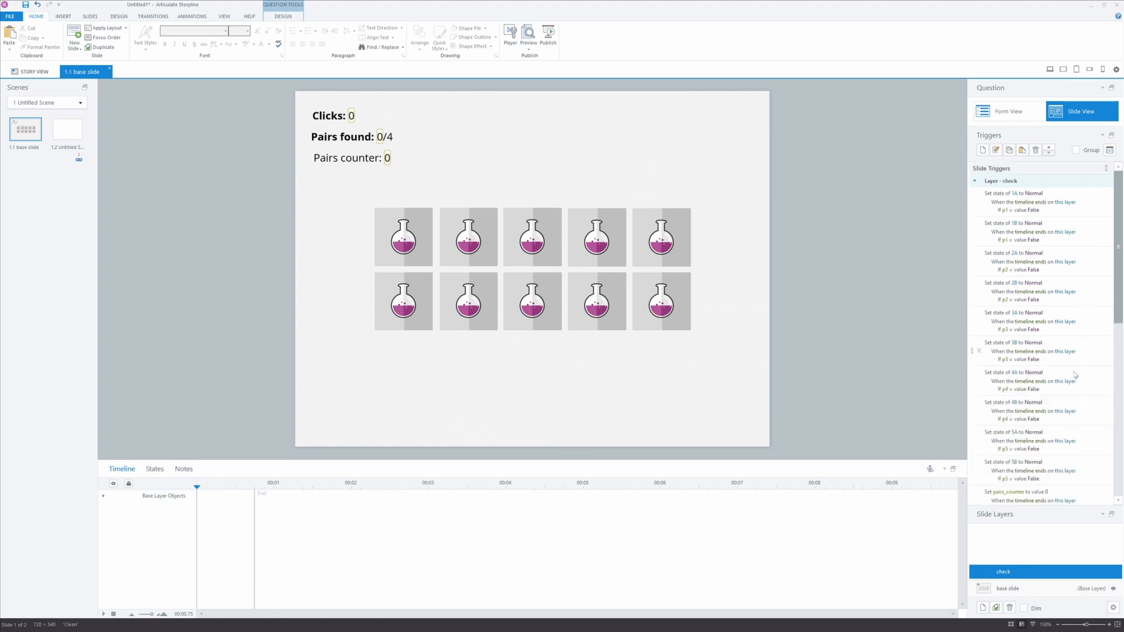
{"action": "scroll", "coordinate": [1080, 439], "scroll_direction": "down", "scroll_amount": 3}
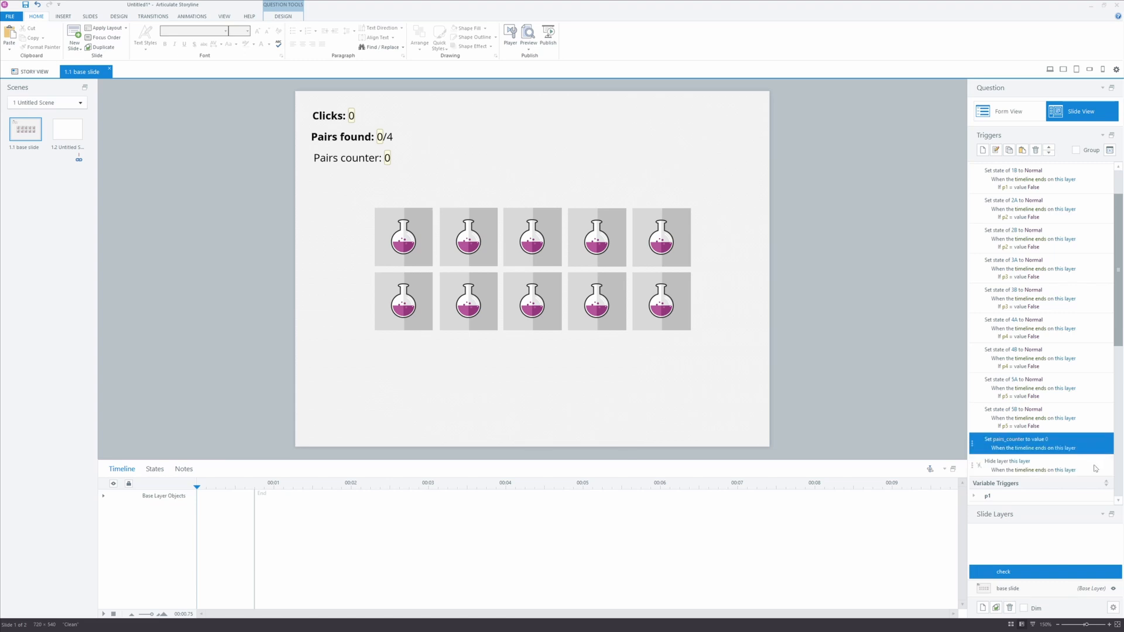
Change the total in the "Pairs found" text on the base layer to 5.
{"action": "left_click", "coordinate": [1035, 586]}
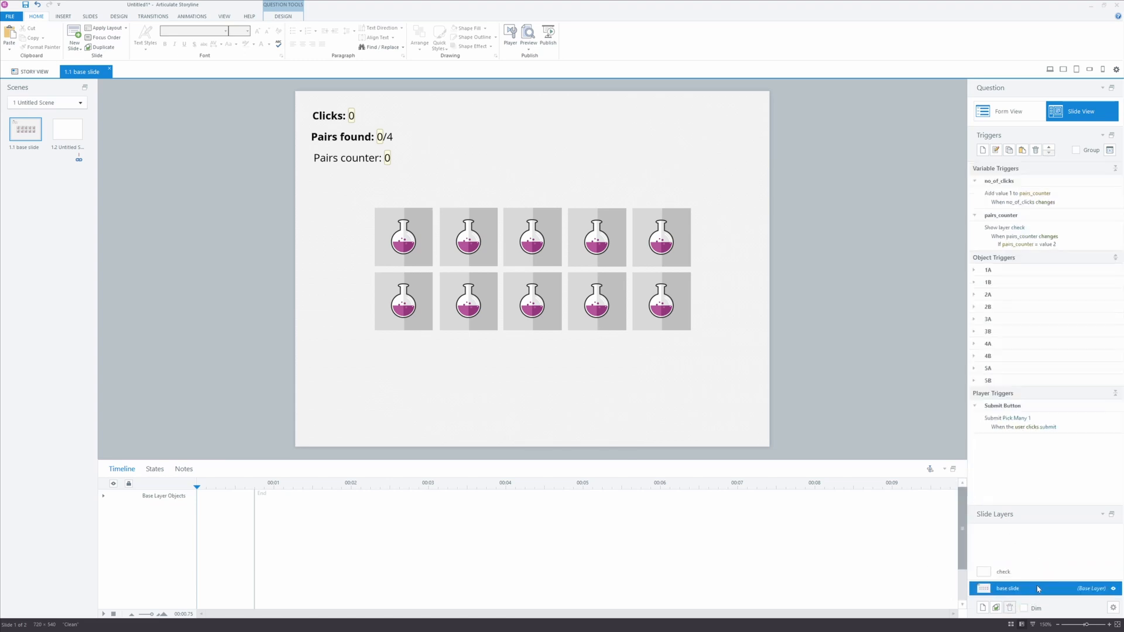
{"action": "left_click", "coordinate": [396, 138]}
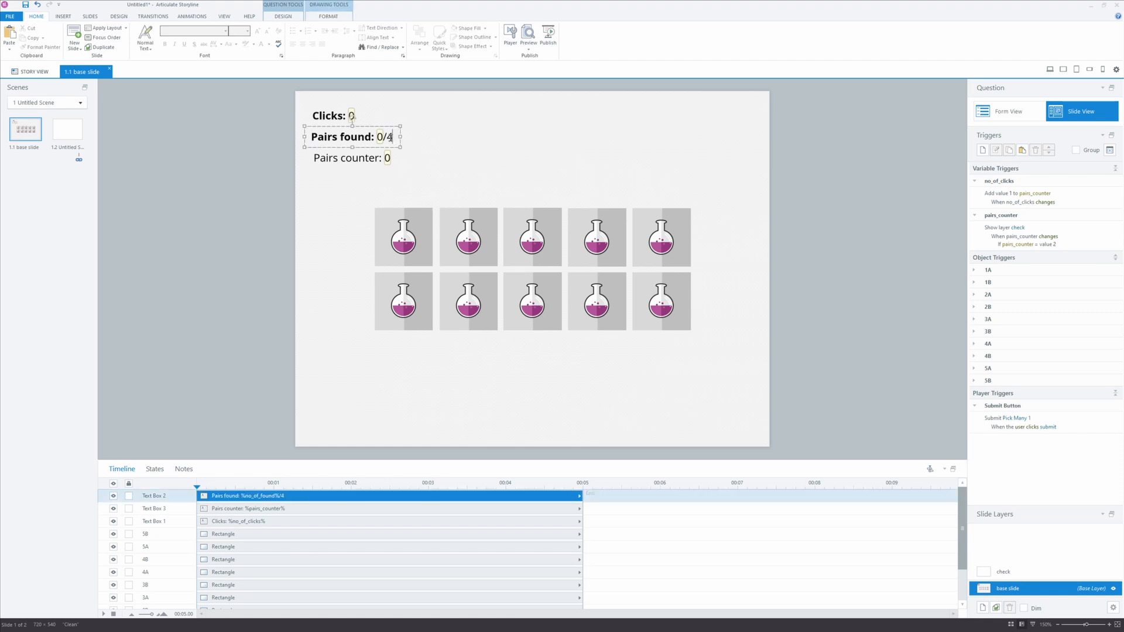
{"action": "type", "text": "5"}
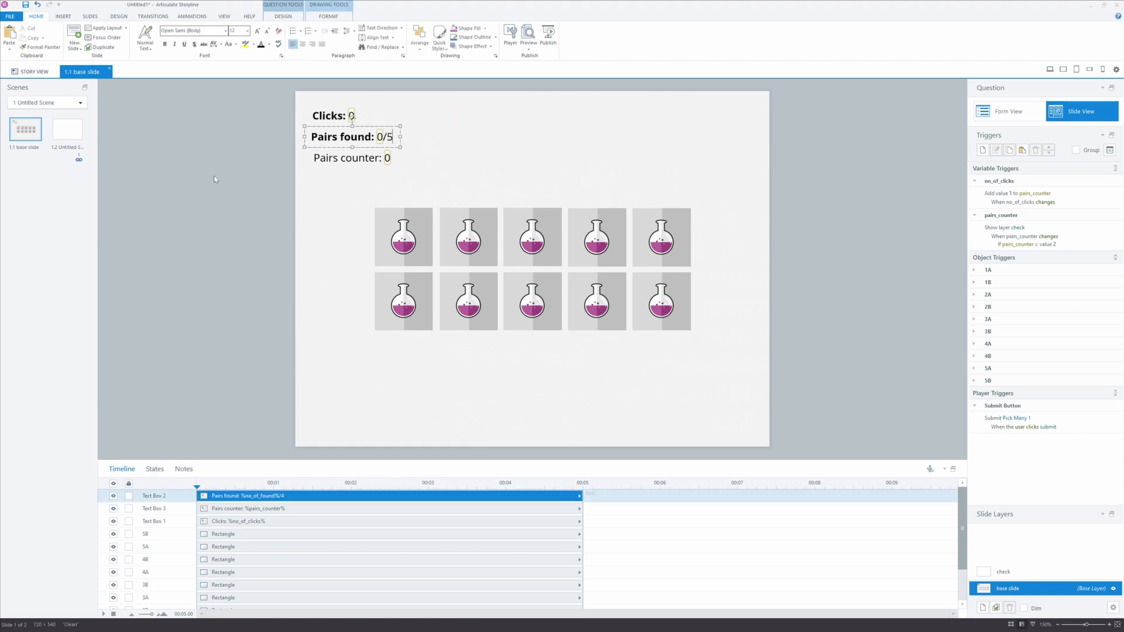
{"action": "left_click", "coordinate": [214, 180]}
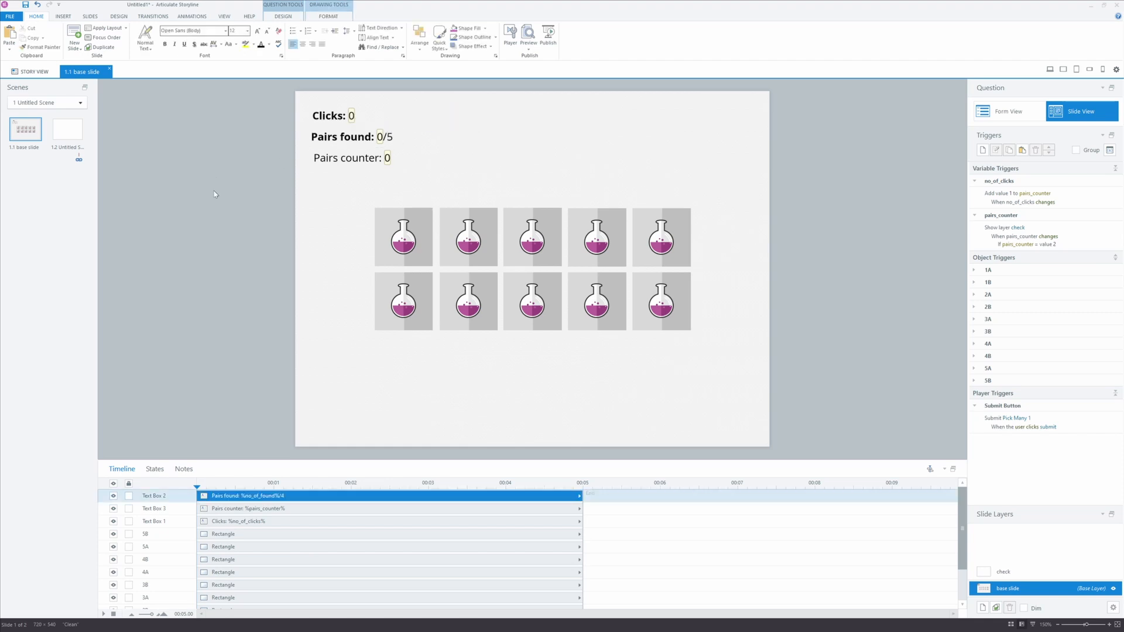
Preview this slide and test the game by matching the tlen–O and Si–krzem card pairs.
{"action": "left_click", "coordinate": [529, 47]}
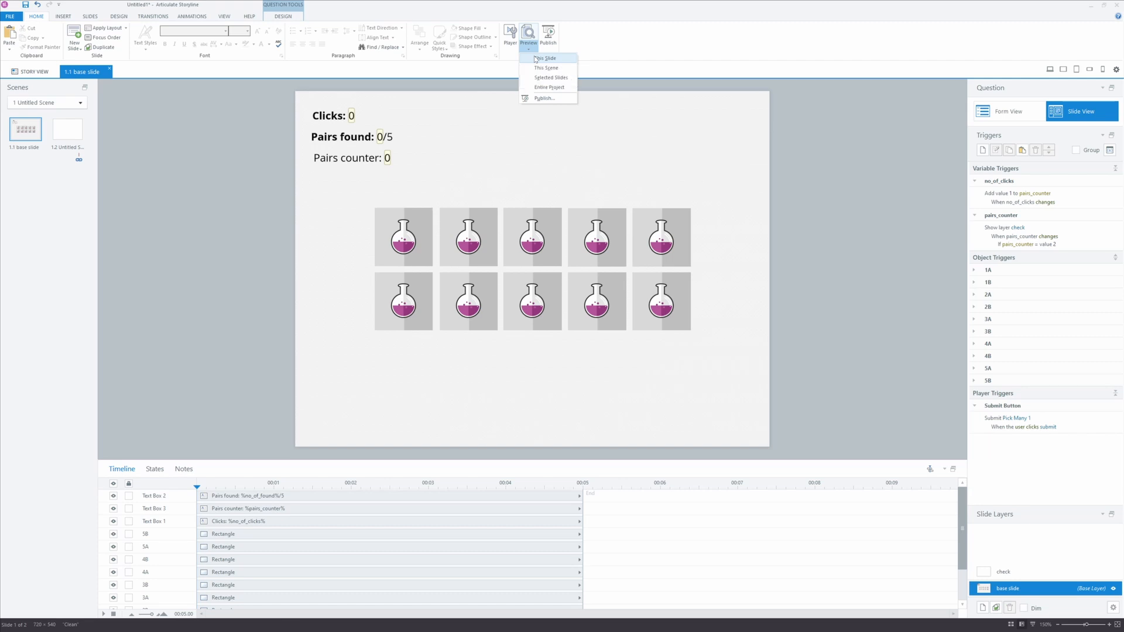
{"action": "left_click", "coordinate": [534, 59]}
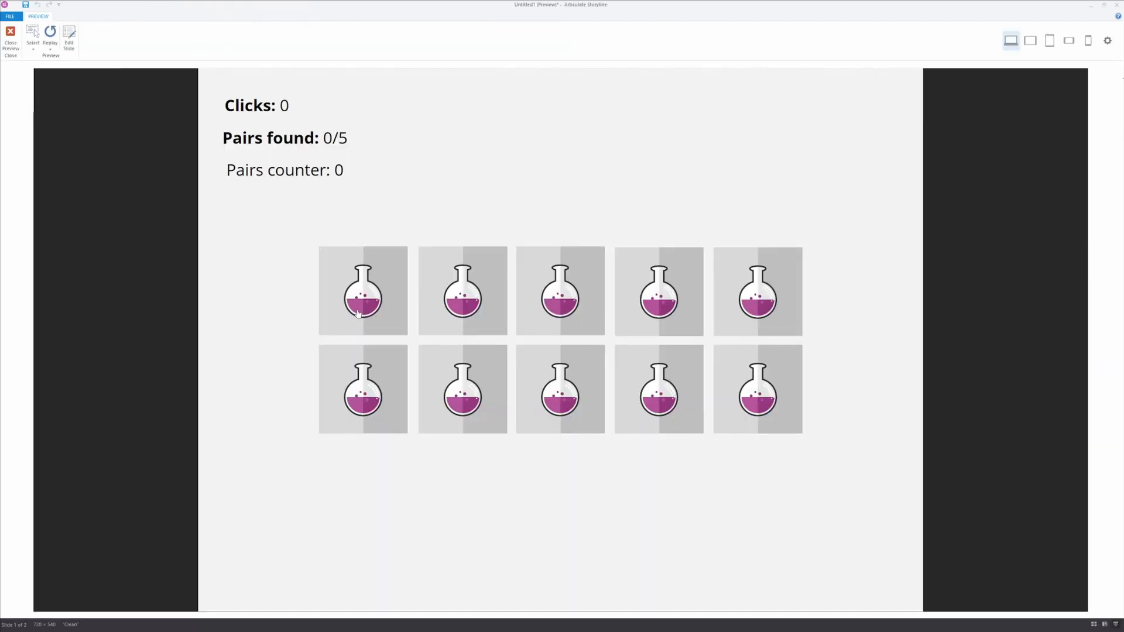
{"action": "left_click", "coordinate": [360, 319]}
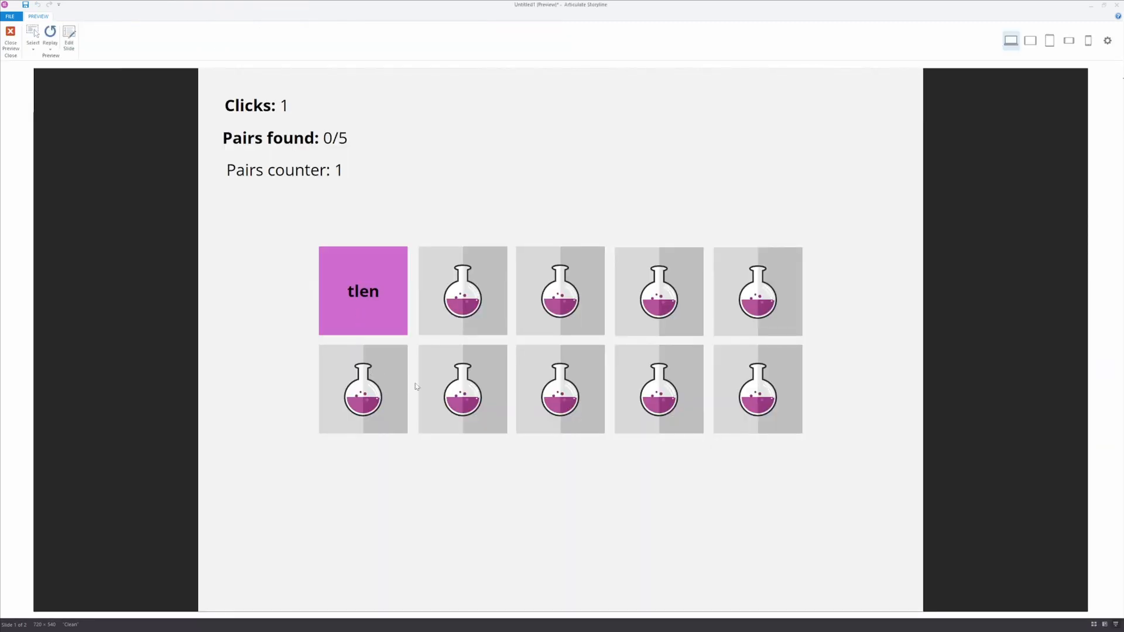
{"action": "left_click", "coordinate": [457, 388]}
{"action": "left_click", "coordinate": [369, 410]}
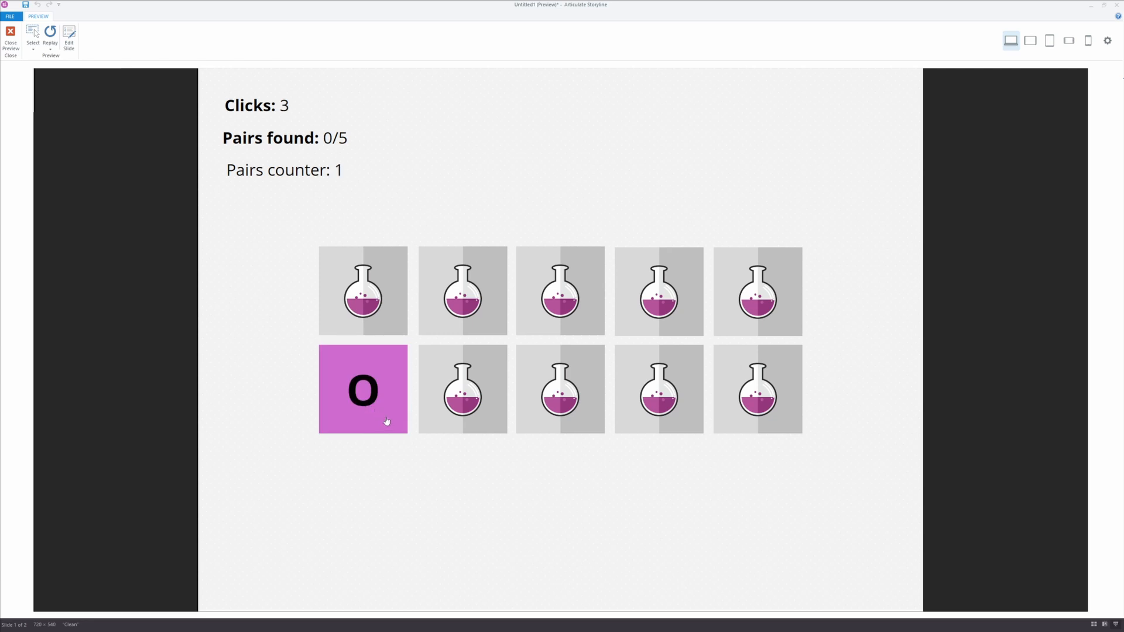
{"action": "left_click", "coordinate": [369, 298]}
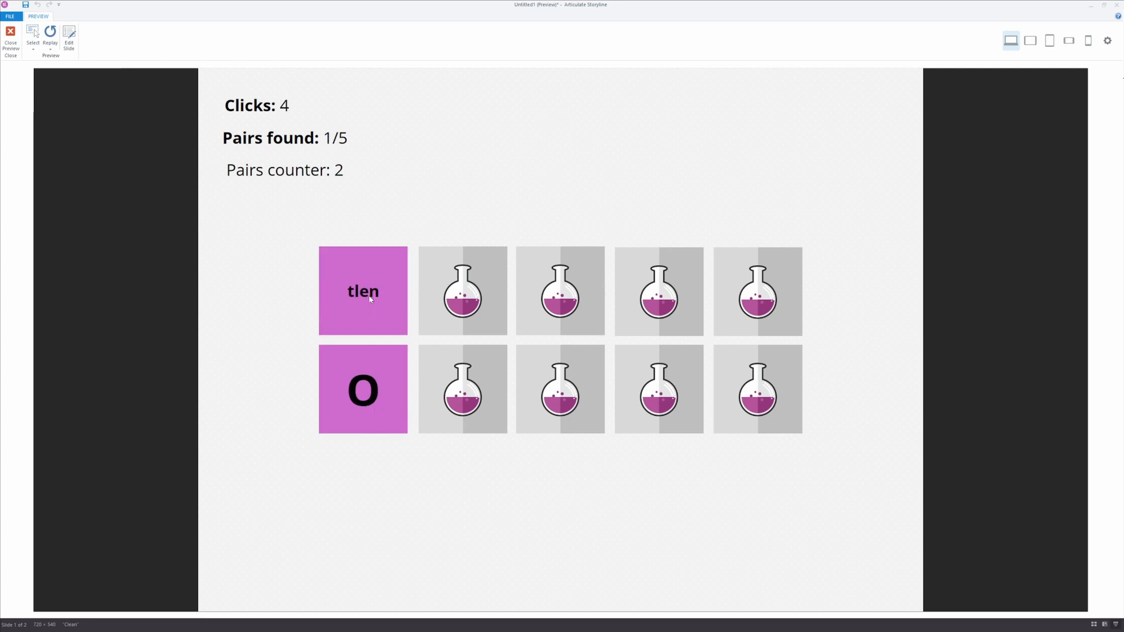
{"action": "left_click", "coordinate": [471, 392]}
{"action": "left_click", "coordinate": [555, 391]}
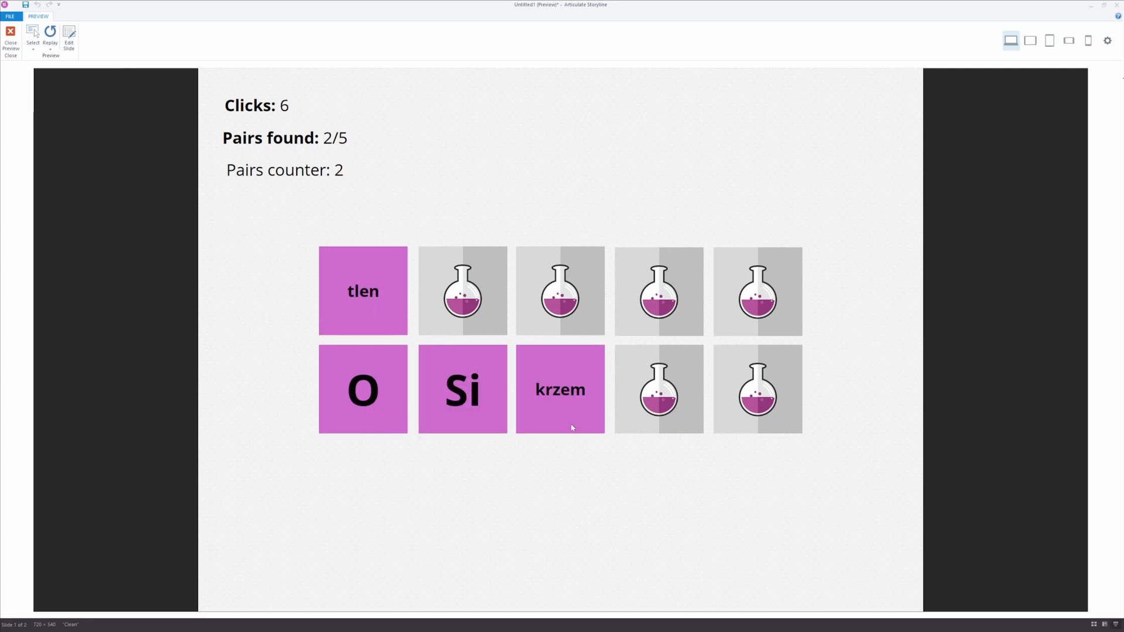
Continue the test by trying mismatched cards and matching the H–wodór and Na–sód pairs.
{"action": "left_click", "coordinate": [476, 303]}
{"action": "left_click", "coordinate": [555, 304]}
{"action": "left_click", "coordinate": [469, 305]}
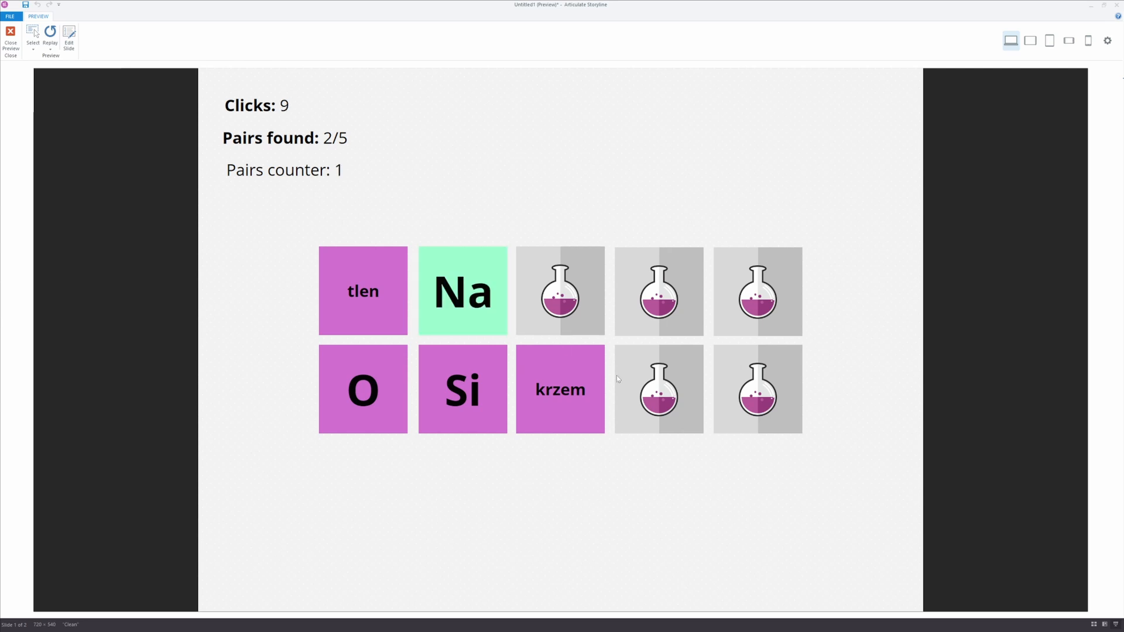
{"action": "left_click", "coordinate": [642, 392]}
{"action": "left_click", "coordinate": [738, 399]}
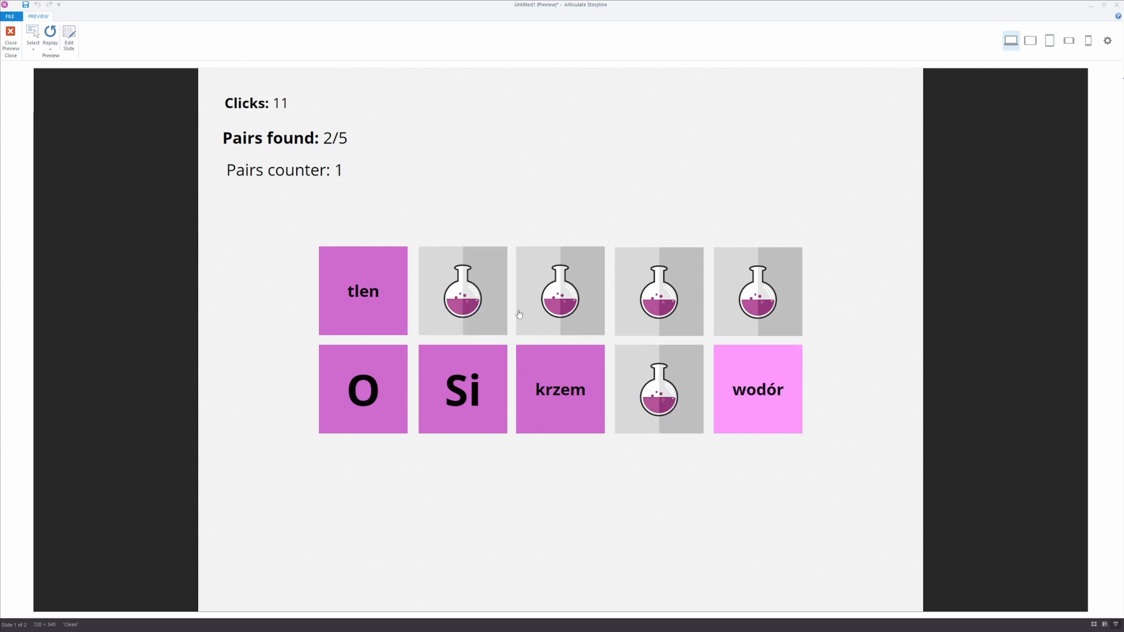
{"action": "left_click", "coordinate": [476, 294]}
{"action": "left_click", "coordinate": [558, 304]}
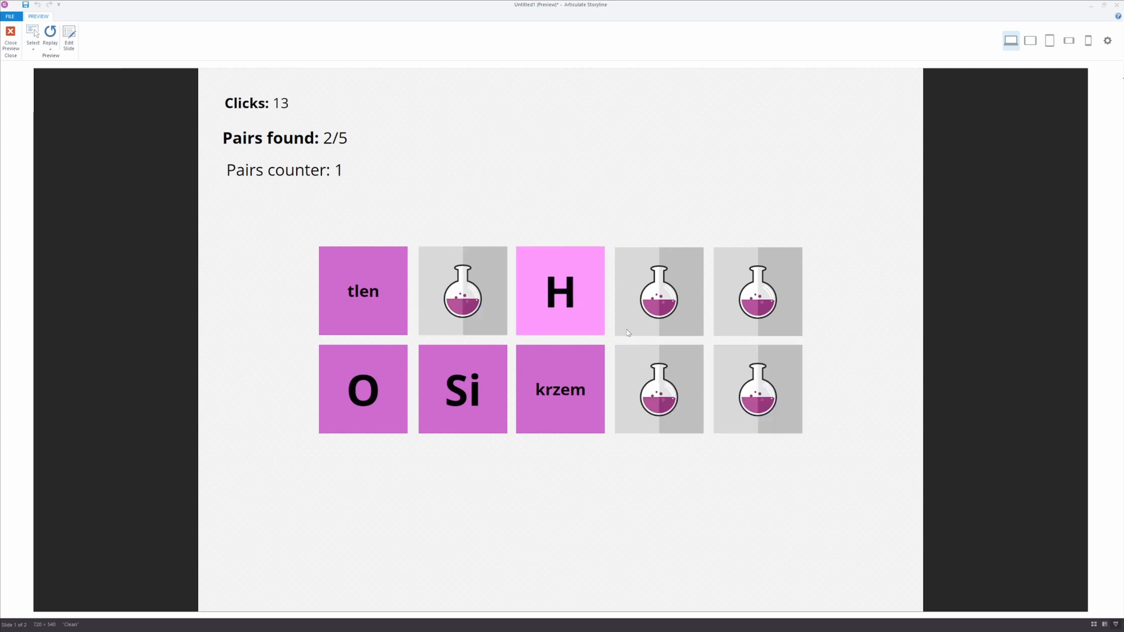
{"action": "left_click", "coordinate": [758, 386]}
{"action": "left_click", "coordinate": [767, 311]}
{"action": "left_click", "coordinate": [474, 289]}
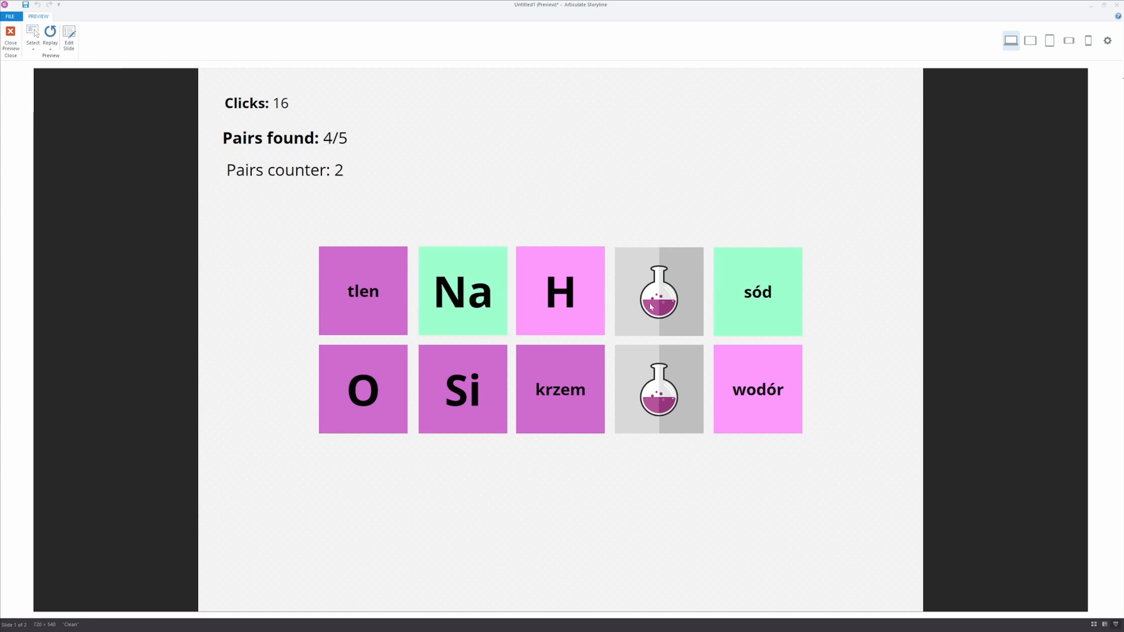
Complete the test by matching the żelazo–Fe card pair and close the preview.
{"action": "left_click", "coordinate": [659, 297]}
{"action": "left_click", "coordinate": [660, 389]}
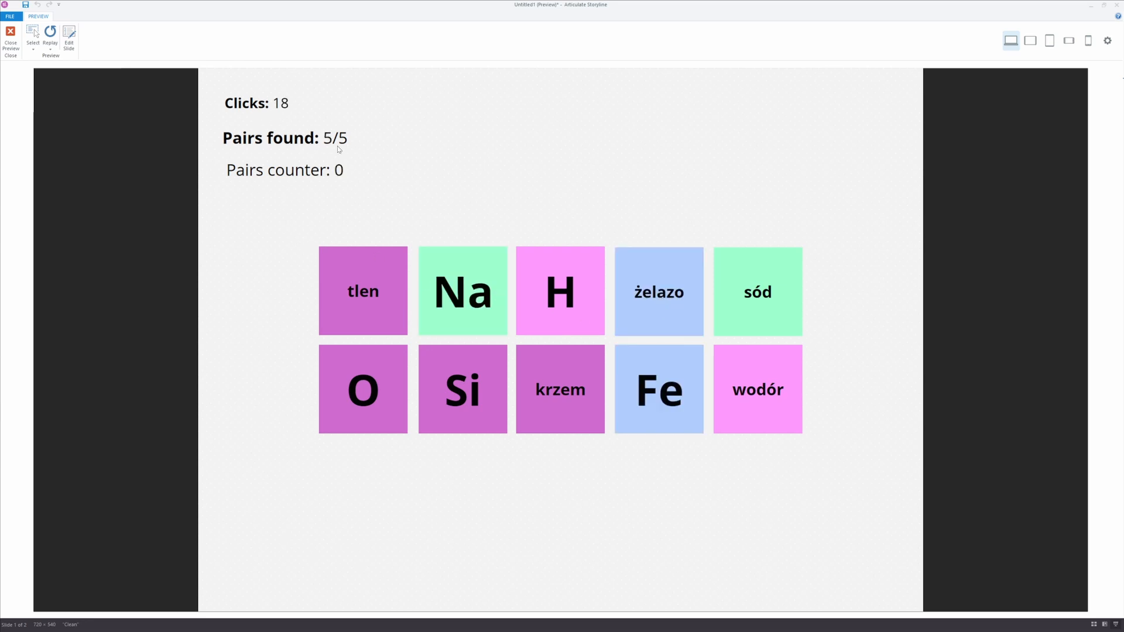
{"action": "left_click", "coordinate": [11, 35]}
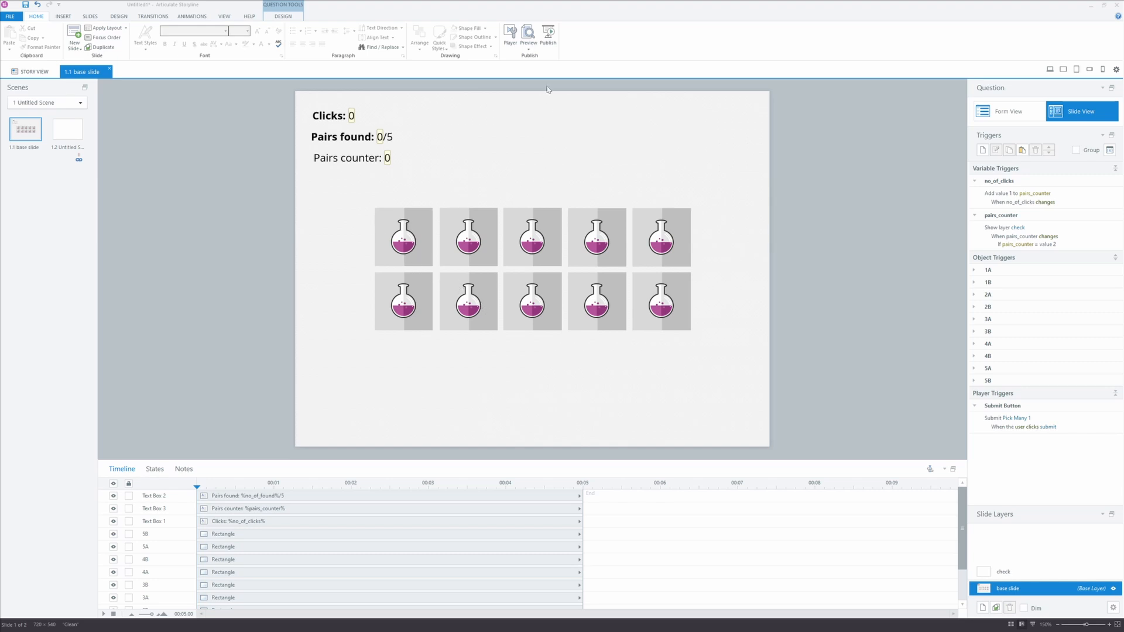
Preview the slide again, match the tlen–O card pair in the first column, and exit the preview.
{"action": "left_click", "coordinate": [529, 49]}
{"action": "left_click", "coordinate": [545, 66]}
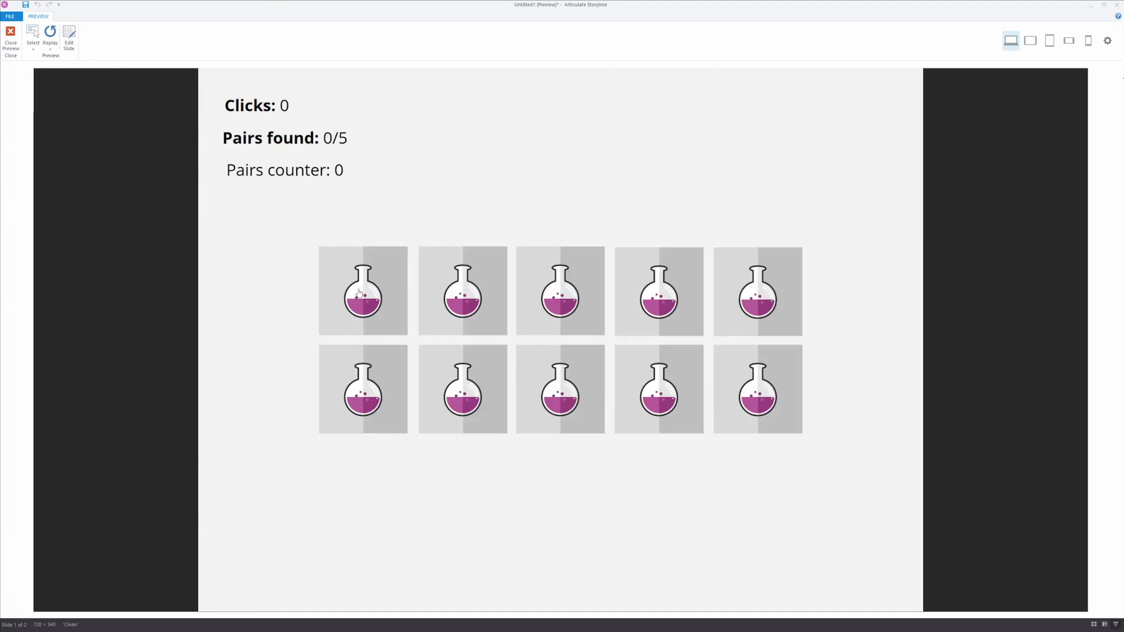
{"action": "left_click", "coordinate": [359, 293]}
{"action": "left_click", "coordinate": [367, 381]}
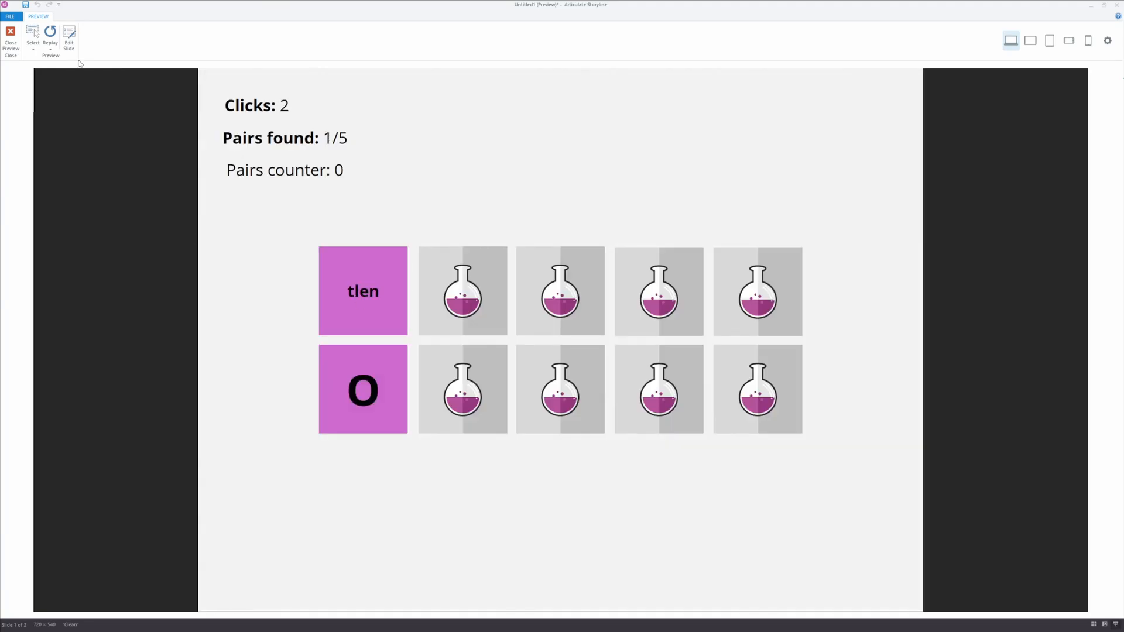
{"action": "left_click", "coordinate": [11, 38]}
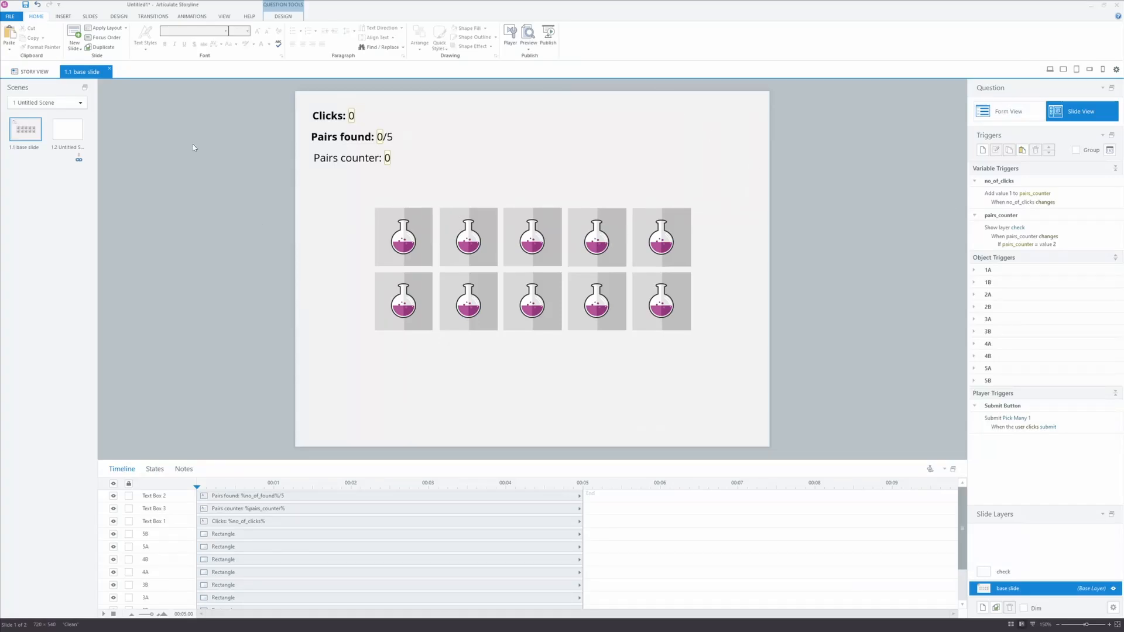
Convert the blank slide 1.2 to a Pick Many freeform question.
{"action": "left_click", "coordinate": [67, 129]}
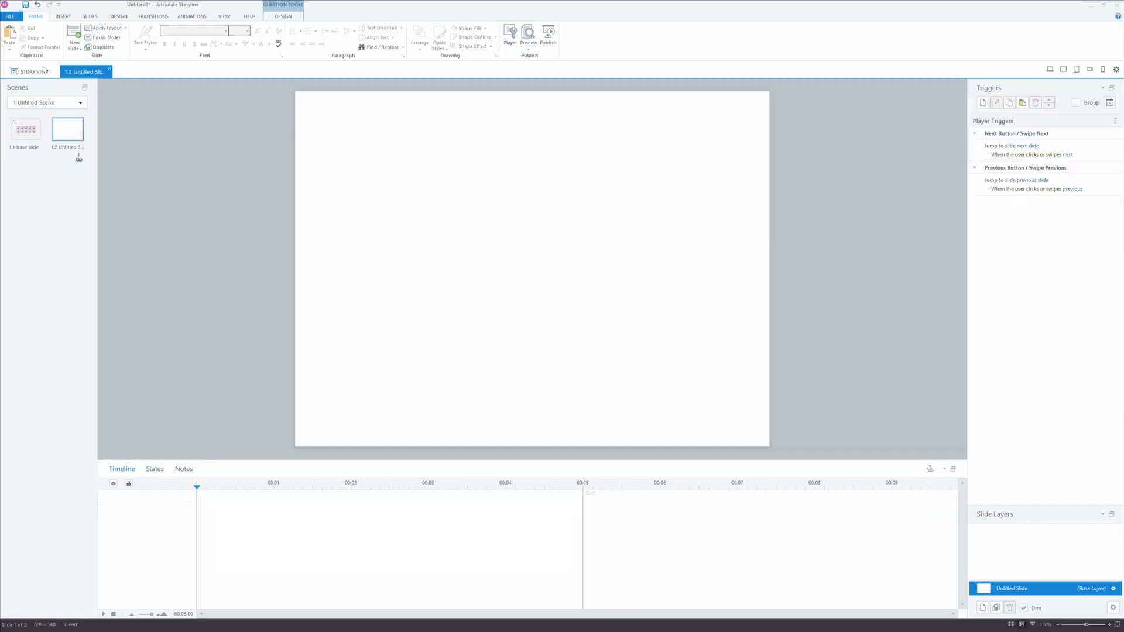
{"action": "left_click", "coordinate": [64, 18]}
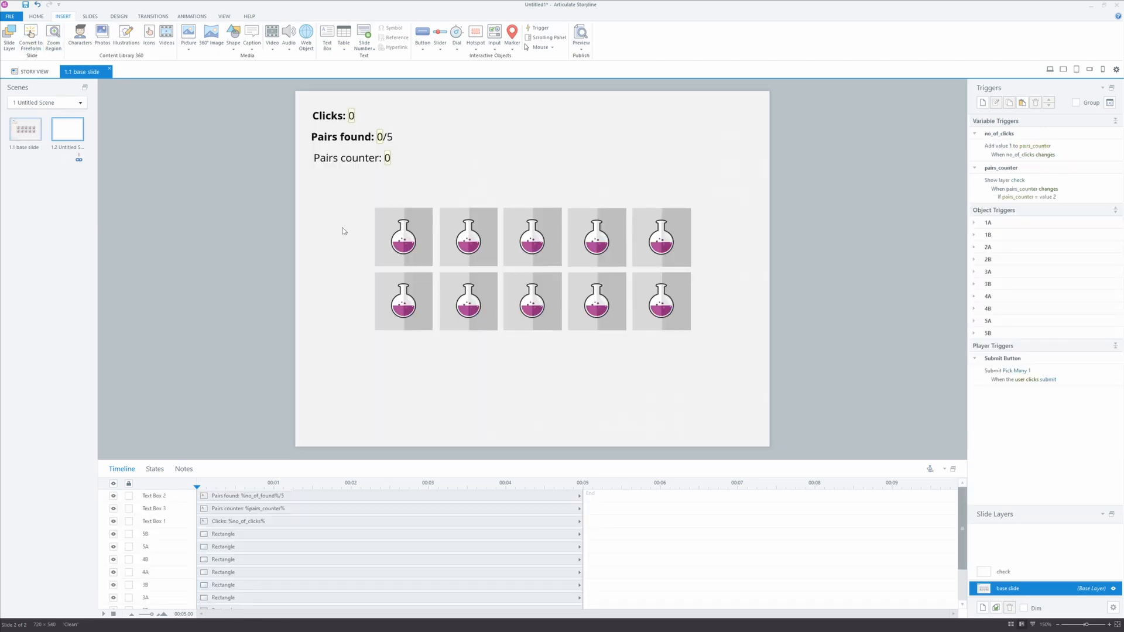
{"action": "left_click", "coordinate": [26, 136]}
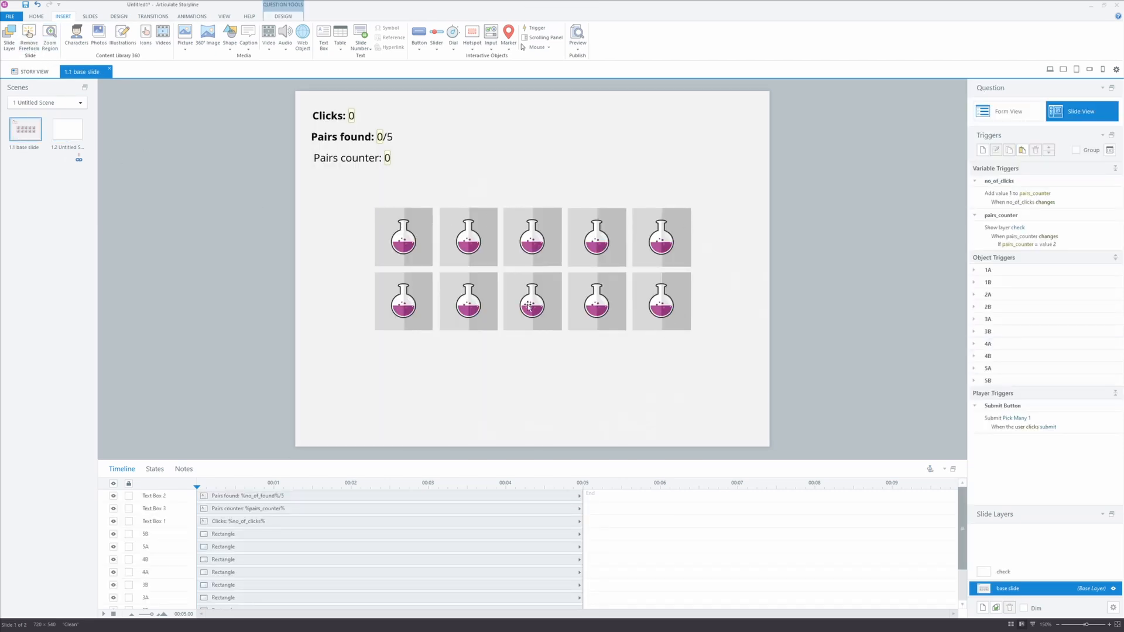
{"action": "left_click", "coordinate": [72, 133]}
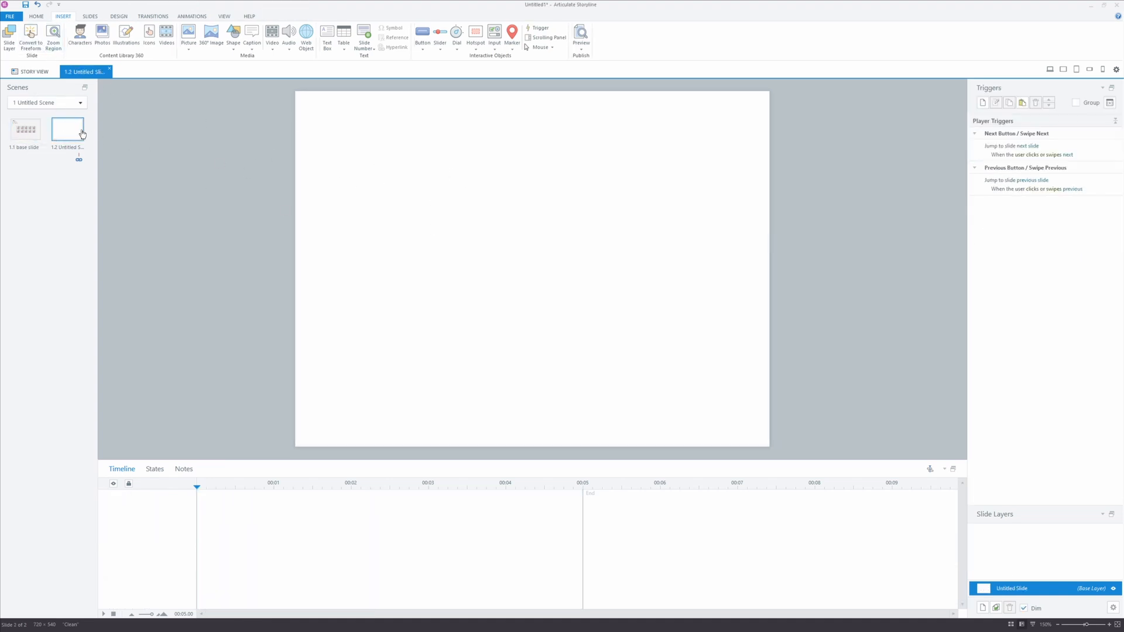
{"action": "left_click", "coordinate": [33, 46]}
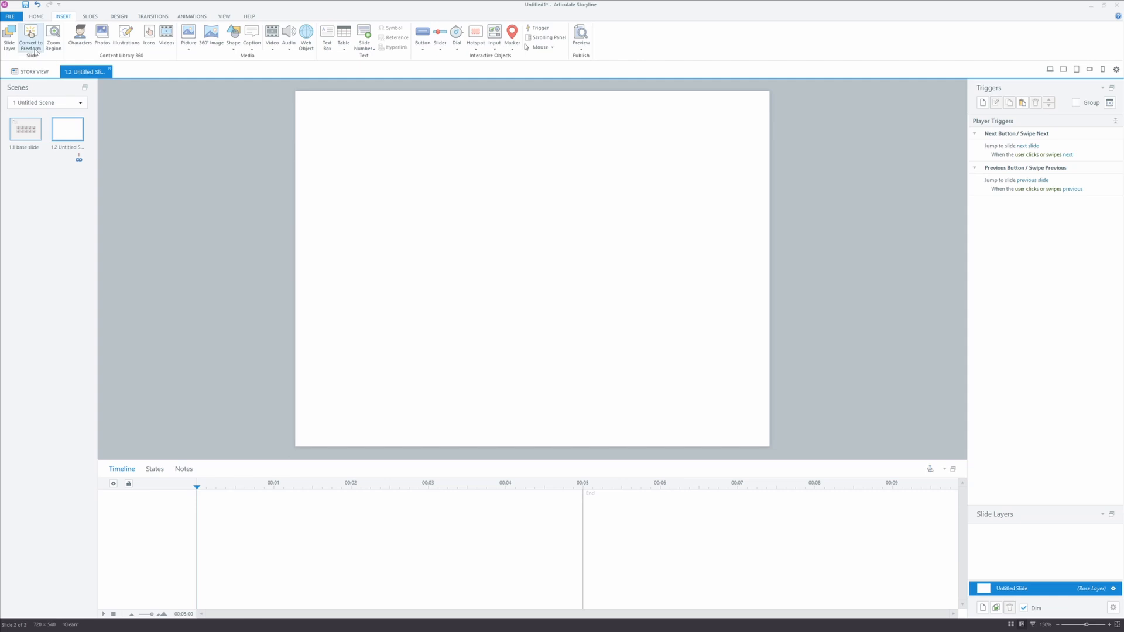
{"action": "left_click", "coordinate": [571, 275]}
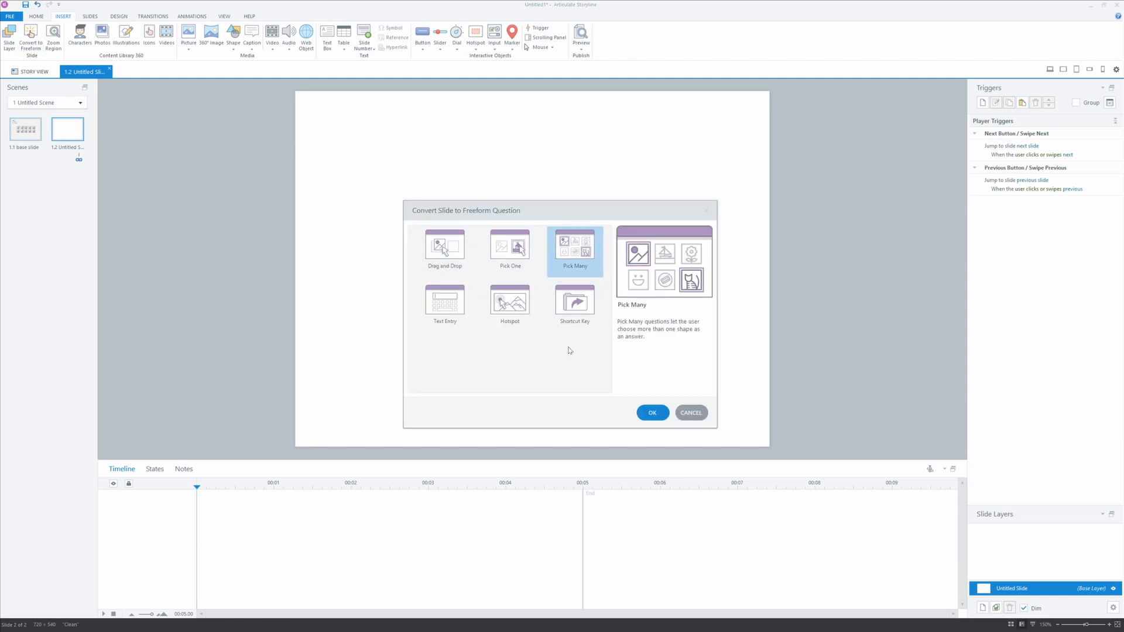
{"action": "left_click", "coordinate": [653, 414]}
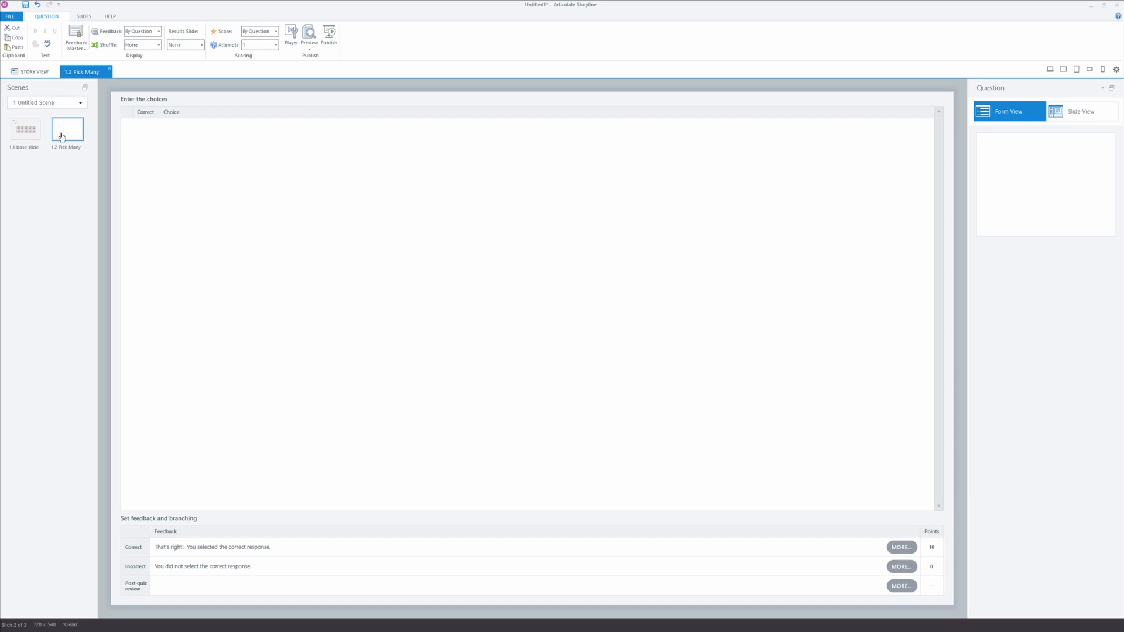
Add the 5A and 5B rectangles as choices I and J in the base slide's question form, and return to Slide View.
{"action": "left_click", "coordinate": [35, 131]}
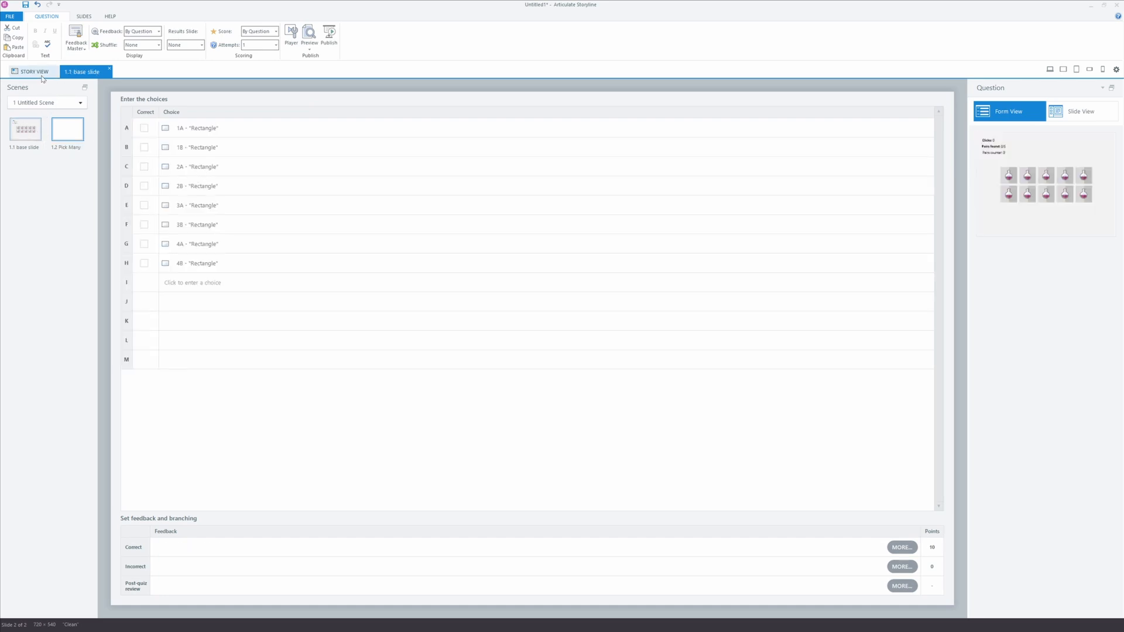
{"action": "left_click", "coordinate": [35, 71]}
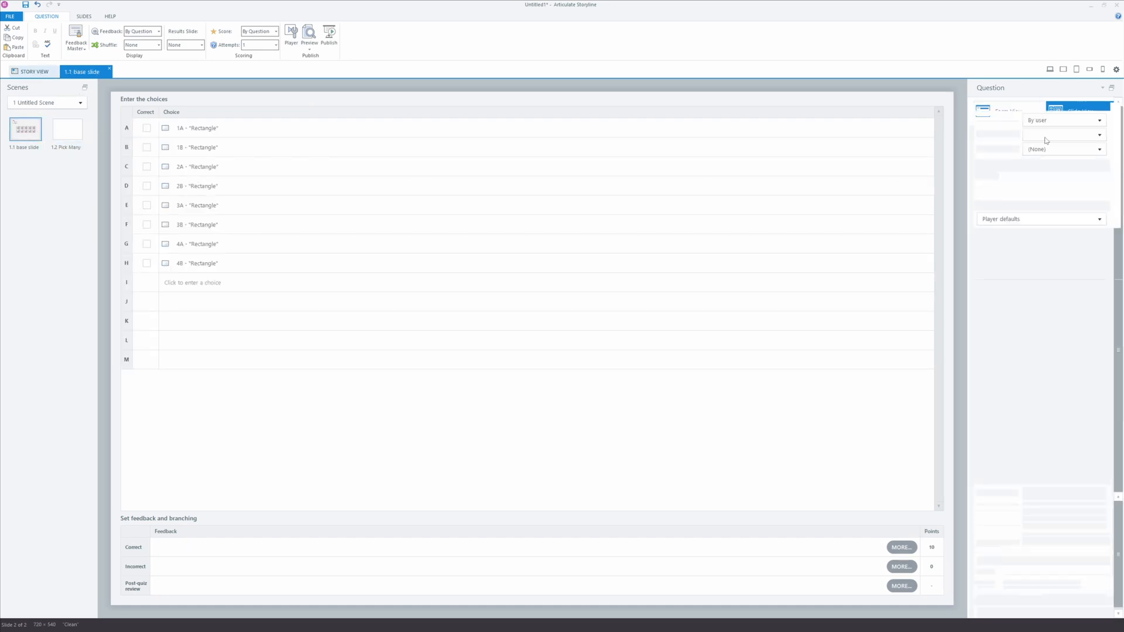
{"action": "double_click", "coordinate": [446, 131]}
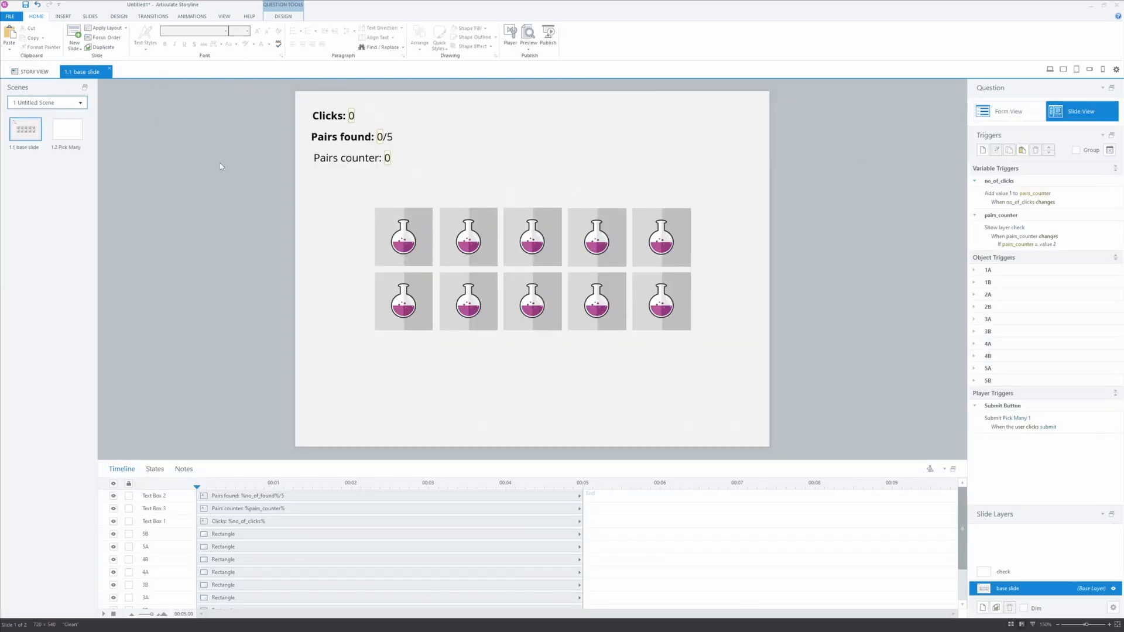
{"action": "left_click", "coordinate": [63, 16]}
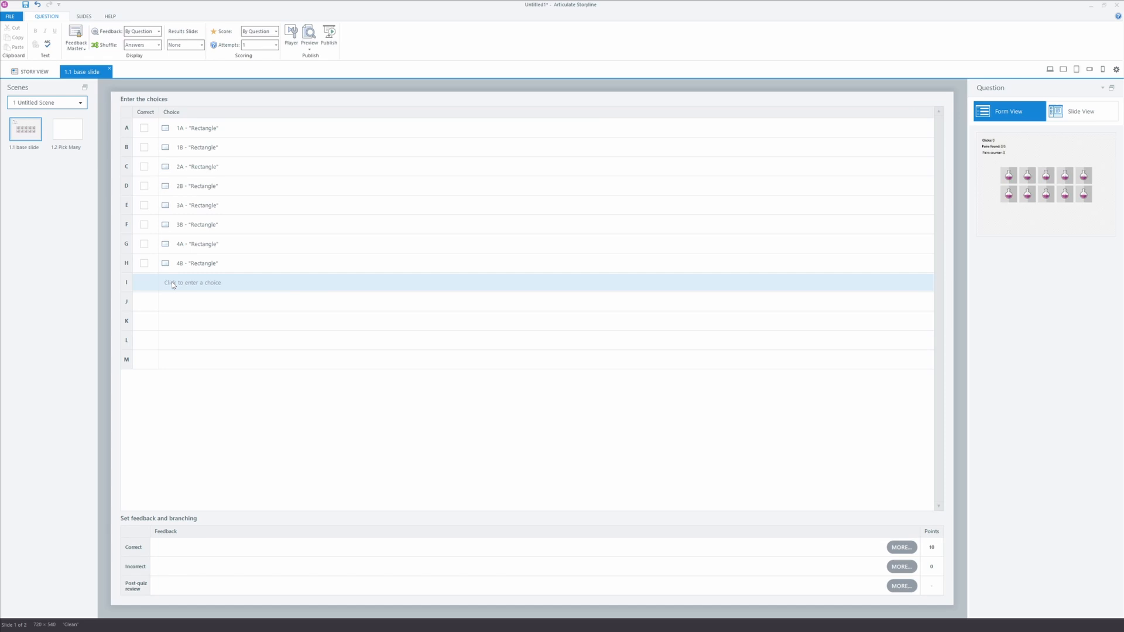
{"action": "left_click", "coordinate": [177, 283]}
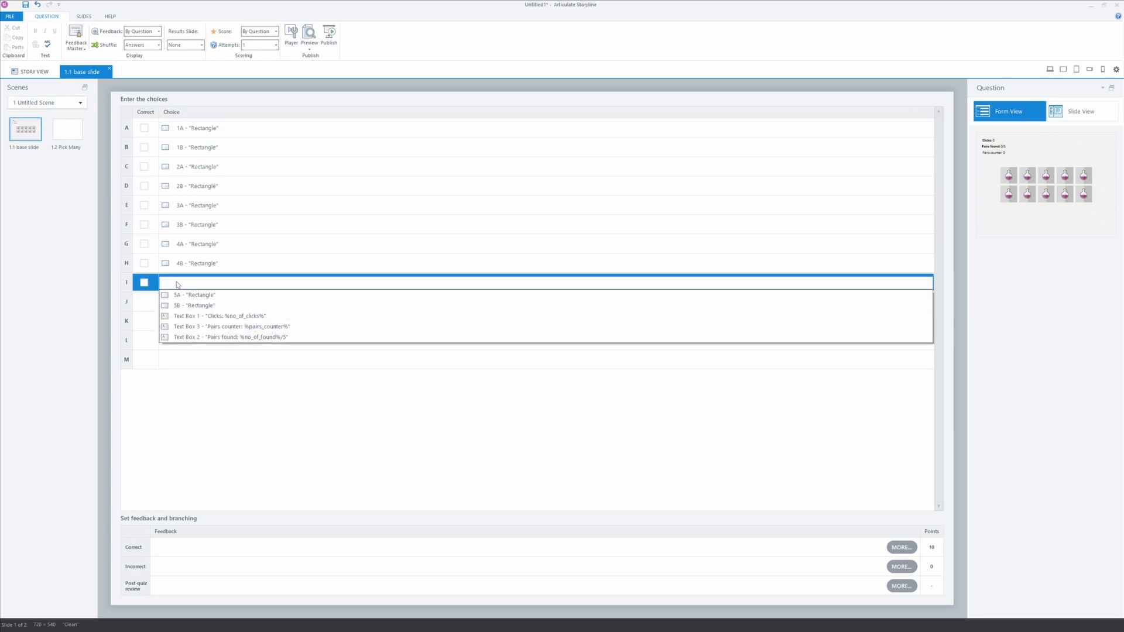
{"action": "left_click", "coordinate": [202, 296]}
{"action": "left_click", "coordinate": [197, 303]}
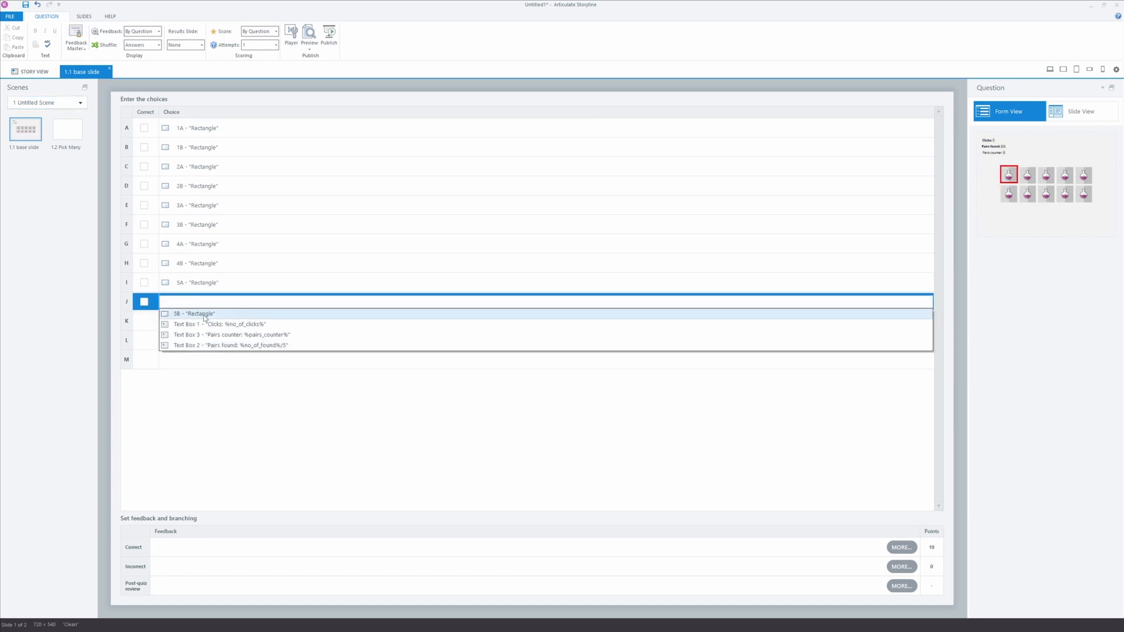
{"action": "left_click", "coordinate": [205, 317]}
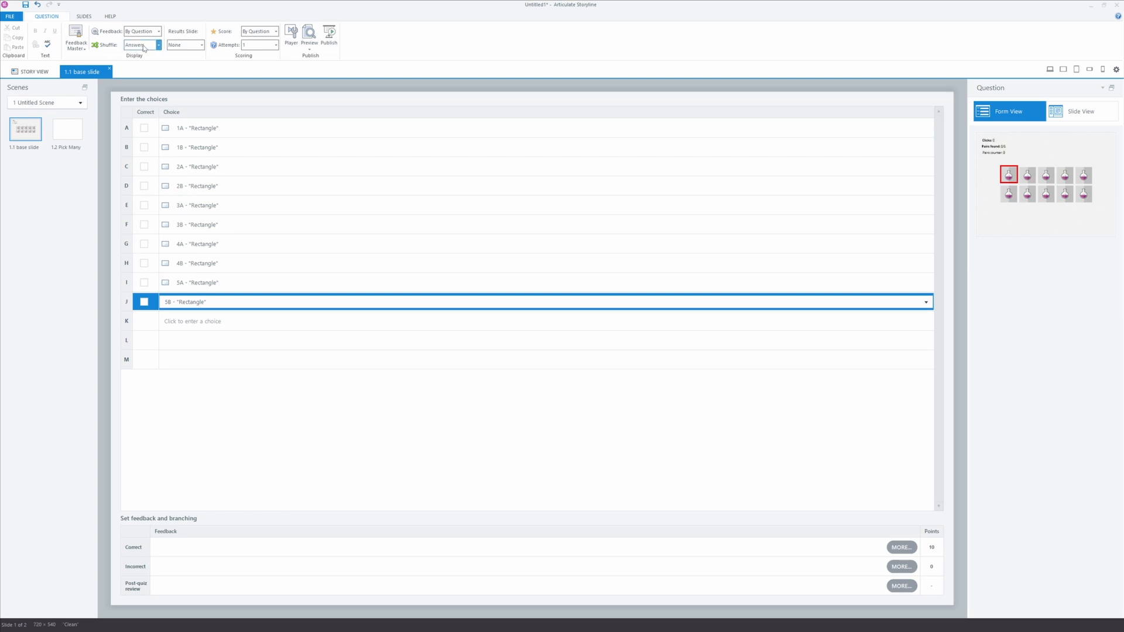
{"action": "left_click", "coordinate": [1074, 116]}
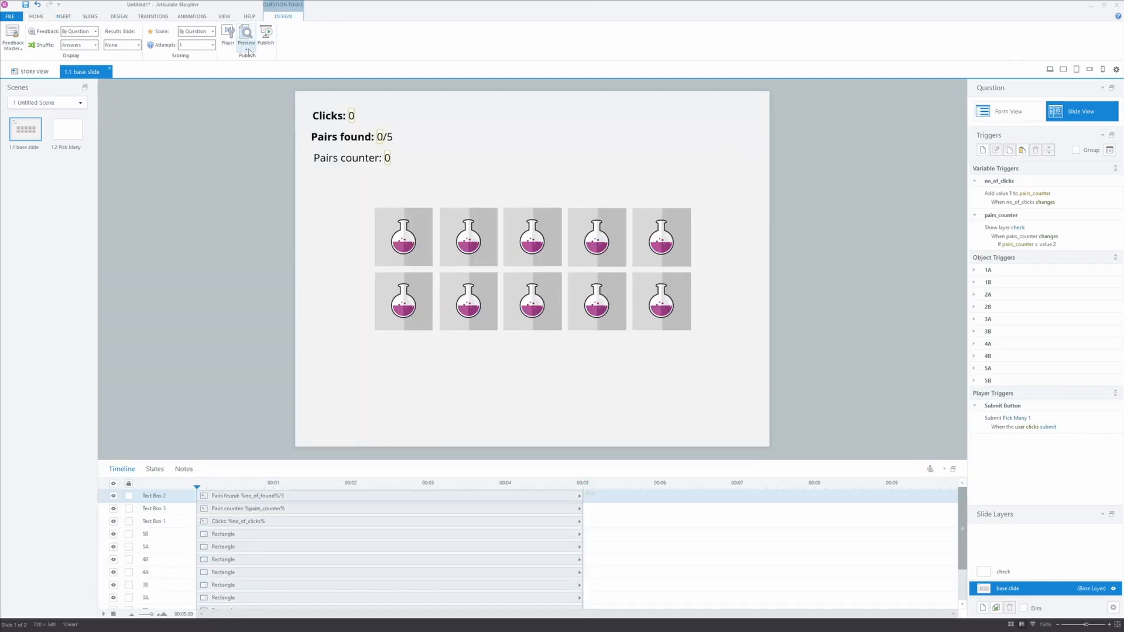
Delete the Selected state from the tlen card 5B.
{"action": "left_click", "coordinate": [401, 253]}
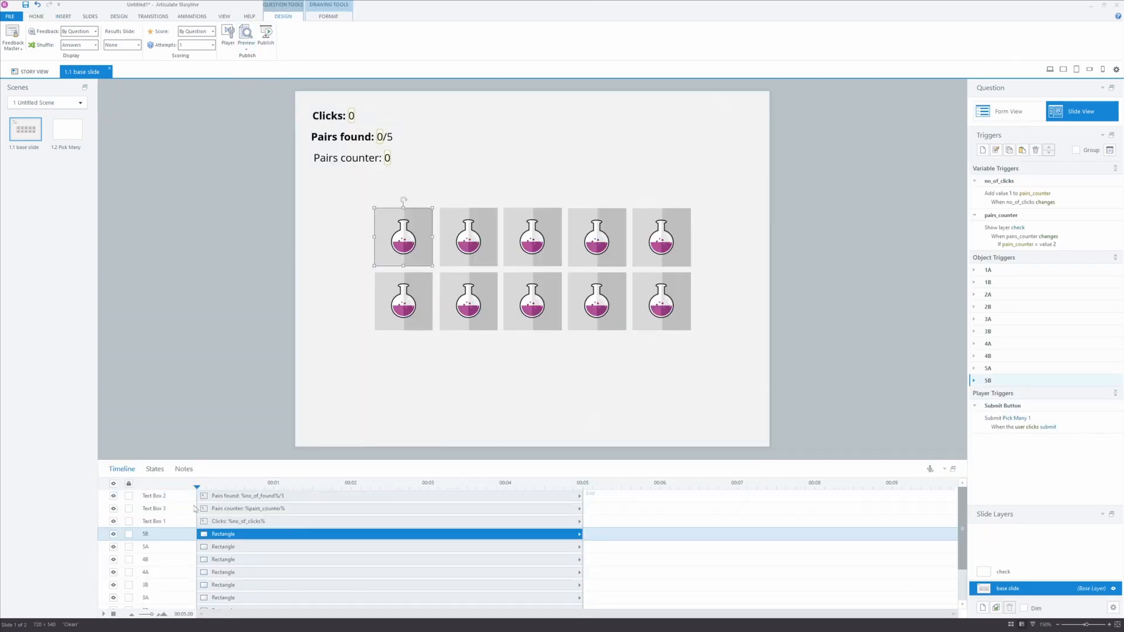
{"action": "left_click", "coordinate": [152, 473]}
{"action": "left_click", "coordinate": [119, 490]}
{"action": "left_click", "coordinate": [326, 552]}
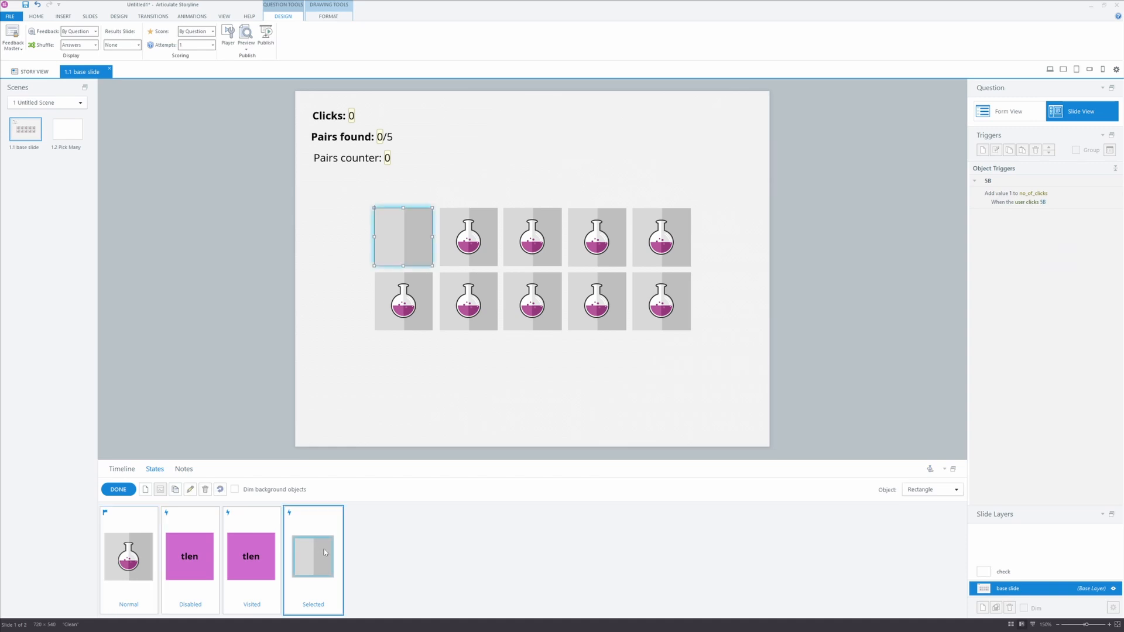
{"action": "left_click", "coordinate": [205, 490]}
{"action": "left_click", "coordinate": [118, 490]}
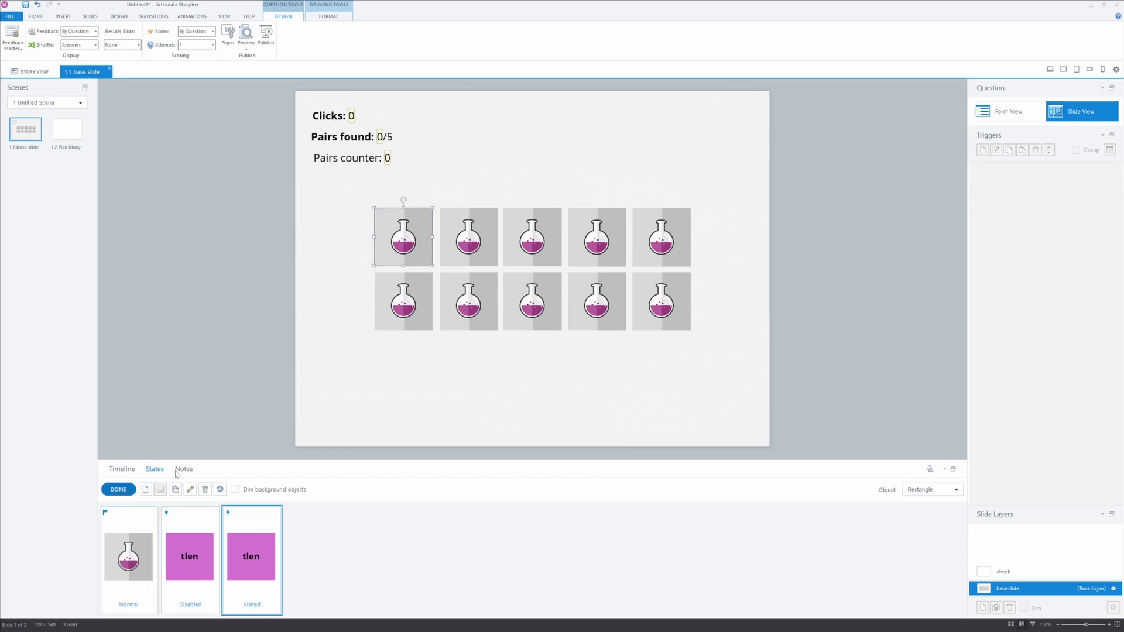
Delete the Selected state from the O card 5A.
{"action": "left_click", "coordinate": [375, 287]}
{"action": "left_click", "coordinate": [124, 490]}
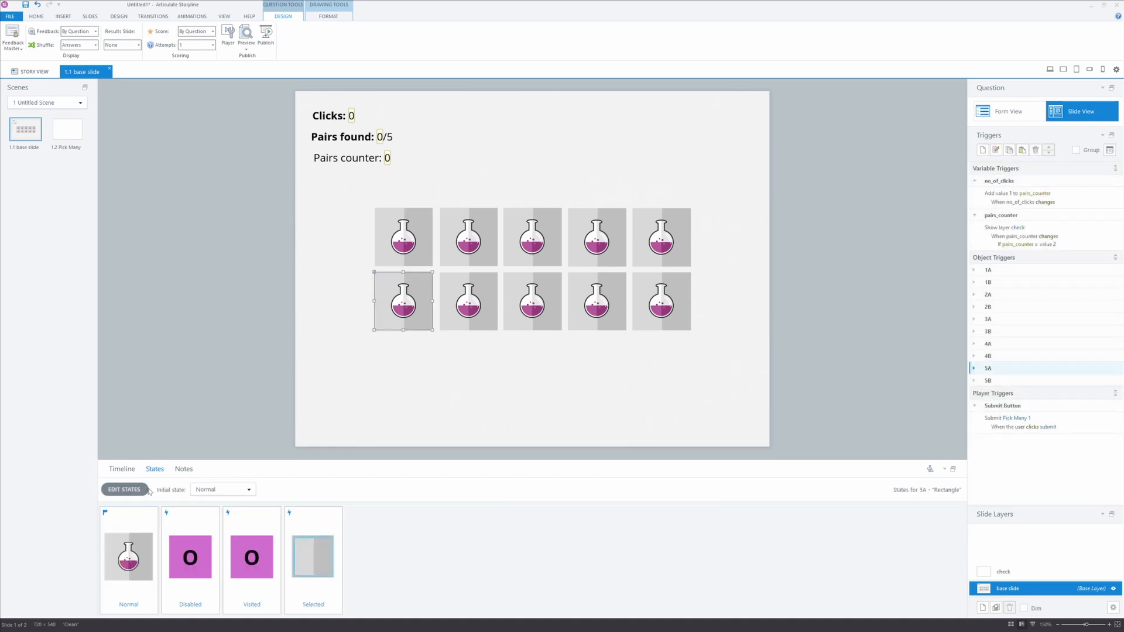
{"action": "left_click", "coordinate": [315, 552]}
{"action": "left_click", "coordinate": [205, 489]}
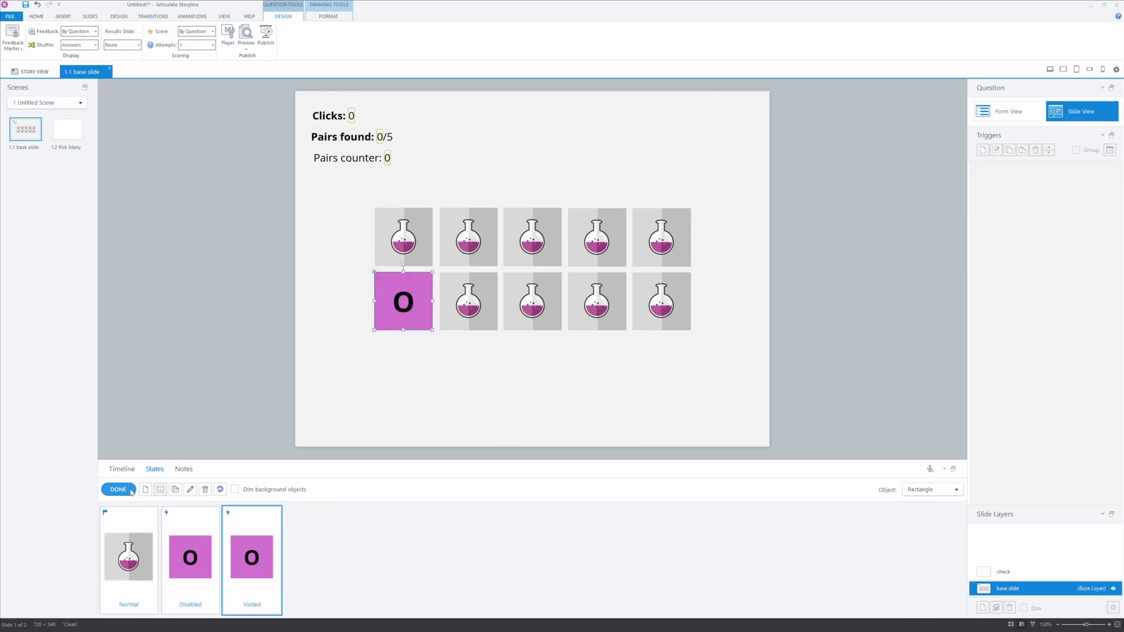
{"action": "left_click", "coordinate": [190, 414]}
Preview the slide, match the O–tlen card pair, replay the slide, and close the preview.
{"action": "left_click", "coordinate": [386, 243]}
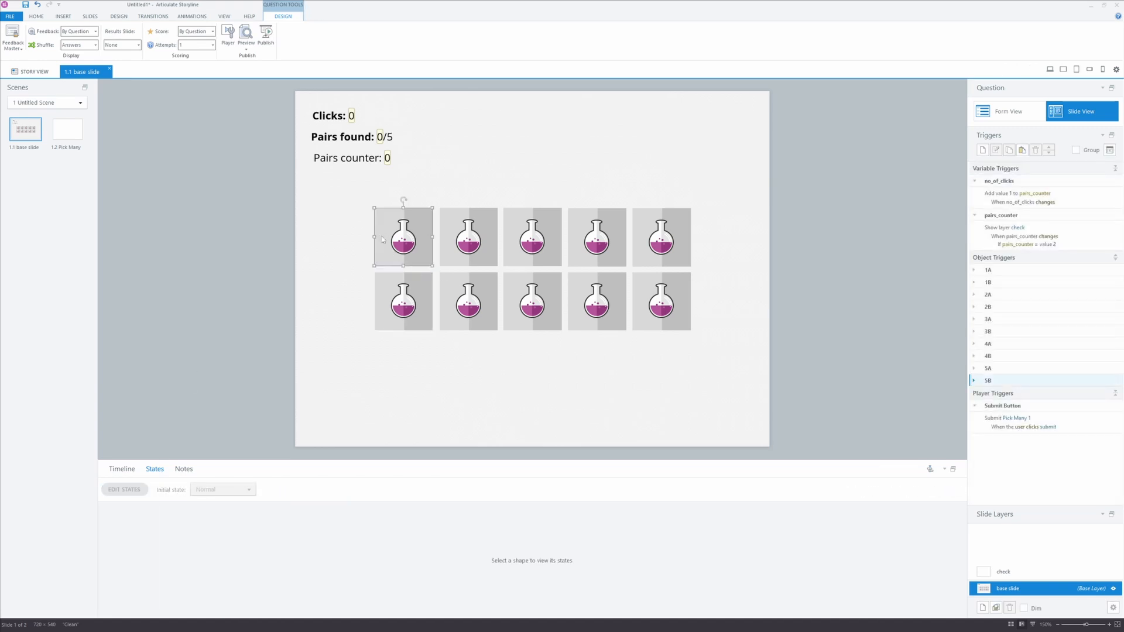
{"action": "left_click", "coordinate": [246, 48]}
{"action": "left_click", "coordinate": [258, 58]}
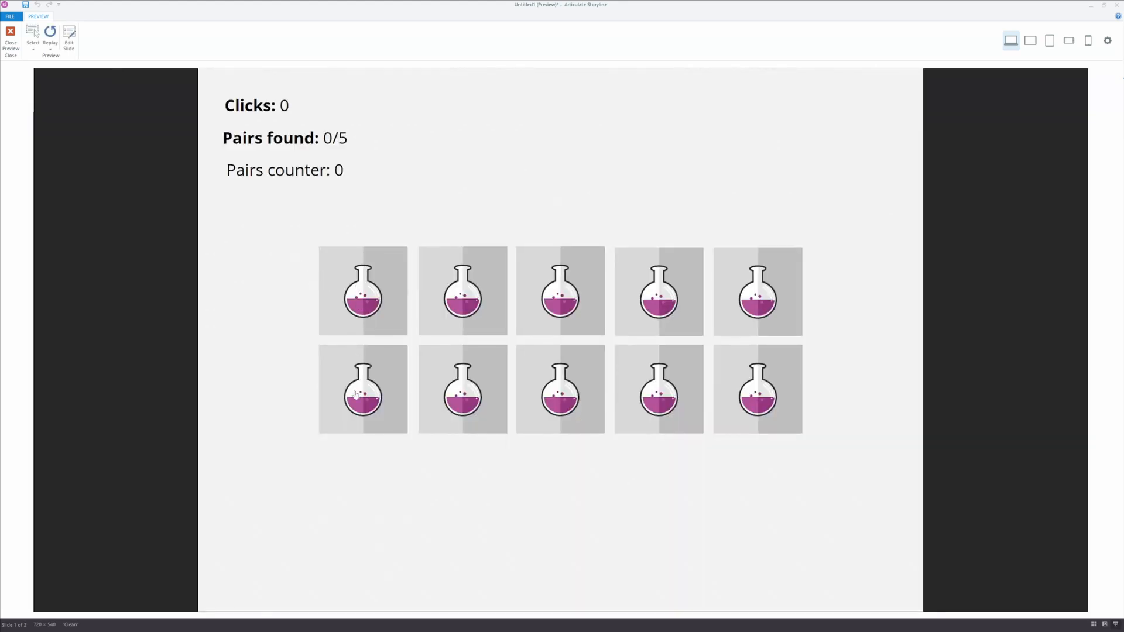
{"action": "left_click", "coordinate": [346, 295]}
{"action": "left_click", "coordinate": [350, 378]}
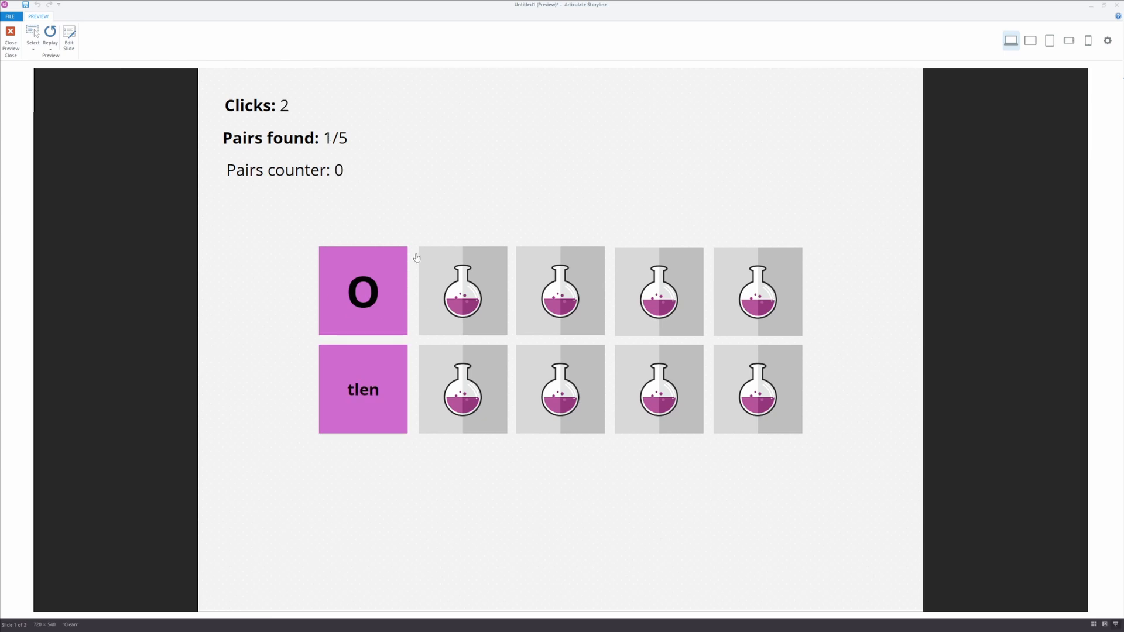
{"action": "left_click", "coordinate": [52, 35]}
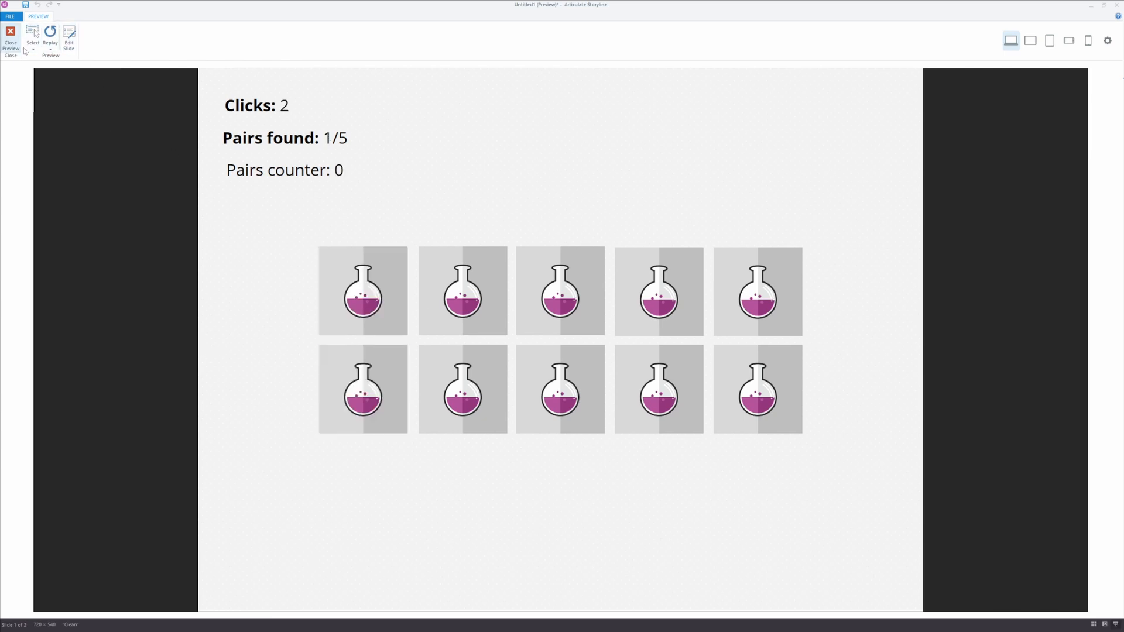
{"action": "left_click", "coordinate": [10, 36]}
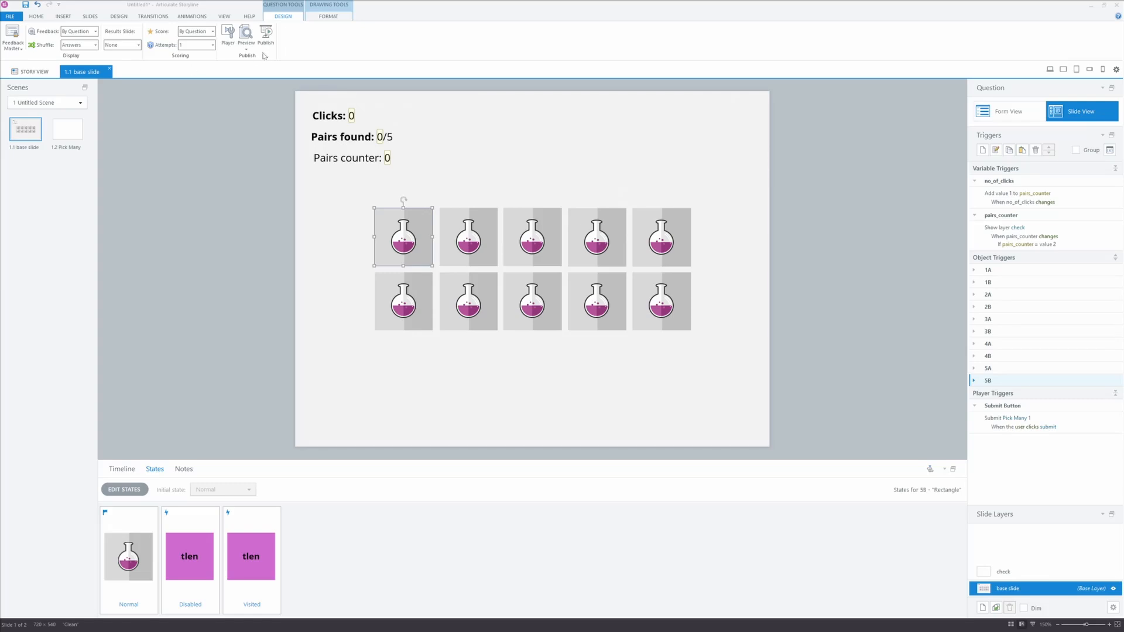
Check the question's choice list in Form View, and preview the slide again, turning over the two cards in the first column.
{"action": "left_click", "coordinate": [1008, 112]}
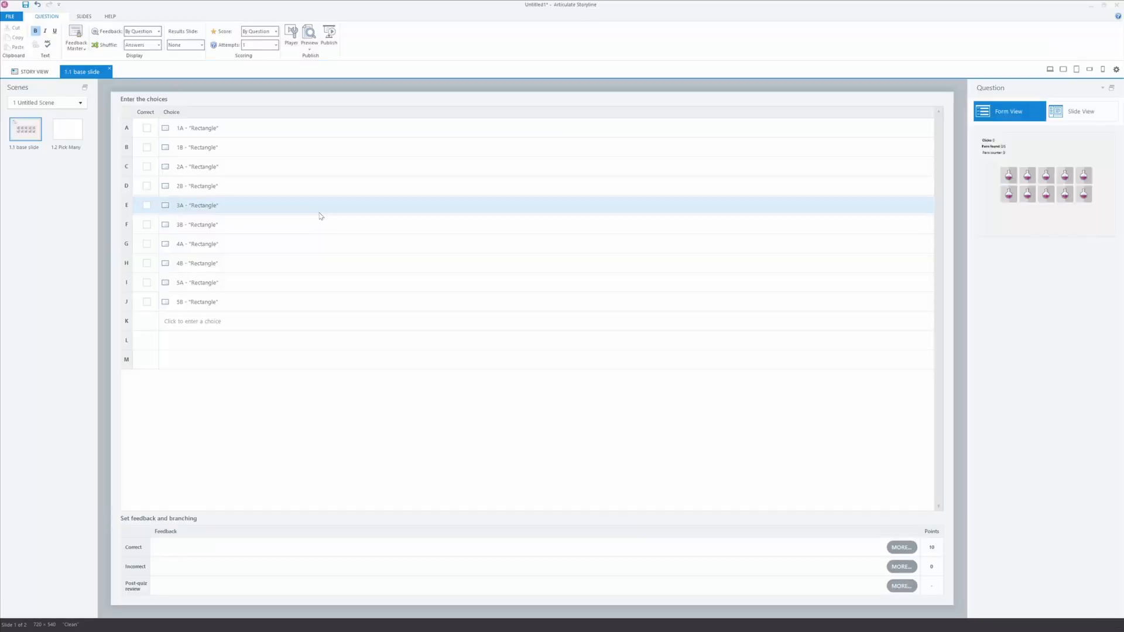
{"action": "left_click", "coordinate": [1066, 113]}
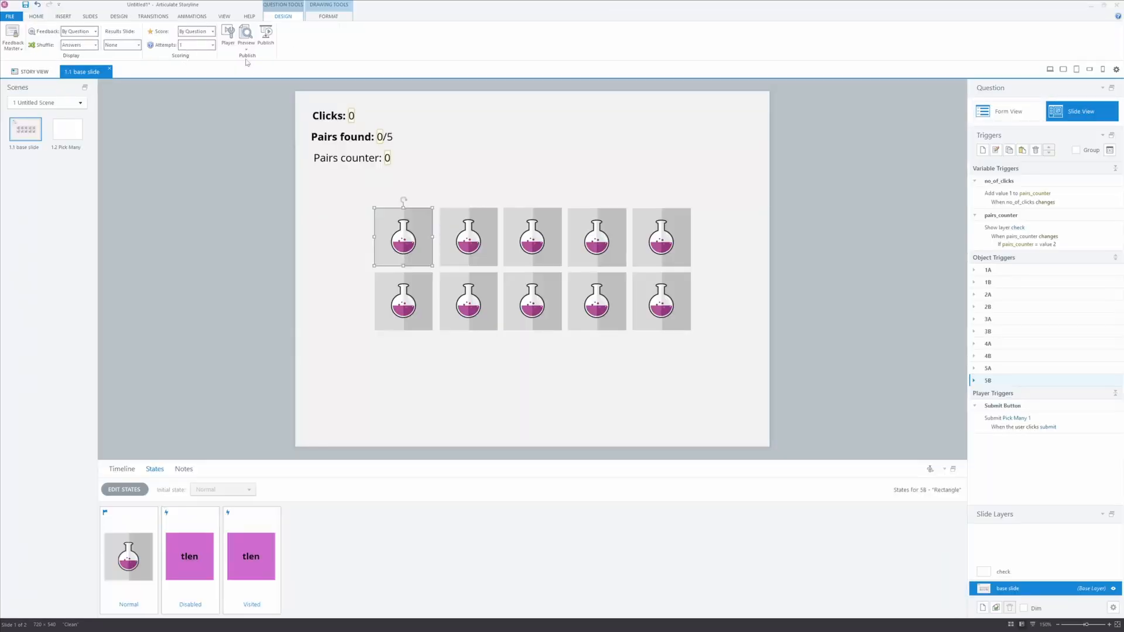
{"action": "left_click", "coordinate": [246, 47]}
{"action": "left_click", "coordinate": [258, 61]}
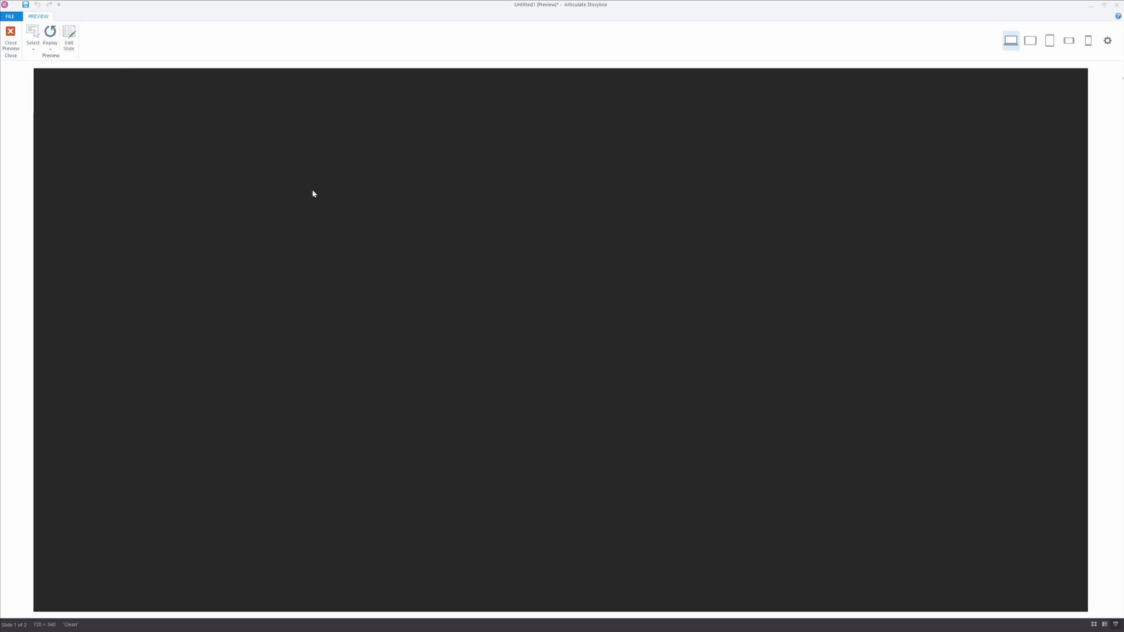
{"action": "left_click", "coordinate": [349, 296]}
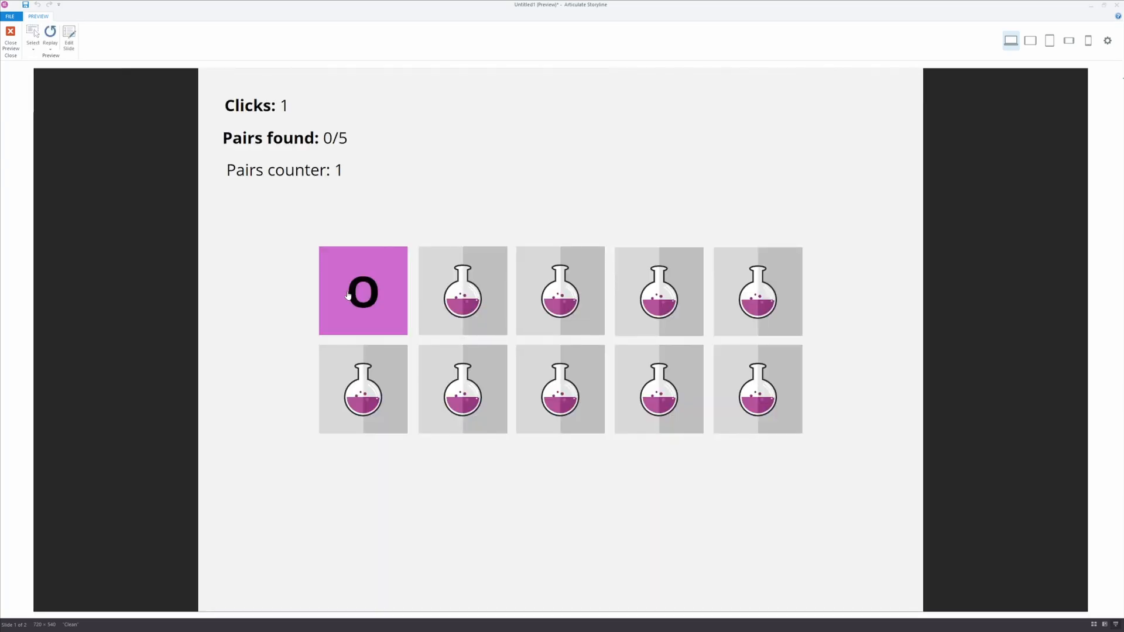
{"action": "left_click", "coordinate": [368, 390]}
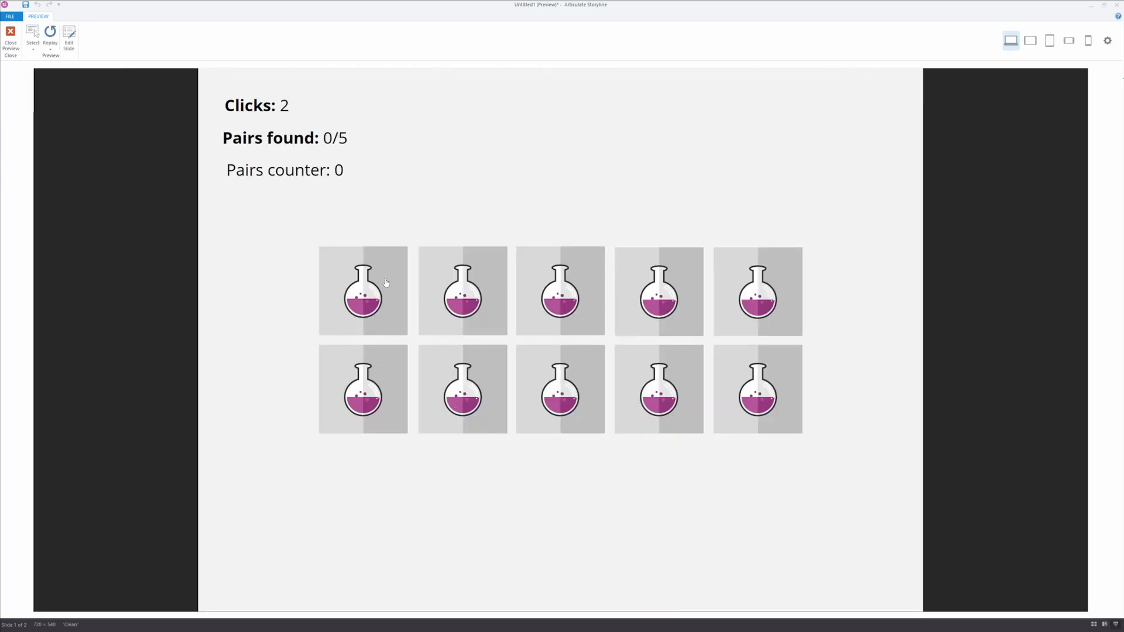
Turn over cards in the first column and the bottom row of the previewed game, and close the preview.
{"action": "left_click", "coordinate": [386, 282]}
{"action": "left_click", "coordinate": [375, 380]}
{"action": "left_click", "coordinate": [368, 396]}
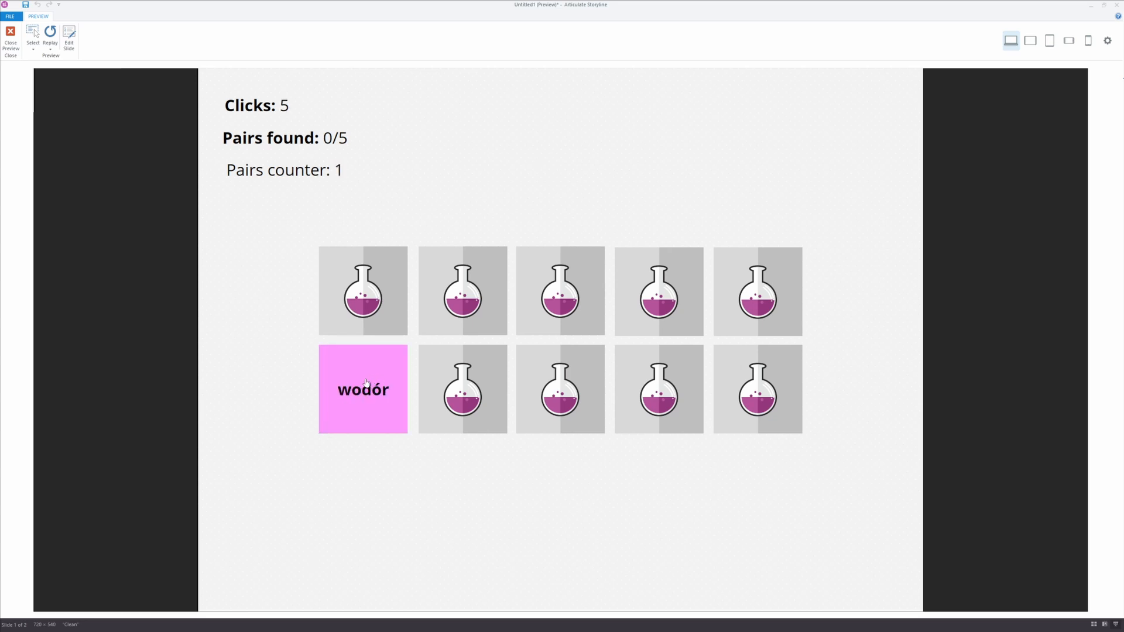
{"action": "left_click", "coordinate": [426, 417]}
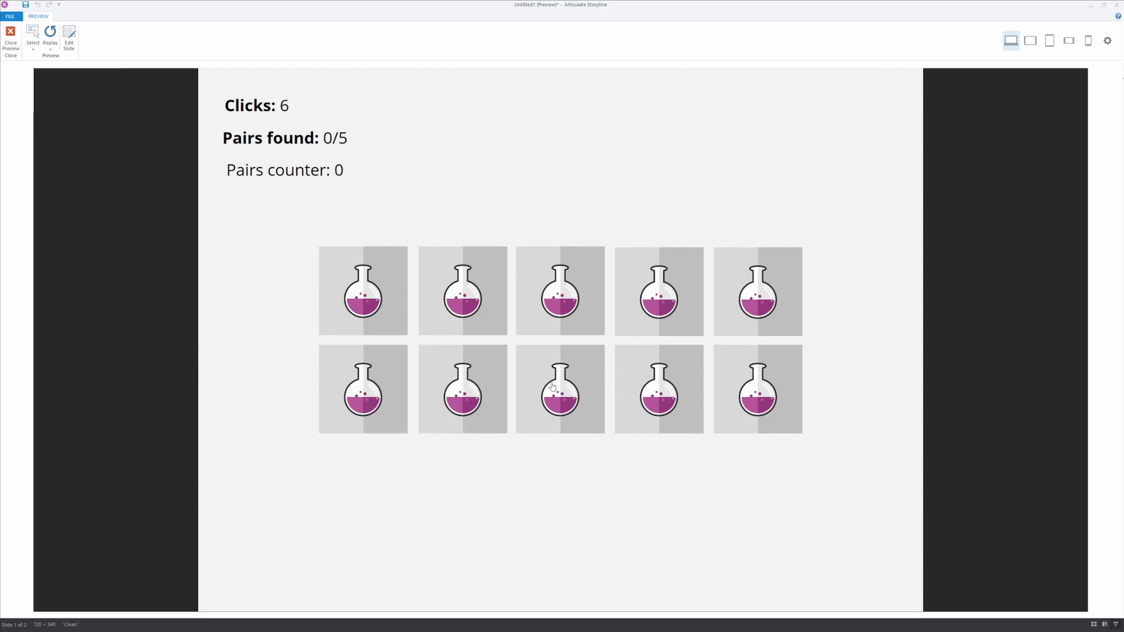
{"action": "left_click", "coordinate": [551, 387]}
{"action": "left_click", "coordinate": [15, 46]}
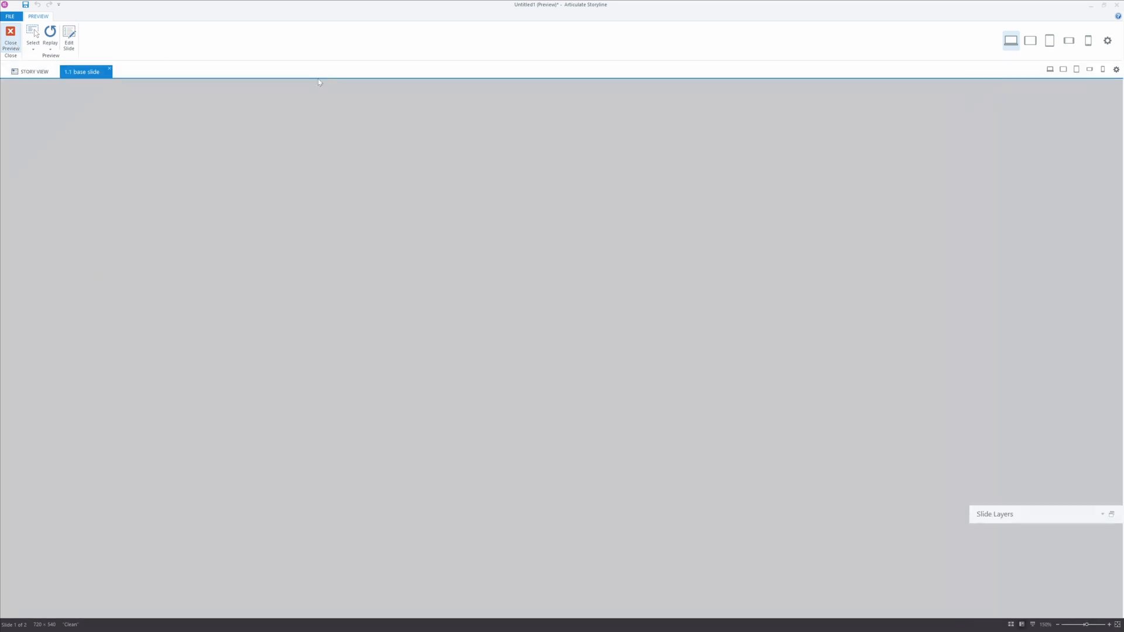
Preview the slide again, turn over the upper and lower first-column cards twice, and close the preview.
{"action": "left_click", "coordinate": [246, 43]}
{"action": "left_click", "coordinate": [259, 59]}
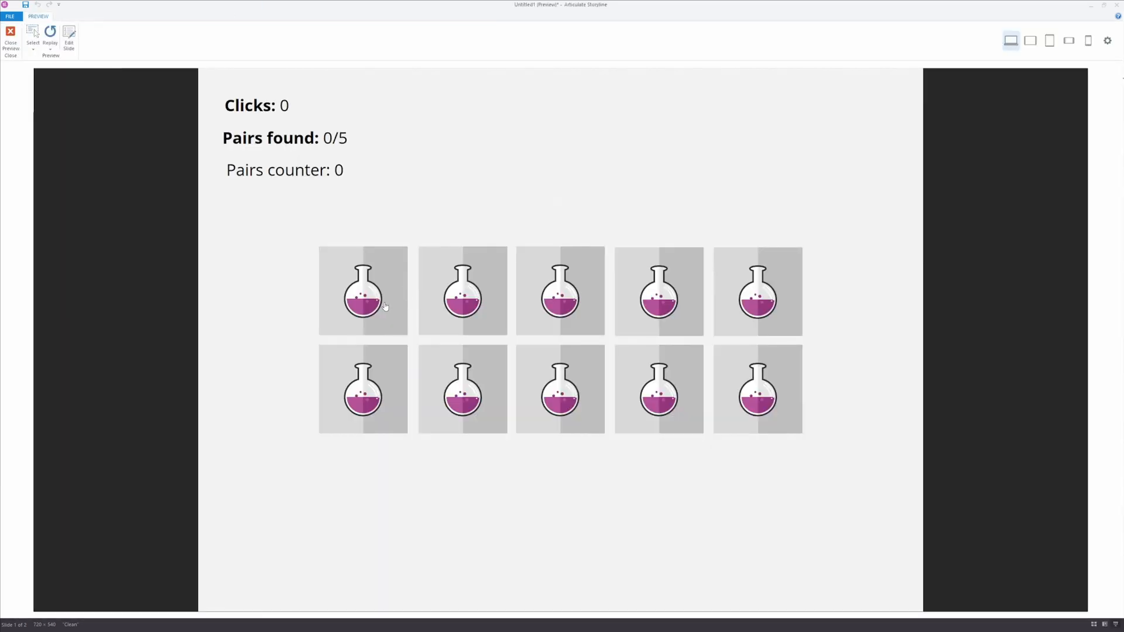
{"action": "left_click", "coordinate": [381, 307]}
{"action": "left_click", "coordinate": [376, 384]}
{"action": "left_click", "coordinate": [369, 299]}
{"action": "left_click", "coordinate": [367, 376]}
{"action": "left_click", "coordinate": [11, 35]}
Move the Pairs counter text box off the slide beside its upper-left corner, at about X -150 px and Y 5 px.
{"action": "left_click", "coordinate": [331, 161]}
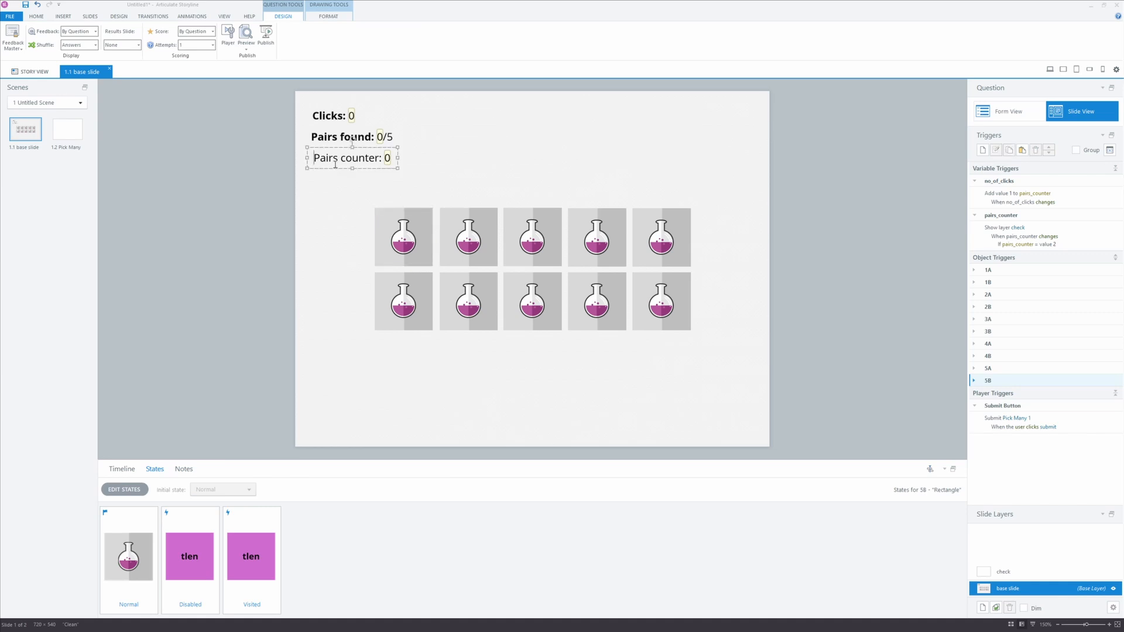
{"action": "mouse_move", "coordinate": [334, 168]}
{"action": "left_mouse_down"}
{"action": "mouse_move", "coordinate": [224, 127]}
{"action": "mouse_move", "coordinate": [225, 116]}
{"action": "left_mouse_up"}
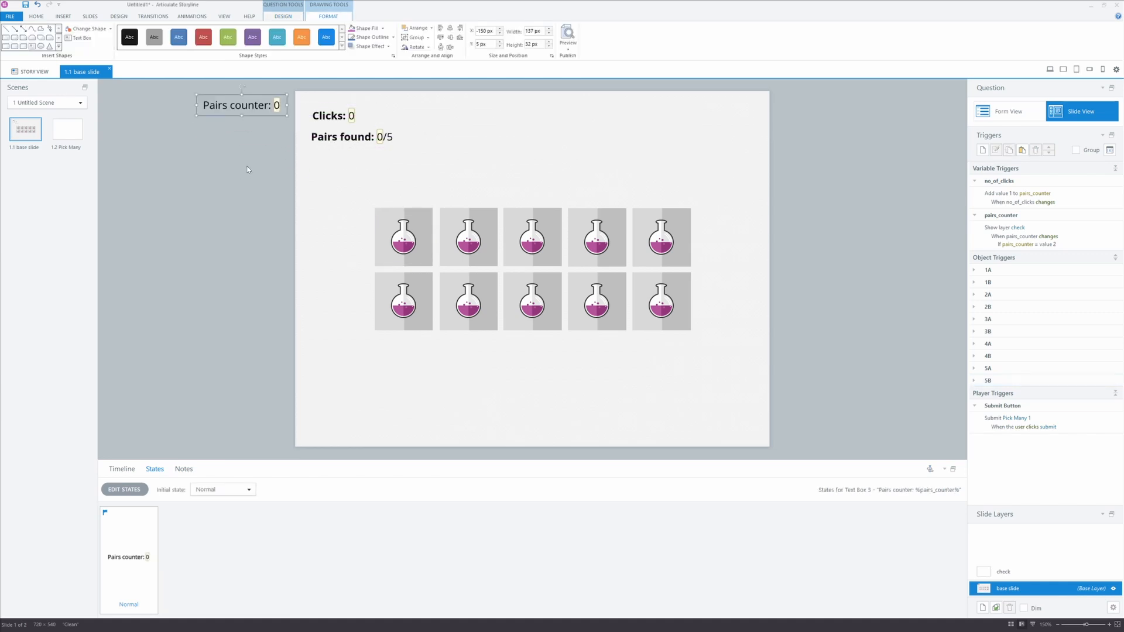